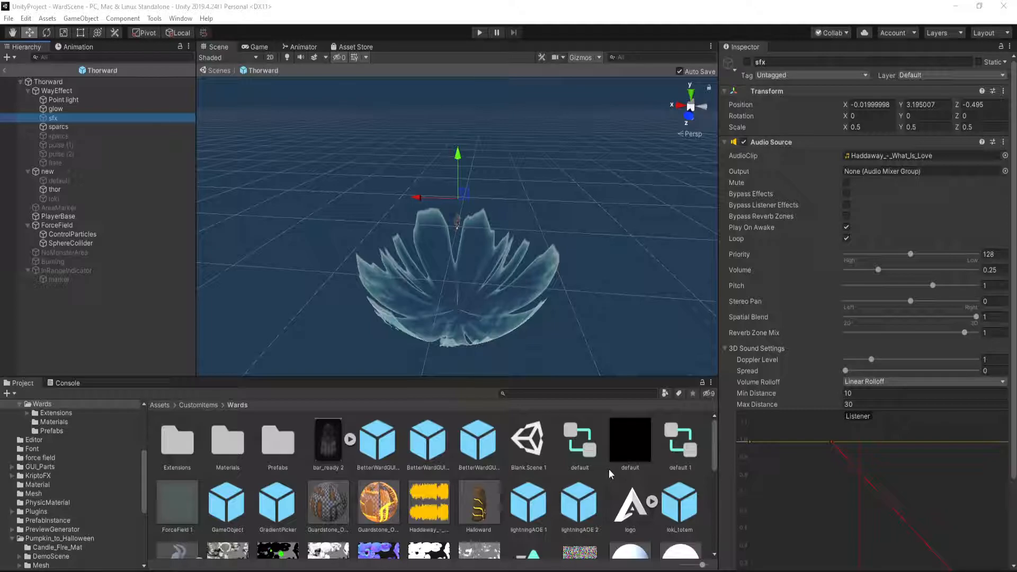
pyautogui.scroll(-10, 451, 479)
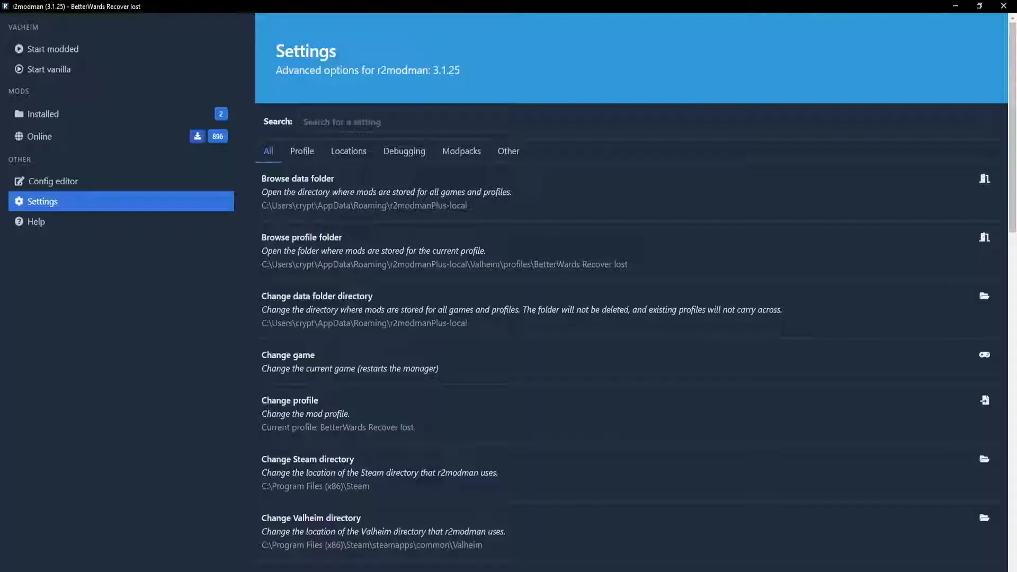
# Browse the mod profile folder and open the BetterWards mod's folder inside BepInEx plugins
pyautogui.click(409, 244)
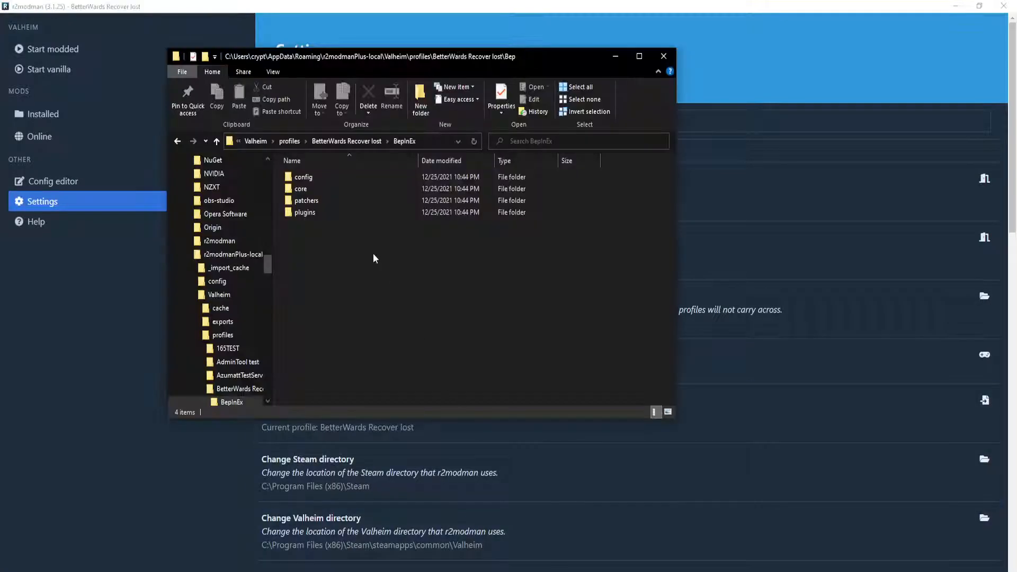
pyautogui.doubleClick(335, 215)
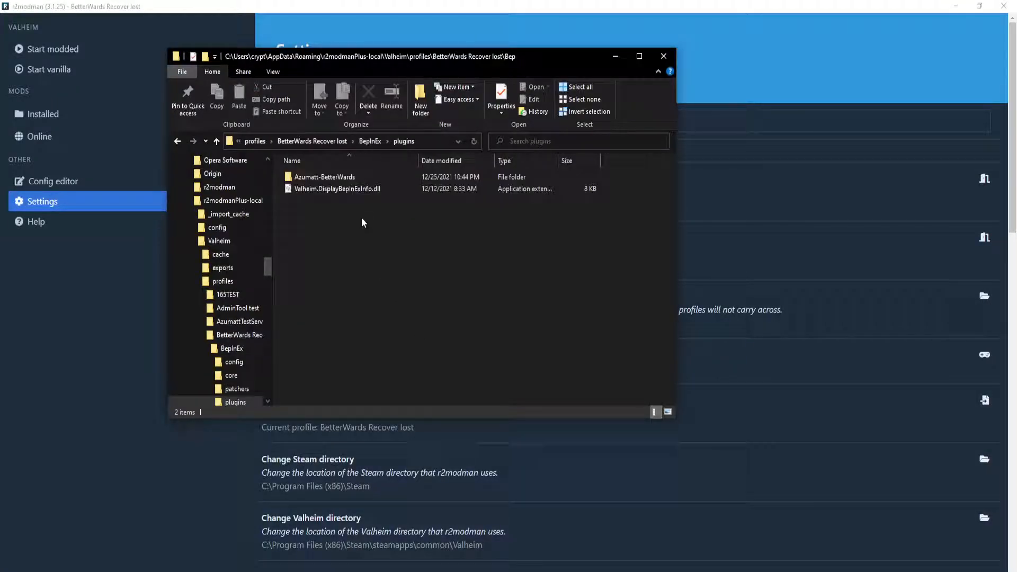
pyautogui.click(339, 177)
pyautogui.doubleClick(336, 177)
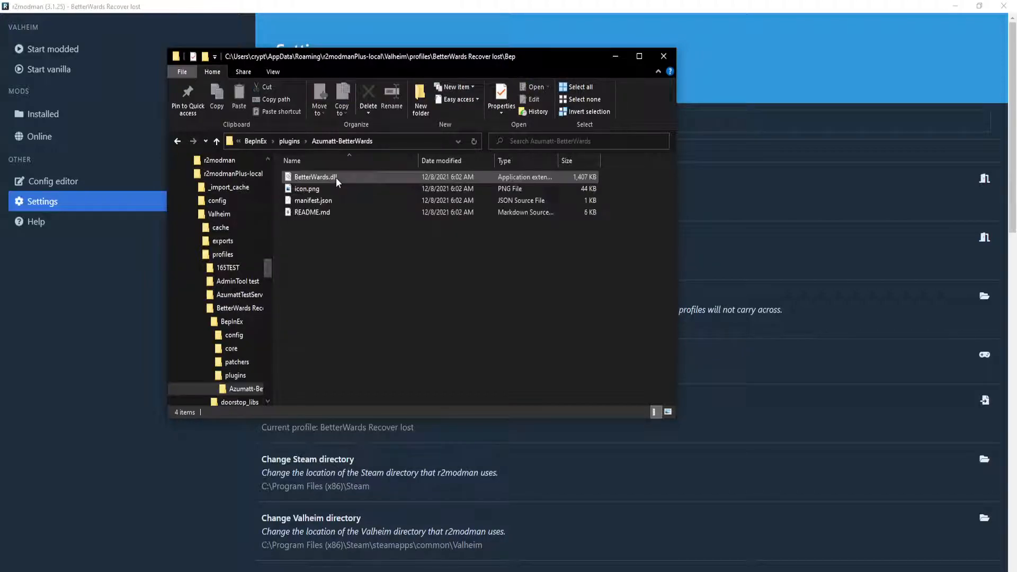
# Open BetterWards.dll from the mod folder with JetBrains dotPeek
pyautogui.click(317, 178)
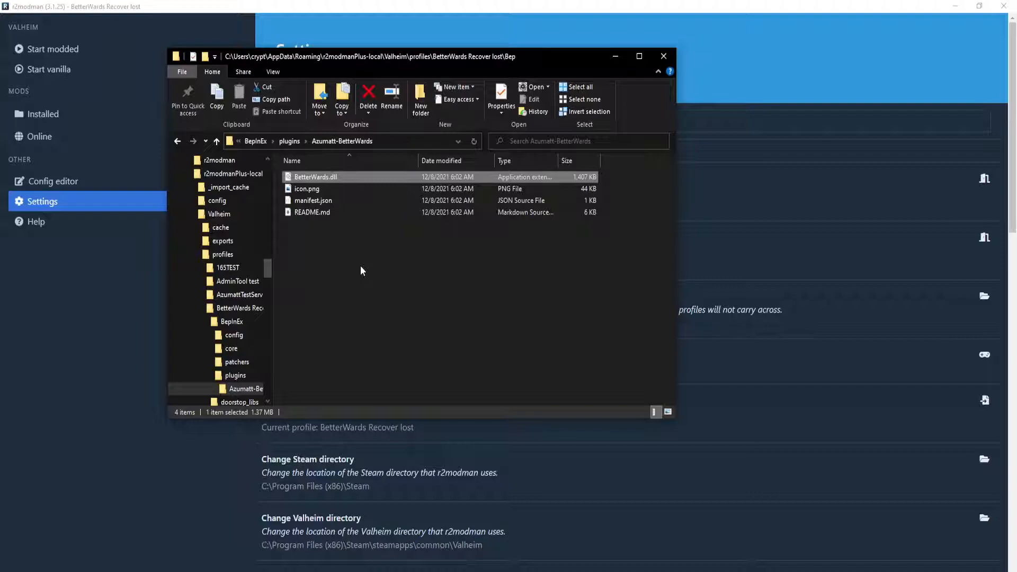
pyautogui.rightClick(319, 178)
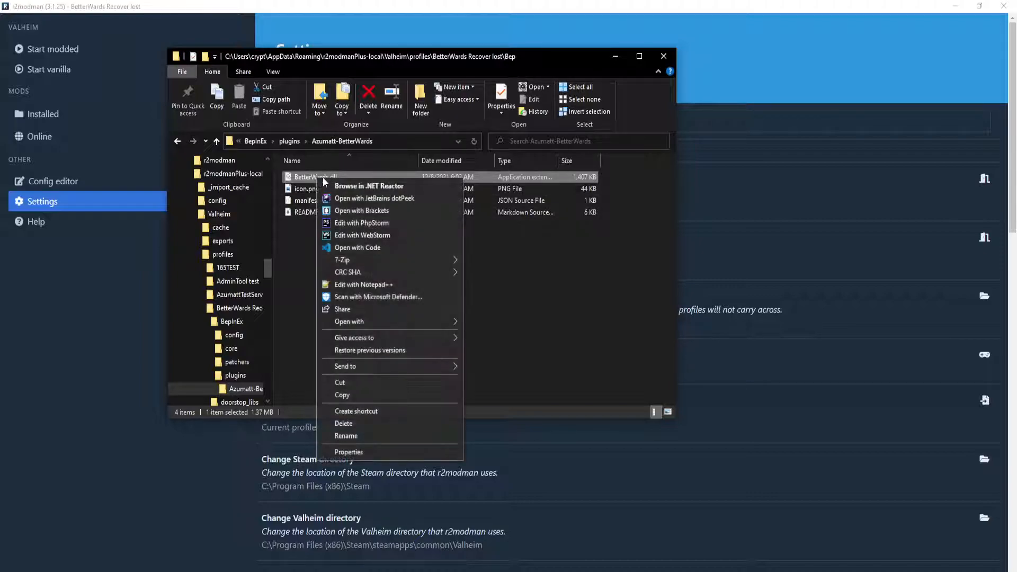
pyautogui.click(431, 199)
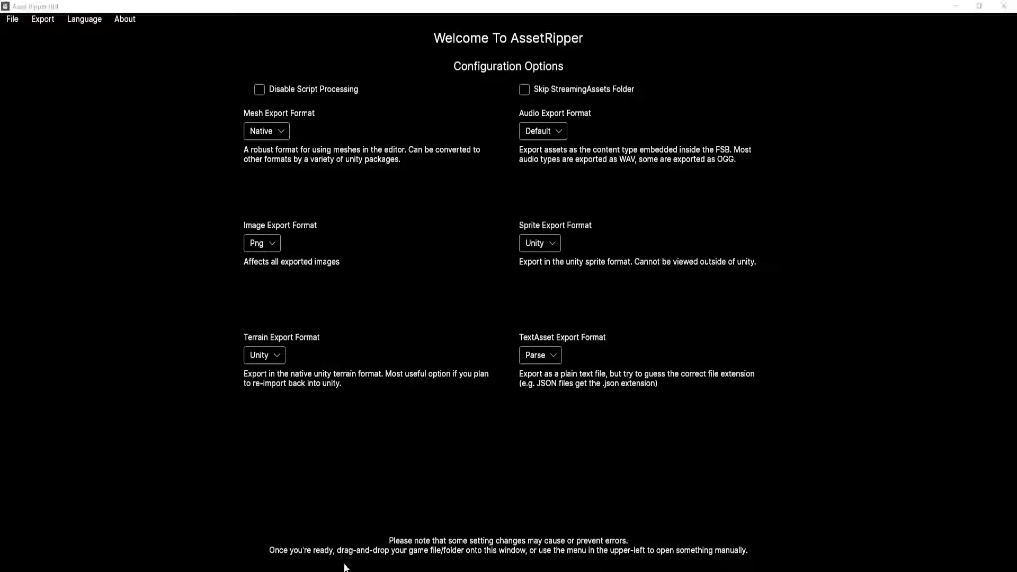
# Switch to the browser and view the releases of the AssetRipper repository on GitHub
pyautogui.moveTo(0, 5); pyautogui.dragTo(524, 0)
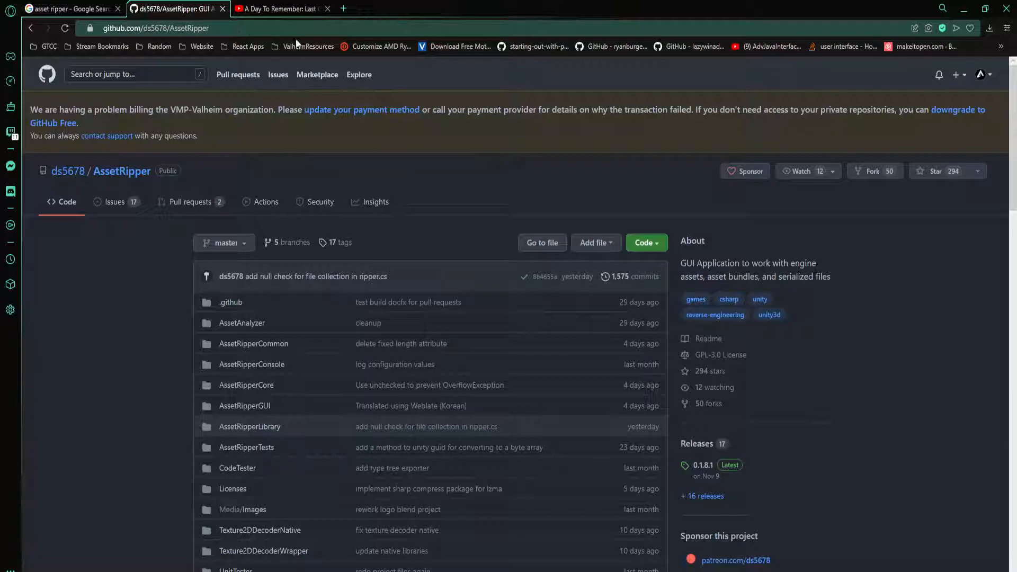
pyautogui.scroll(-2, 532, 408)
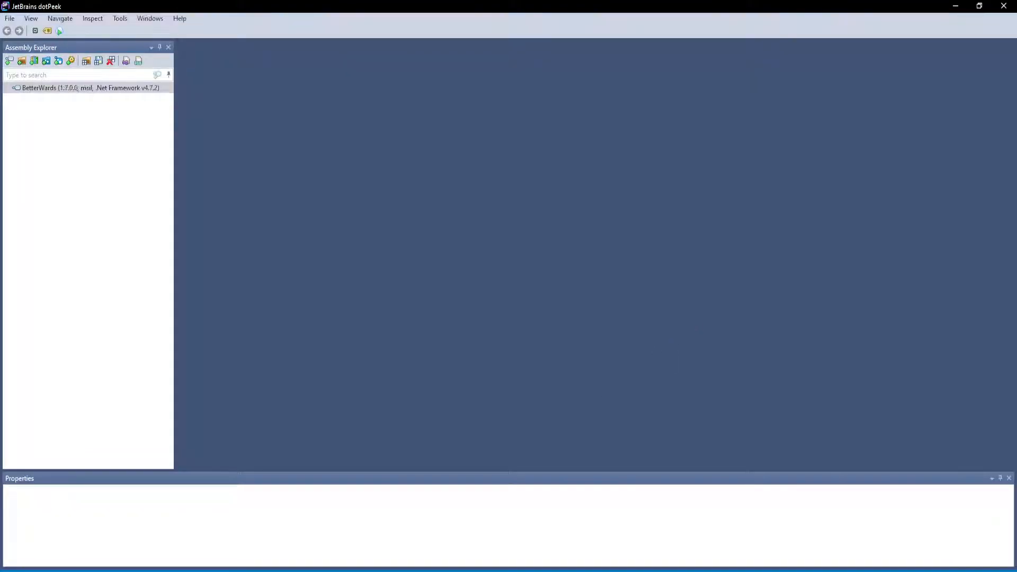
pyautogui.hotkey('alt', 'Tab')
pyautogui.click(698, 337)
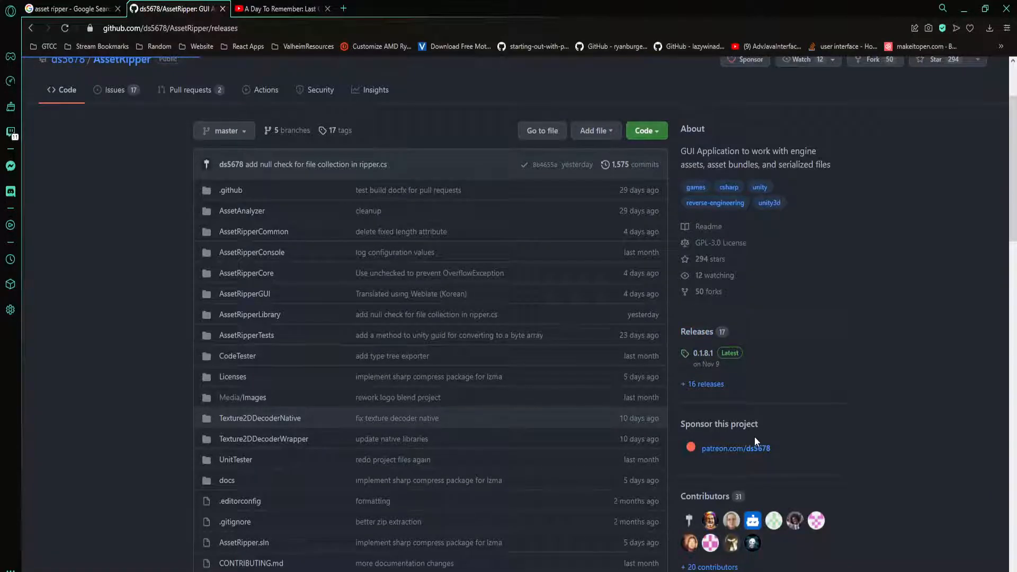
pyautogui.scroll(-1, 414, 452)
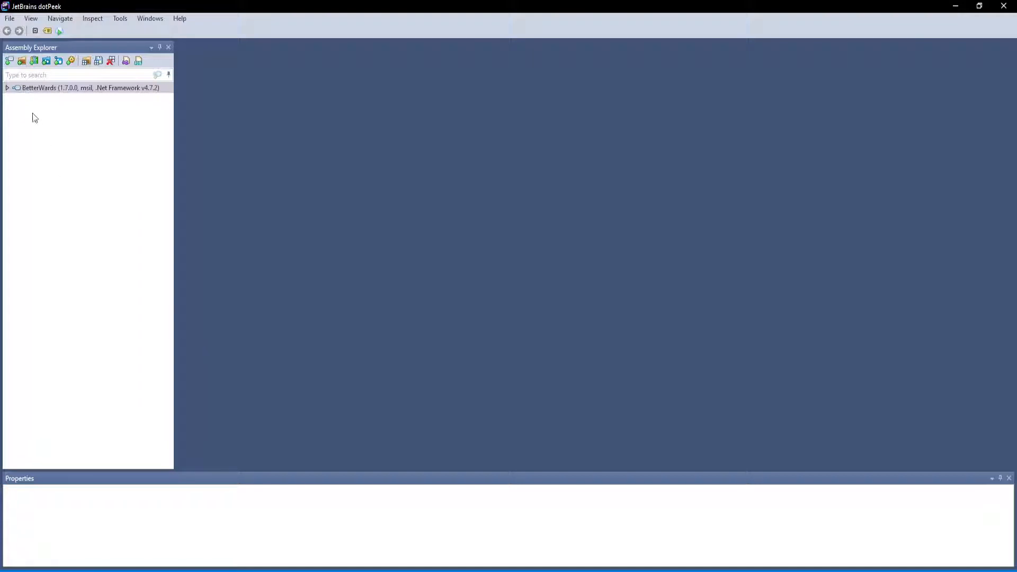
# Save the embedded BetterWards.betterwards resource from the BetterWards assembly into the Test folder under its own name, and close dotPeek
pyautogui.click(7, 88)
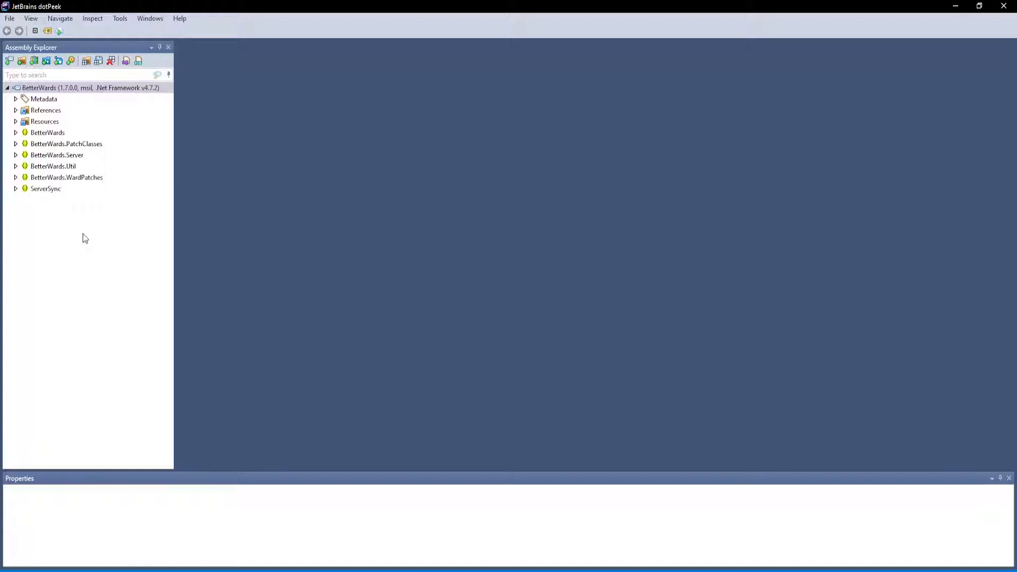
pyautogui.click(16, 122)
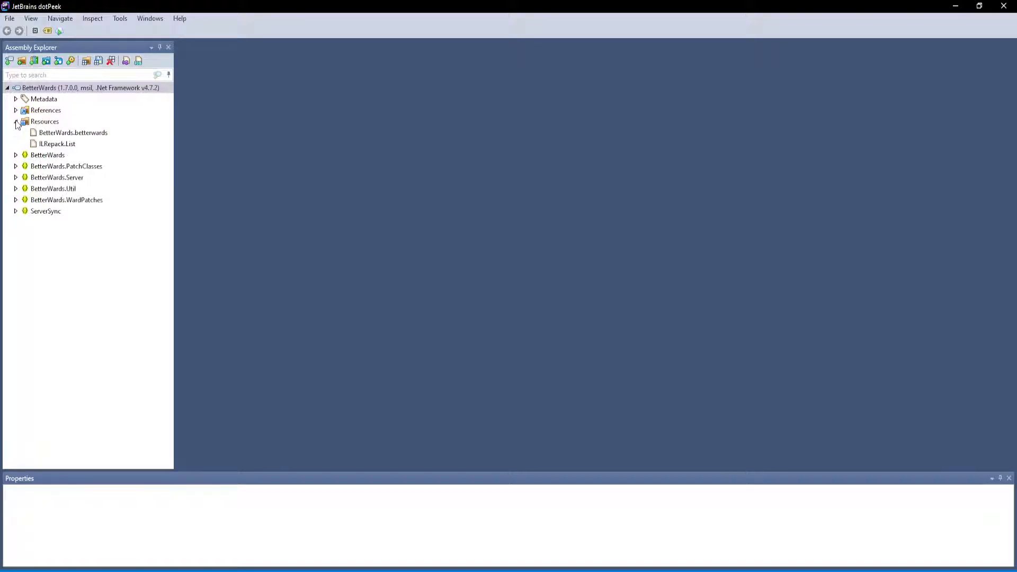
pyautogui.click(53, 144)
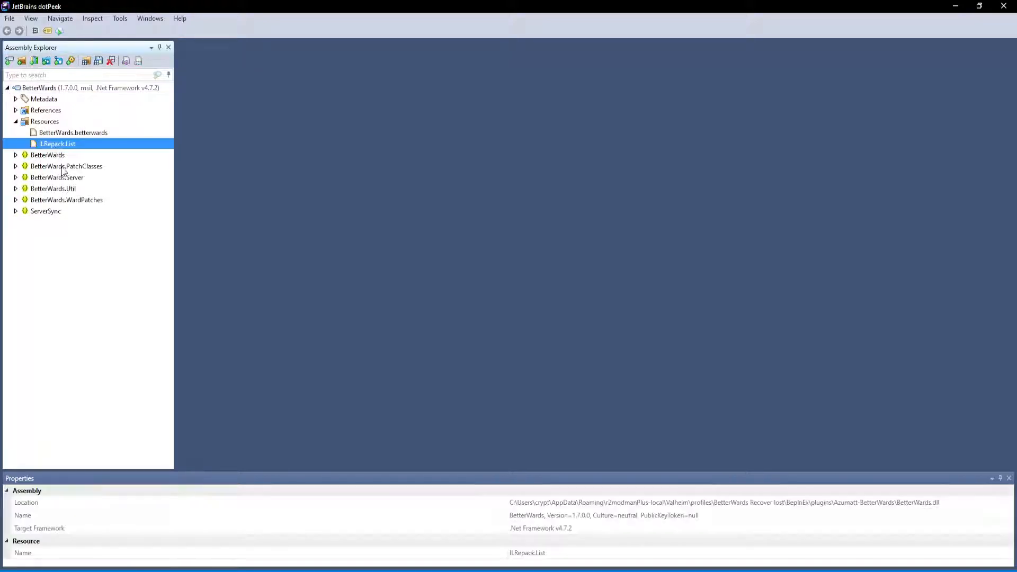
pyautogui.click(65, 132)
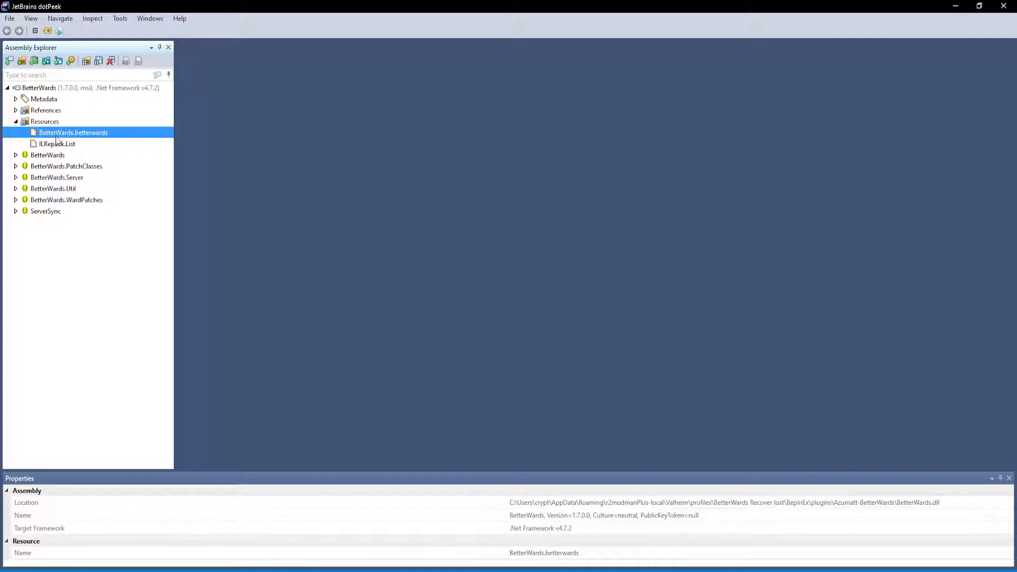
pyautogui.rightClick(97, 133)
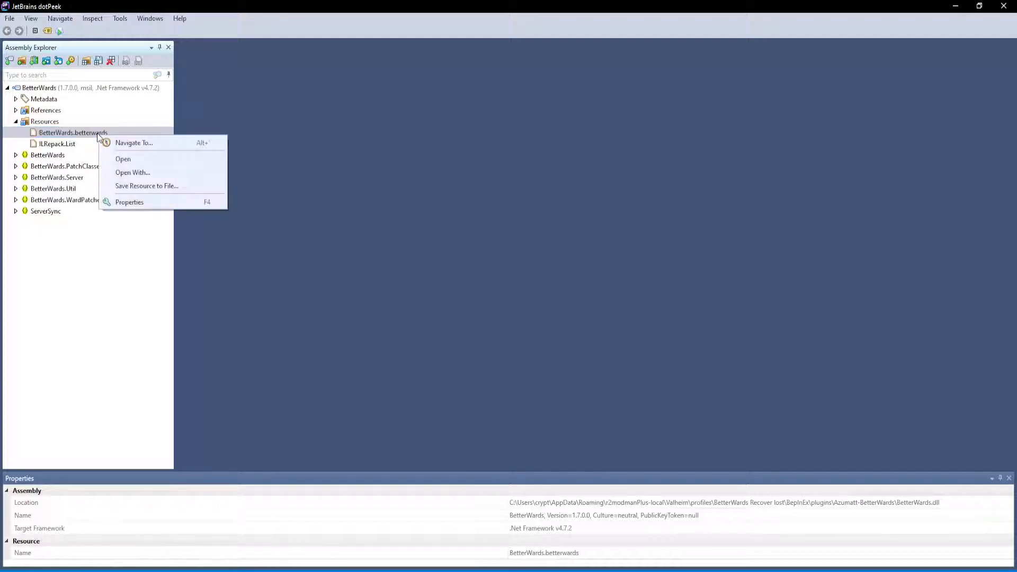
pyautogui.click(157, 186)
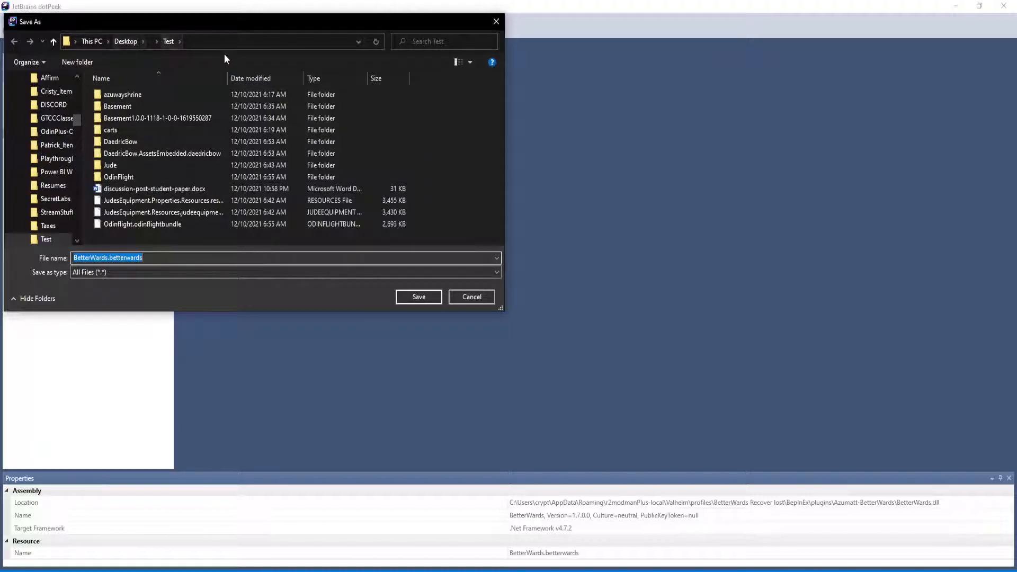
pyautogui.click(424, 298)
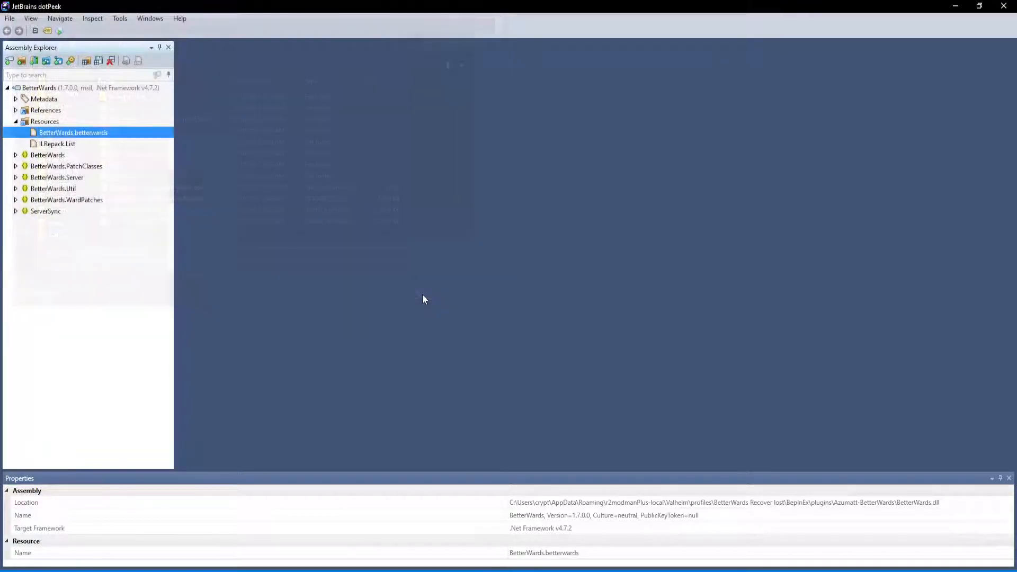
pyautogui.click(1013, 5)
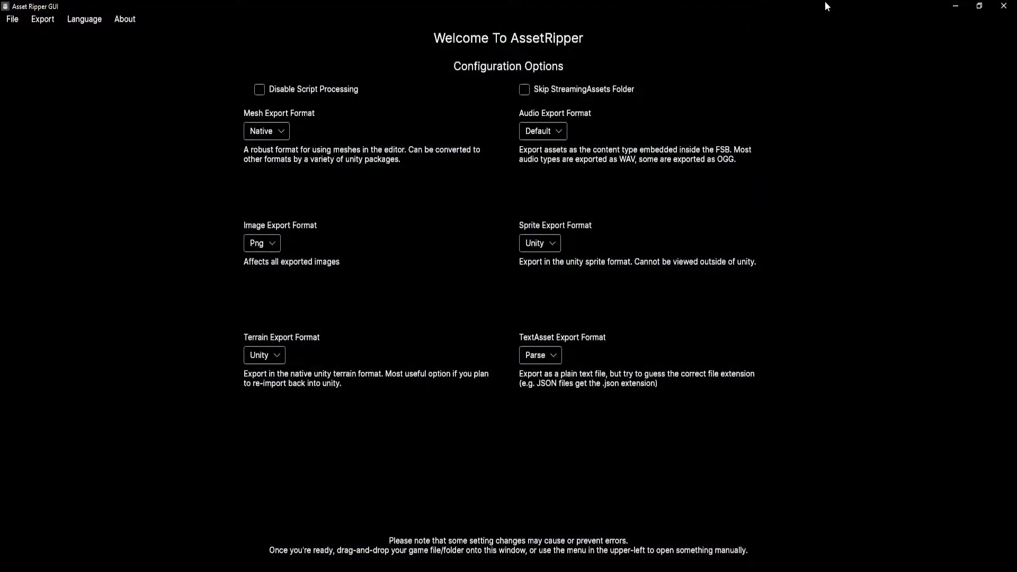
# Open the Test folder in File Explorer beside the restored AssetRipper window and select BetterWards.betterwards
pyautogui.click(979, 5)
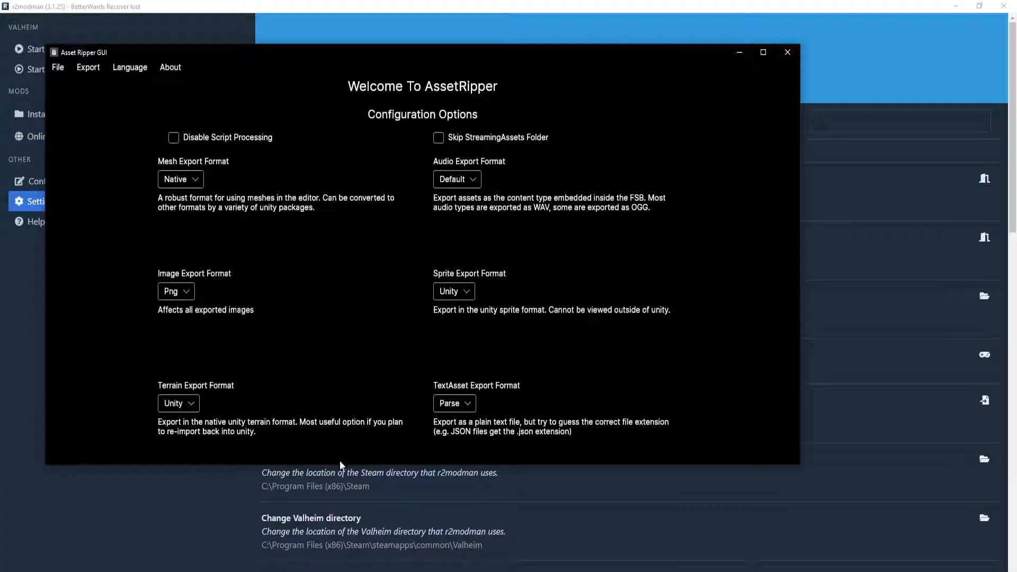
pyautogui.click(370, 518)
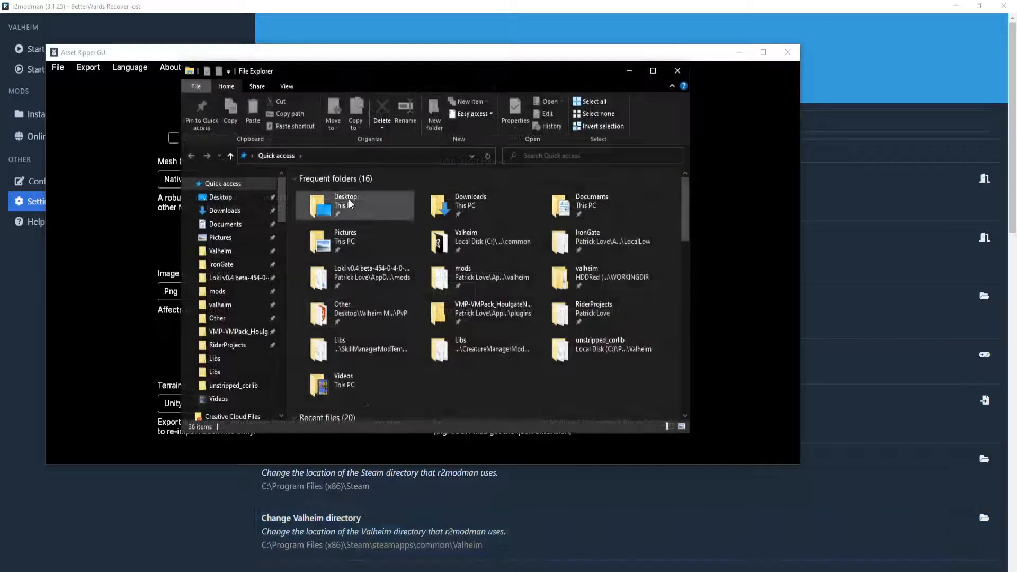
pyautogui.doubleClick(347, 201)
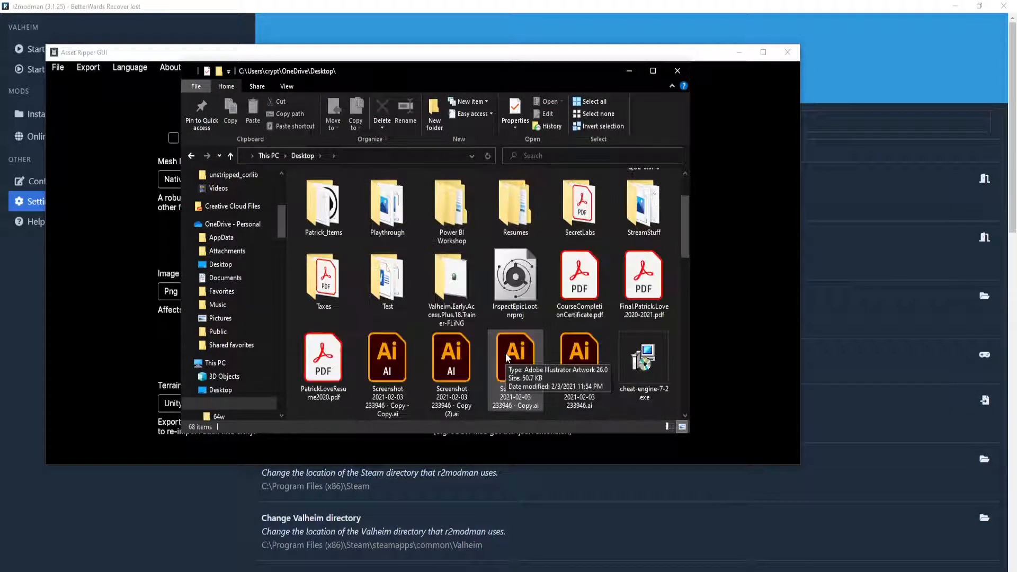
pyautogui.doubleClick(387, 278)
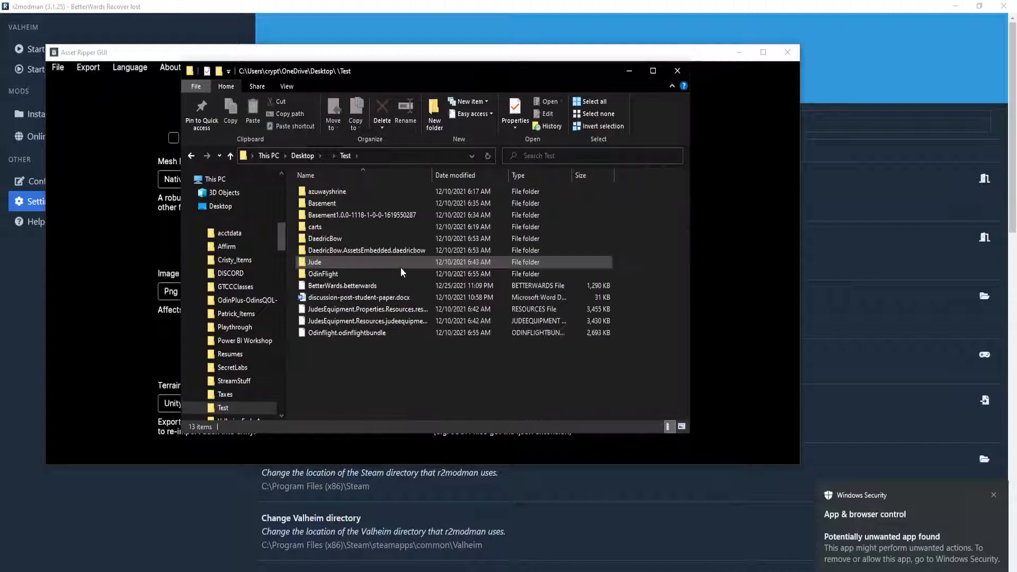
pyautogui.click(348, 285)
pyautogui.moveTo(452, 70); pyautogui.dragTo(768, 36)
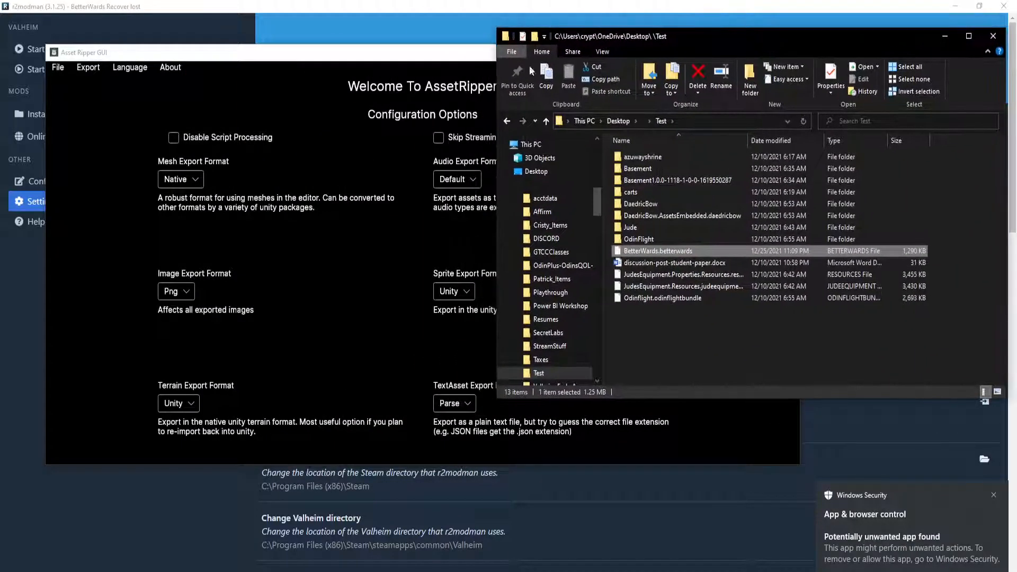
# Load BetterWards.betterwards from the Test folder into AssetRipper
pyautogui.click(379, 53)
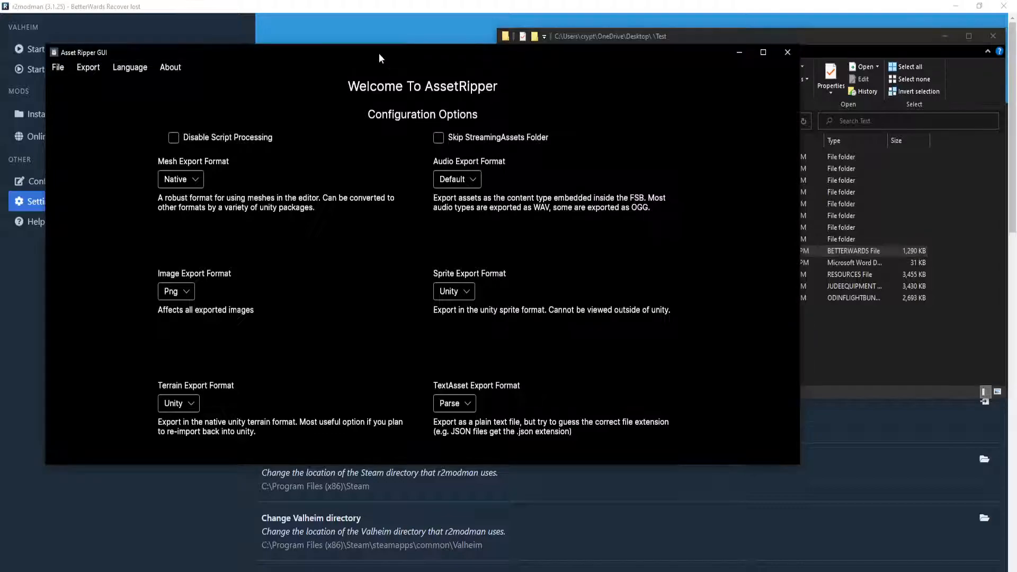
pyautogui.click(58, 68)
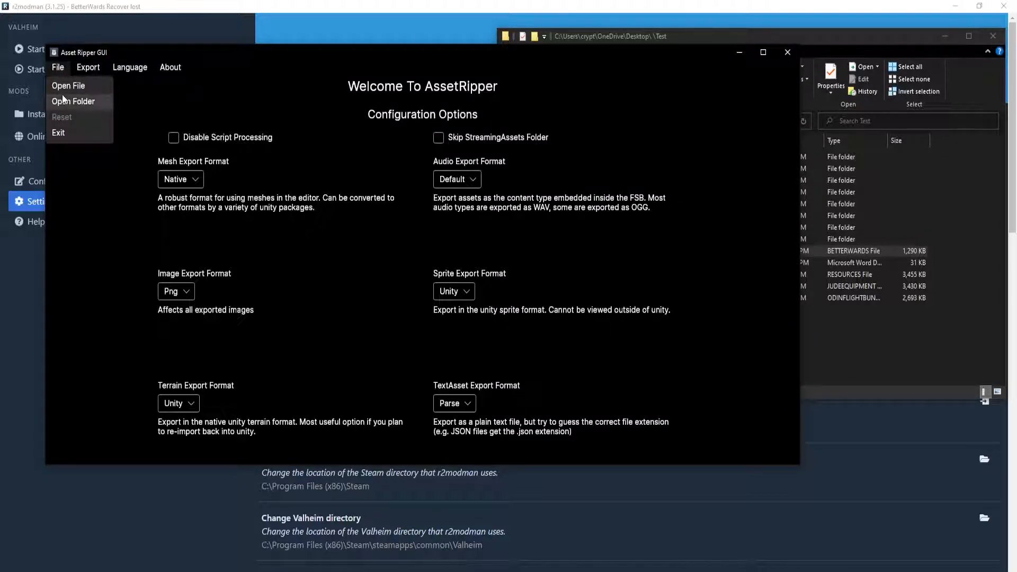
pyautogui.click(63, 91)
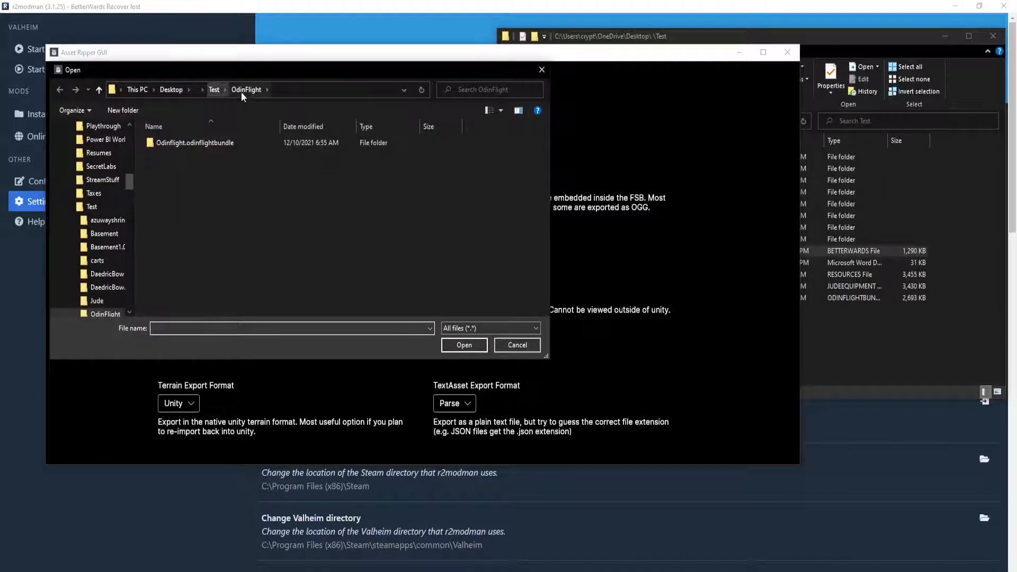
pyautogui.click(214, 90)
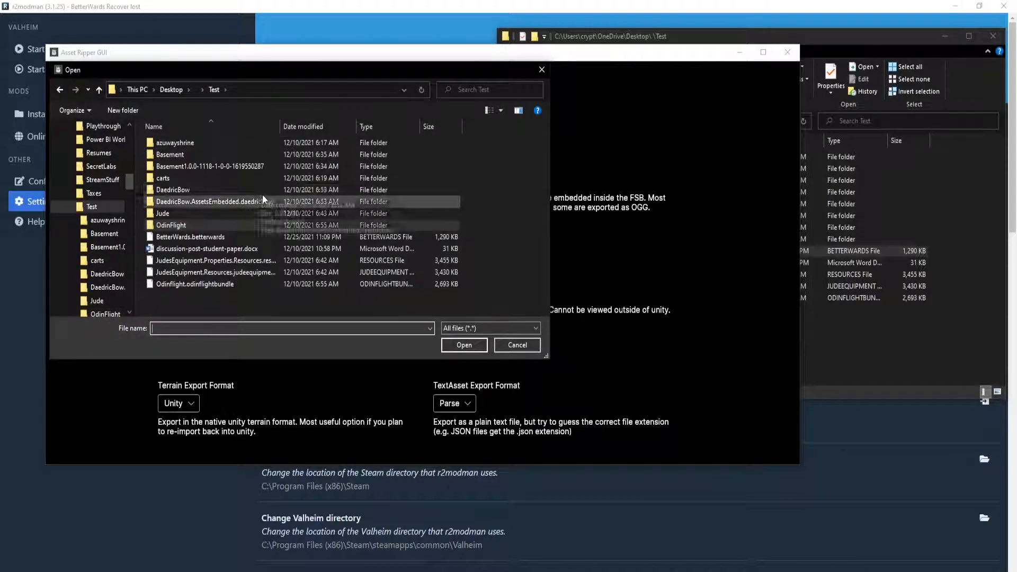
pyautogui.click(195, 238)
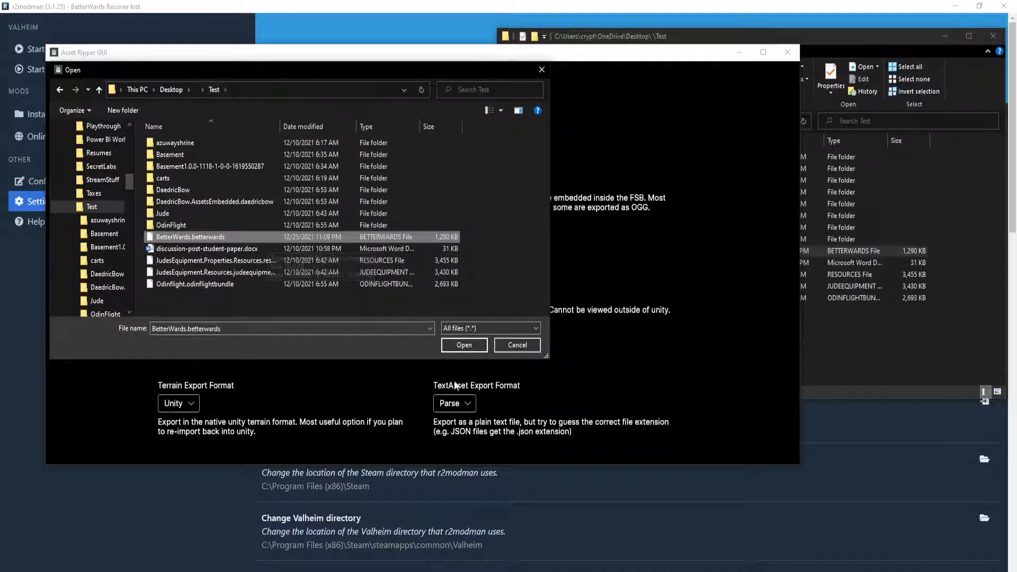
pyautogui.click(463, 346)
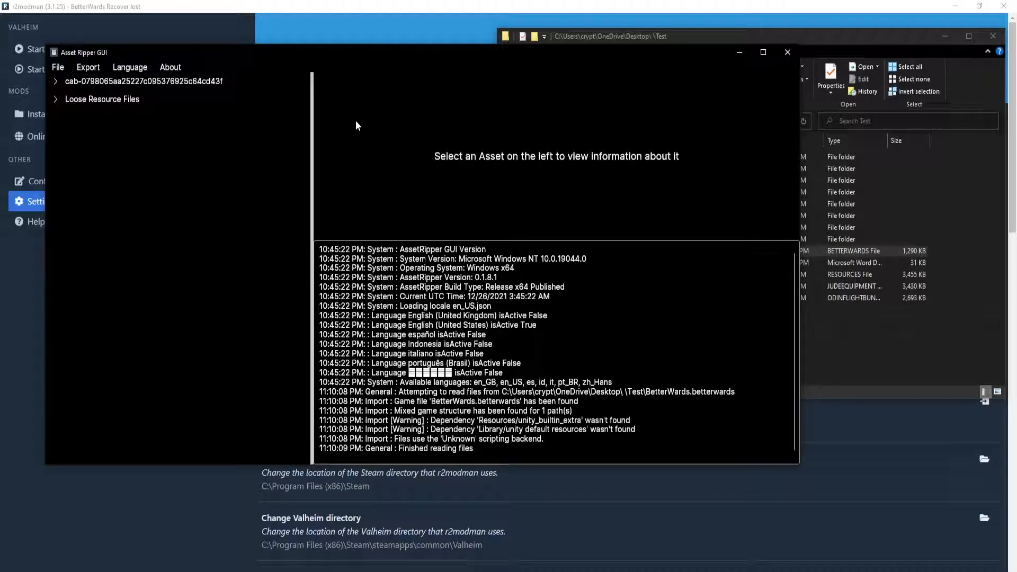
# Expand the Loose Resource Files and the cab bundle, and look through the bundle's asset categories
pyautogui.click(56, 99)
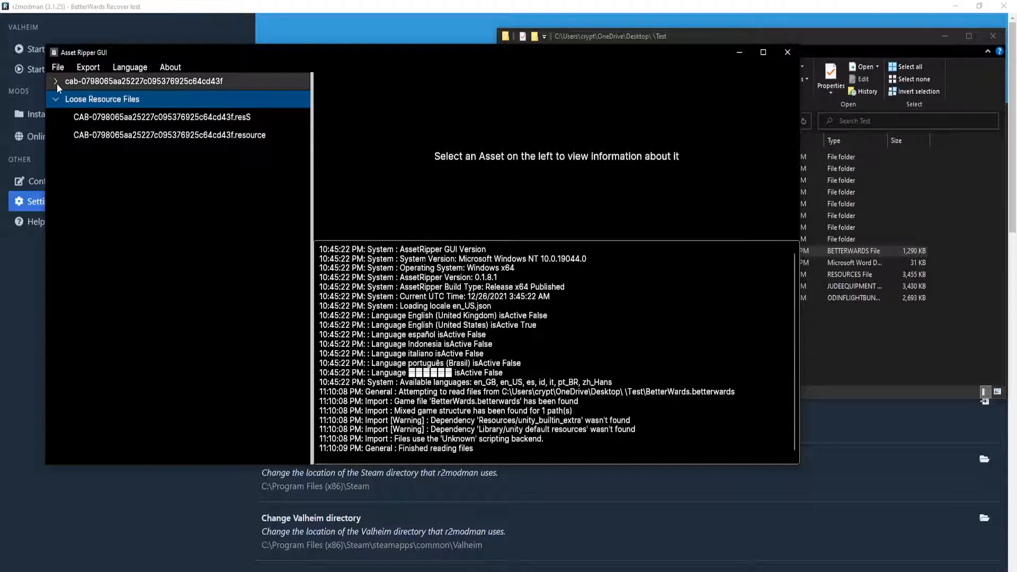
pyautogui.click(55, 81)
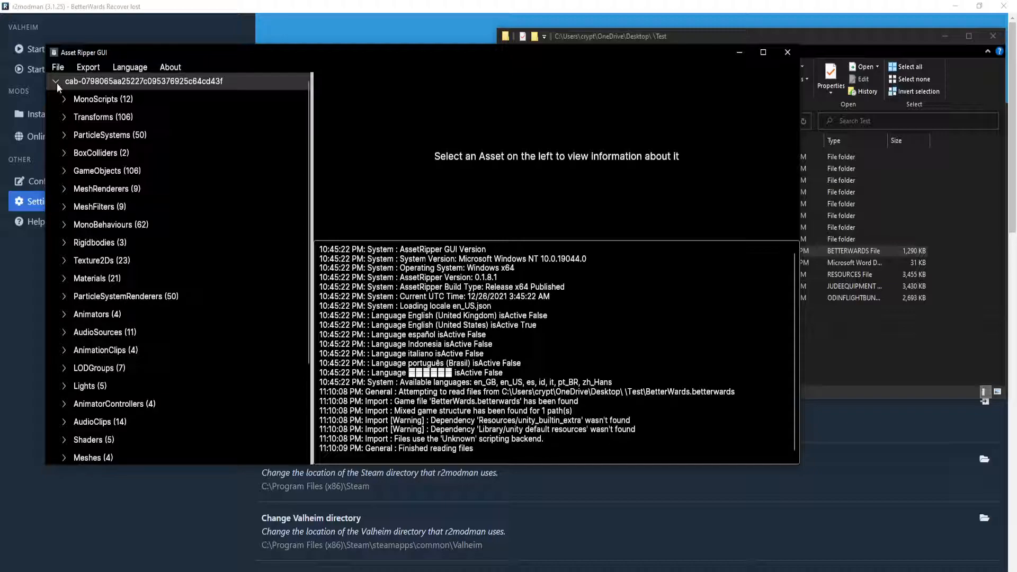
pyautogui.scroll(-5, 80, 111)
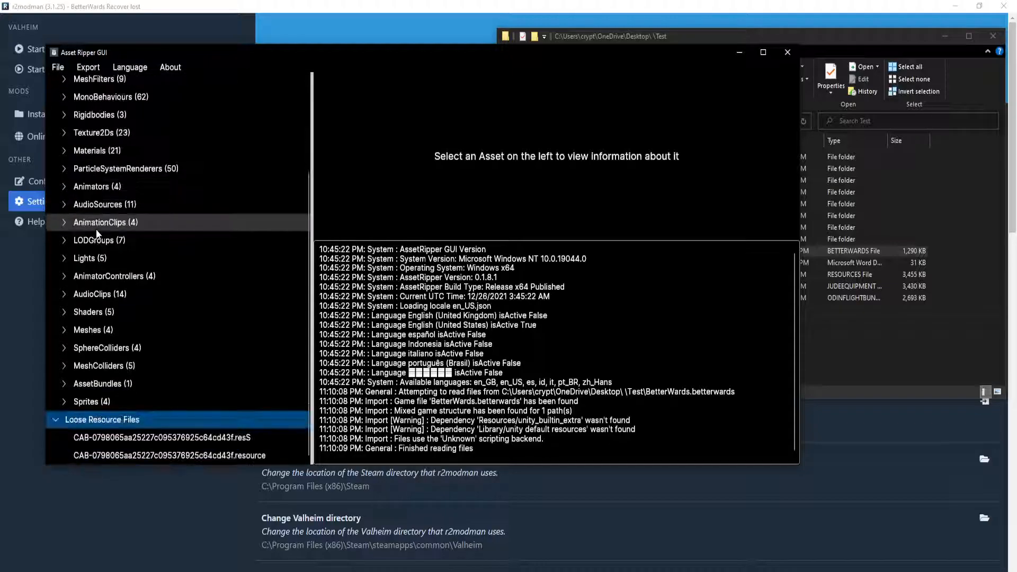
pyautogui.scroll(4, 97, 229)
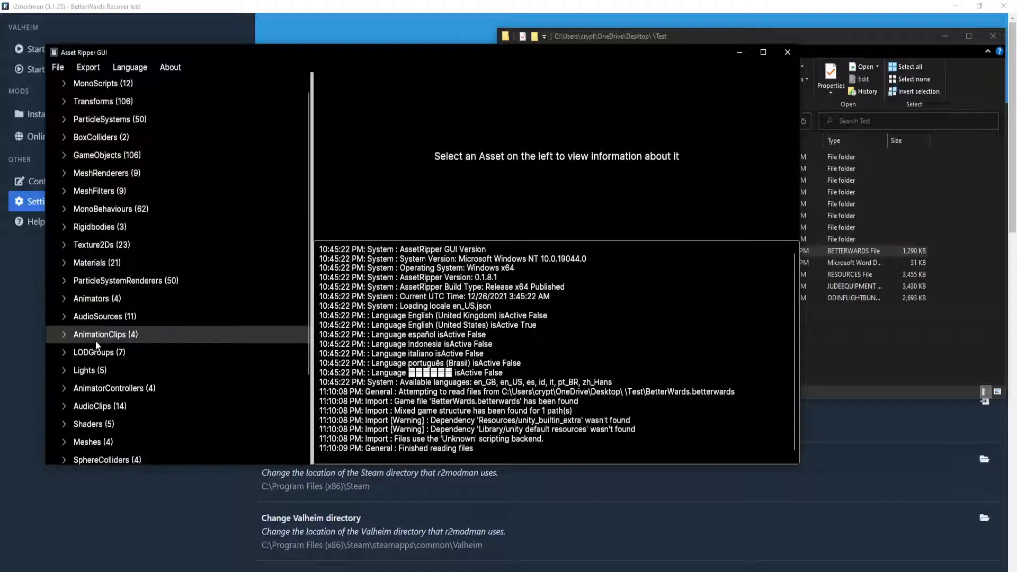
# Try to export all files from the loaded bundle into the Test folder, and dismiss the resulting dialog
pyautogui.click(89, 68)
pyautogui.click(92, 85)
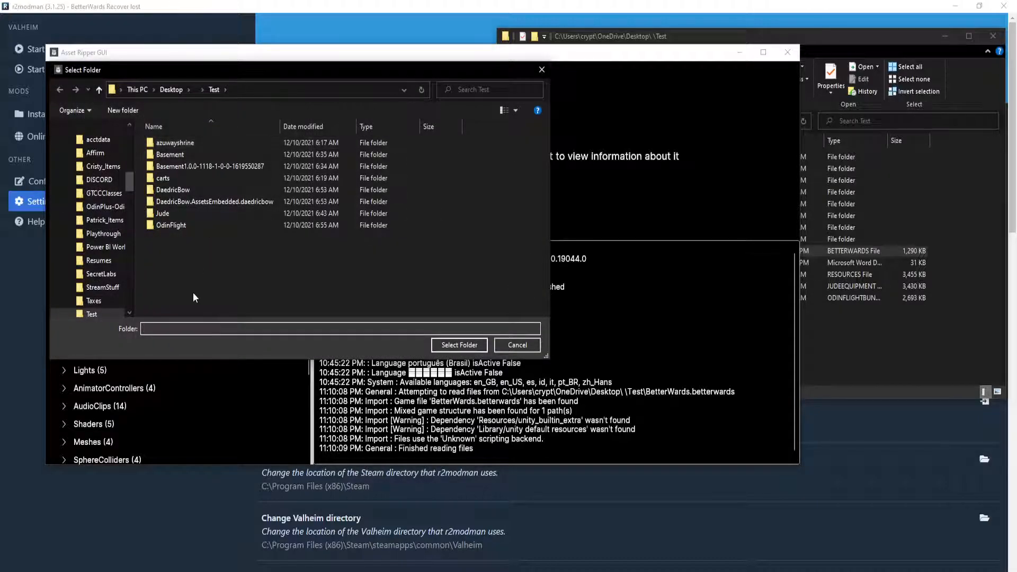
pyautogui.click(445, 345)
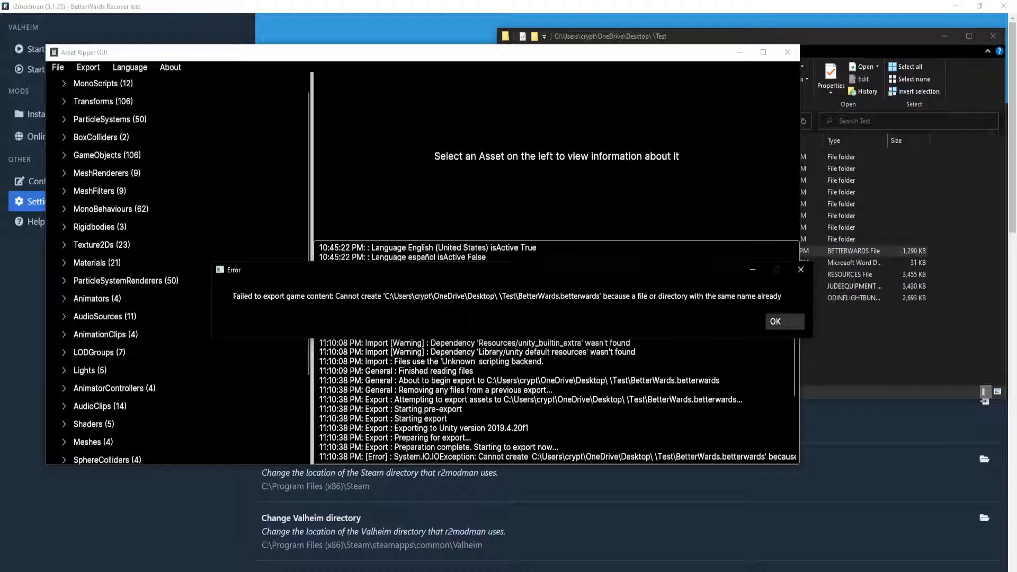
pyautogui.click(788, 324)
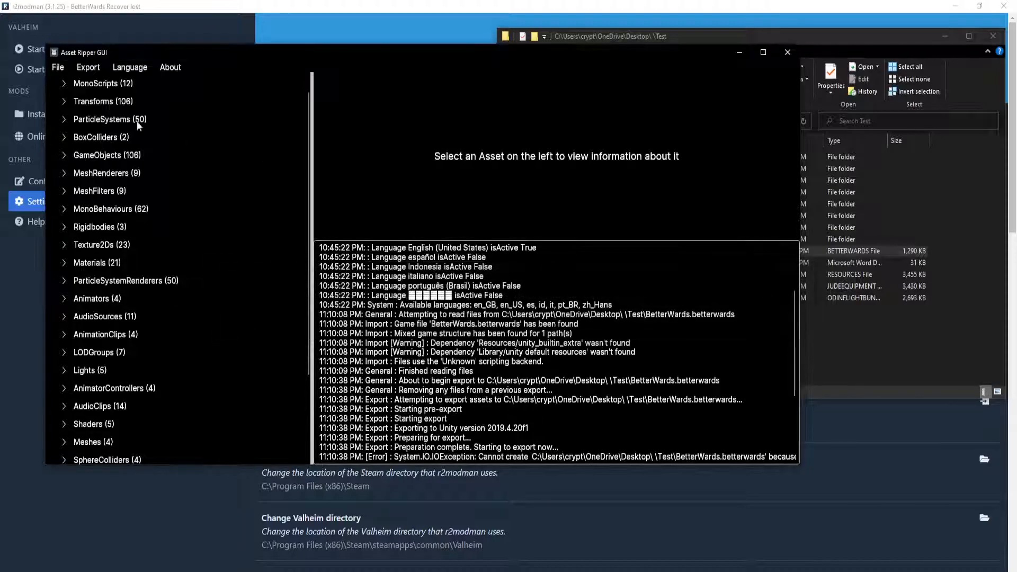
# Start exporting all files again, and switch to Unity to create a folder named OldAssets inside CustomItems/Wards
pyautogui.click(94, 66)
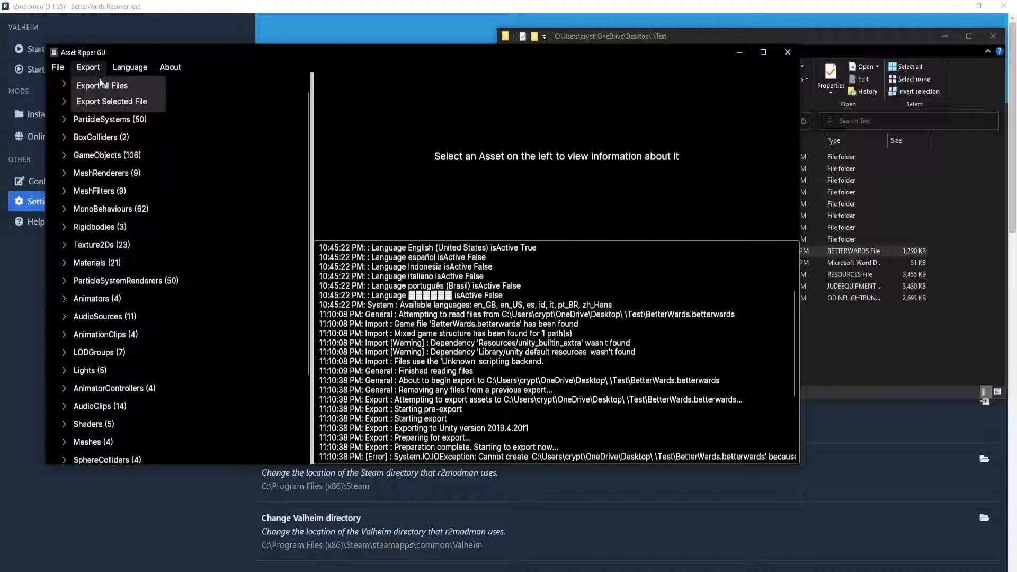
pyautogui.click(102, 86)
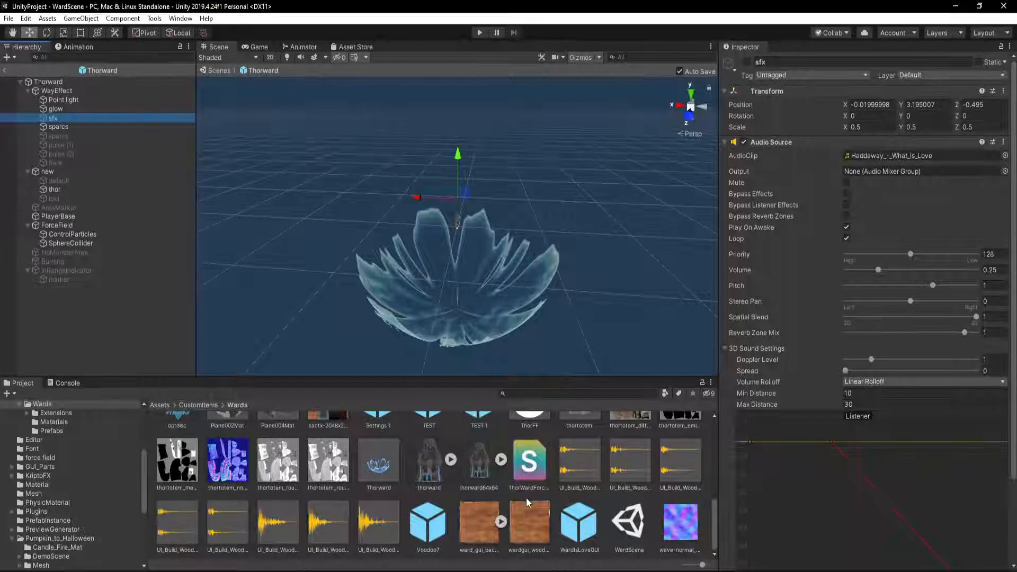
pyautogui.scroll(5, 443, 506)
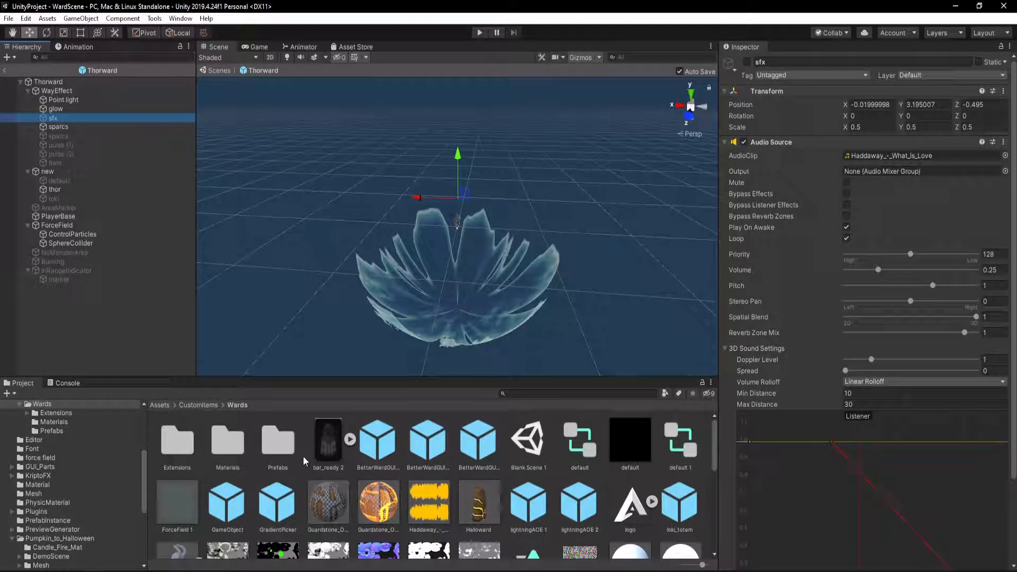
pyautogui.click(301, 426)
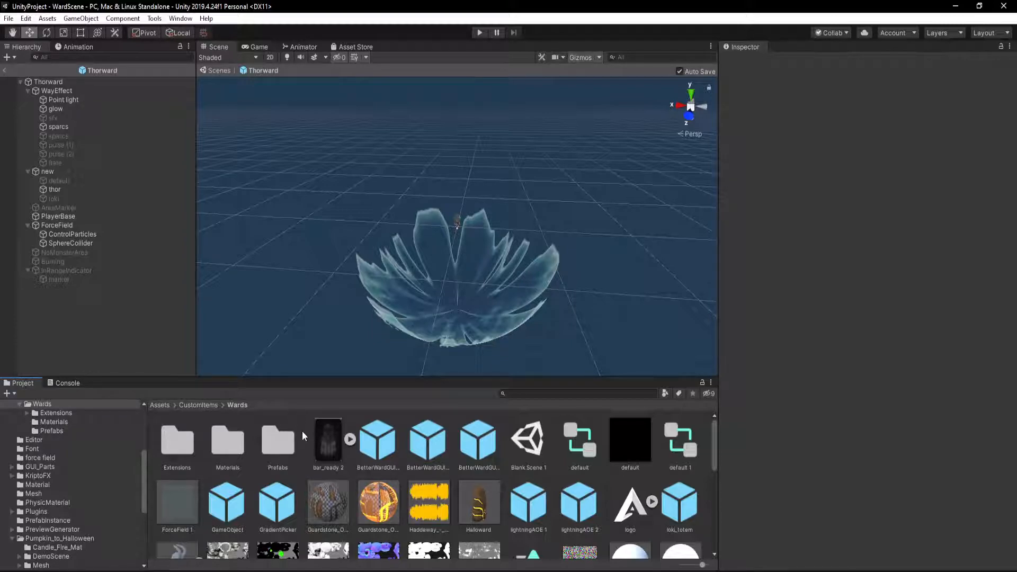
pyautogui.rightClick(302, 431)
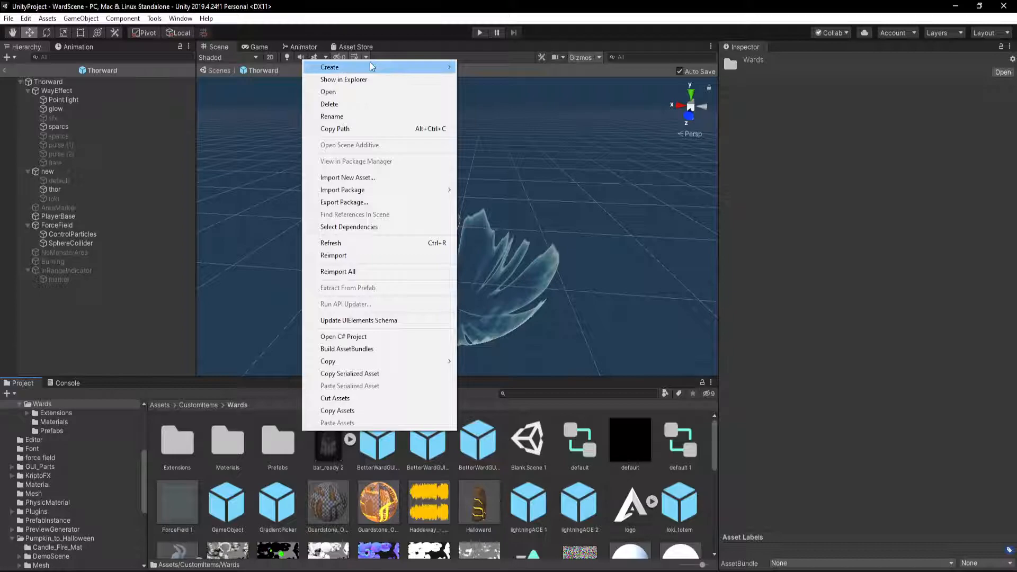
pyautogui.moveTo(370, 64)
pyautogui.click(542, 62)
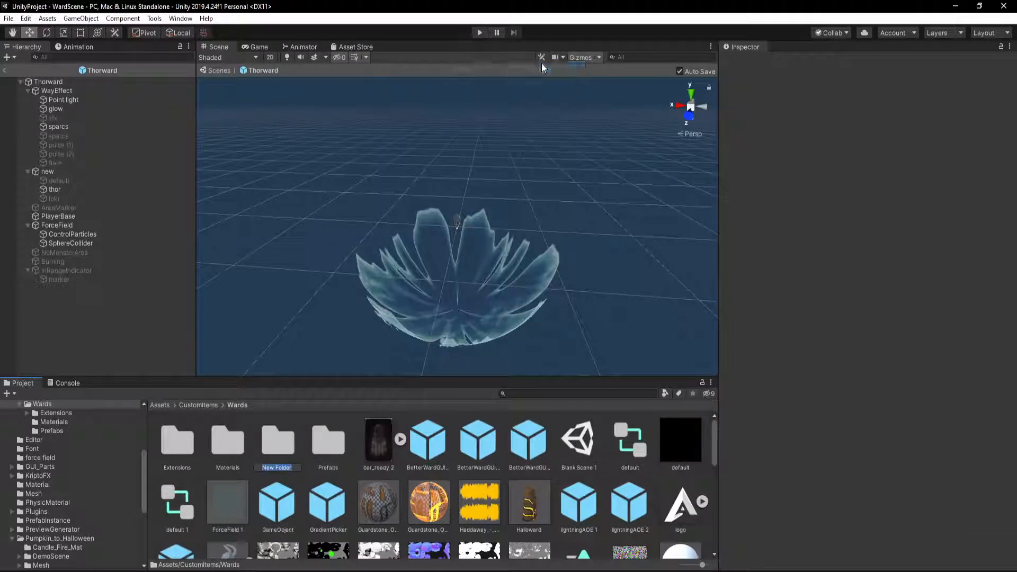
pyautogui.write('OldAssets')
pyautogui.press('Return')
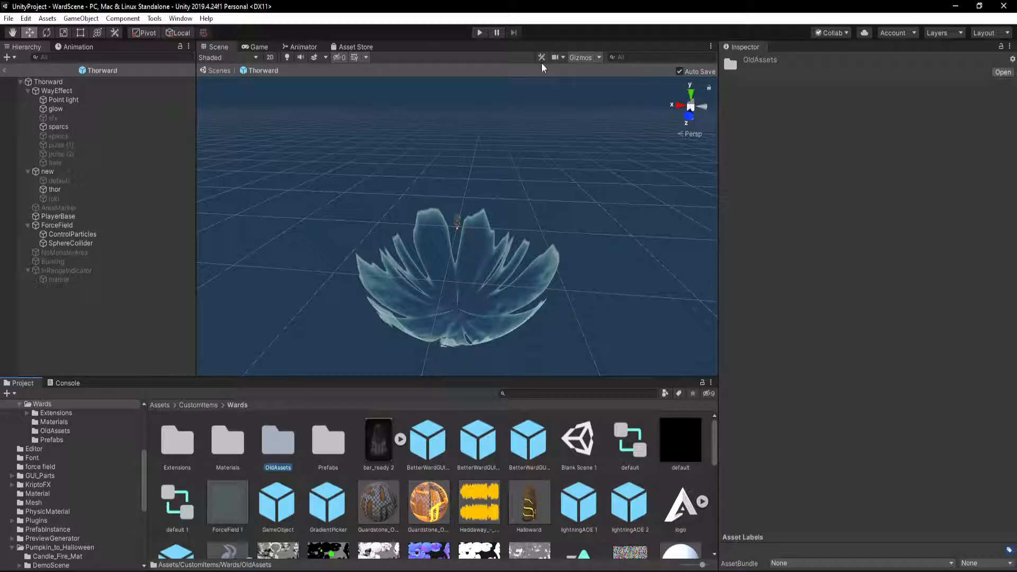
# Show the OldAssets folder in File Explorer, open it, and select its full path for copying
pyautogui.rightClick(285, 444)
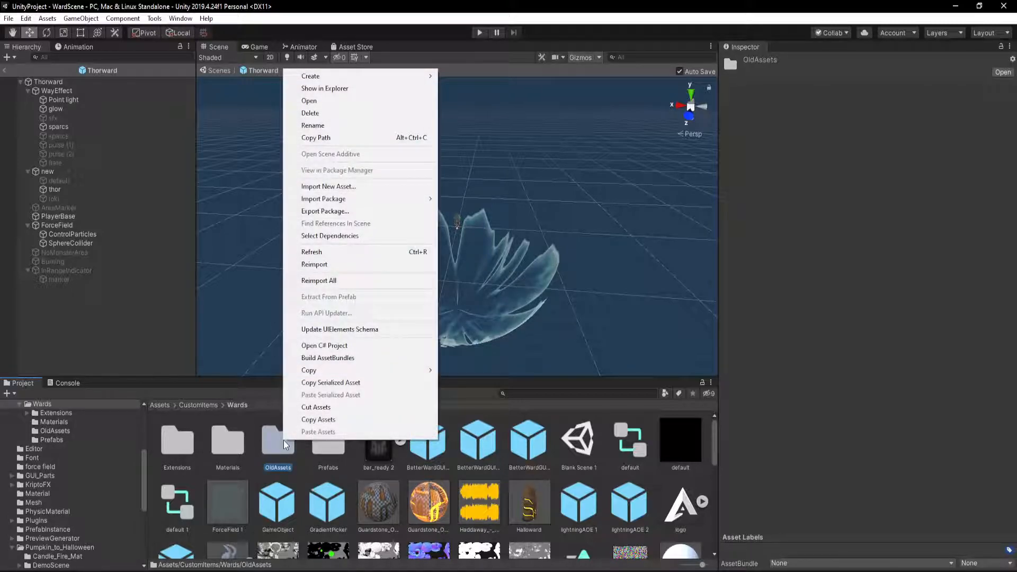
pyautogui.click(317, 87)
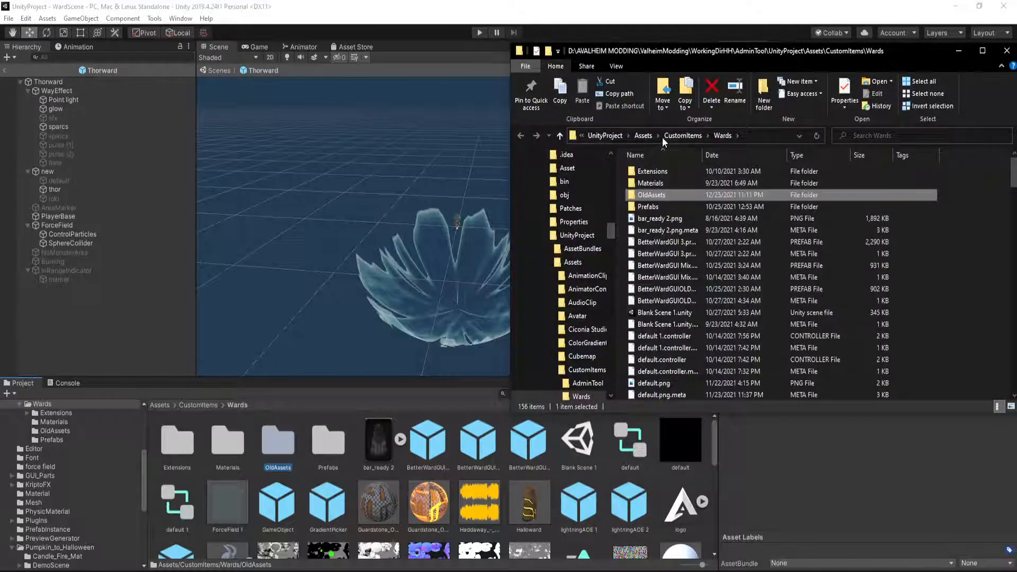
pyautogui.doubleClick(657, 196)
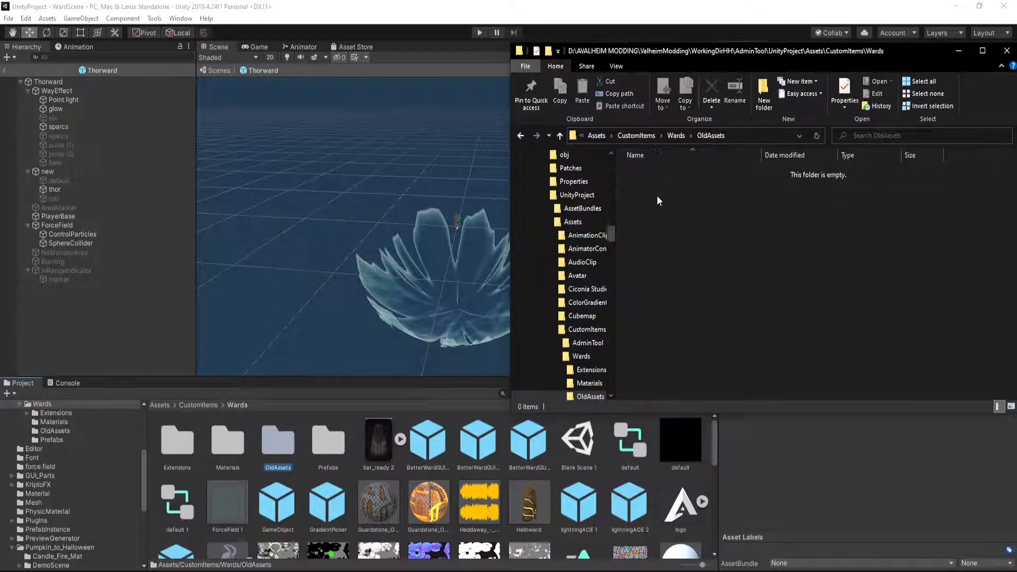
pyautogui.click(743, 141)
pyautogui.hotkey('ctrl', 'c')
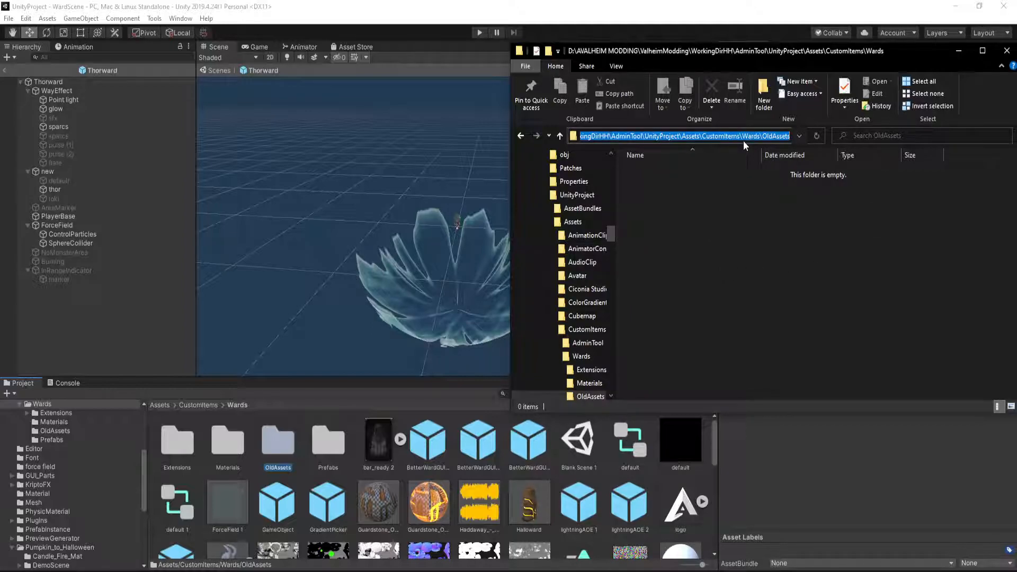
# Return to AssetRipper, export all files into the OldAssets folder using its copied path, and close AssetRipper
pyautogui.hotkey('alt', 'Tab')
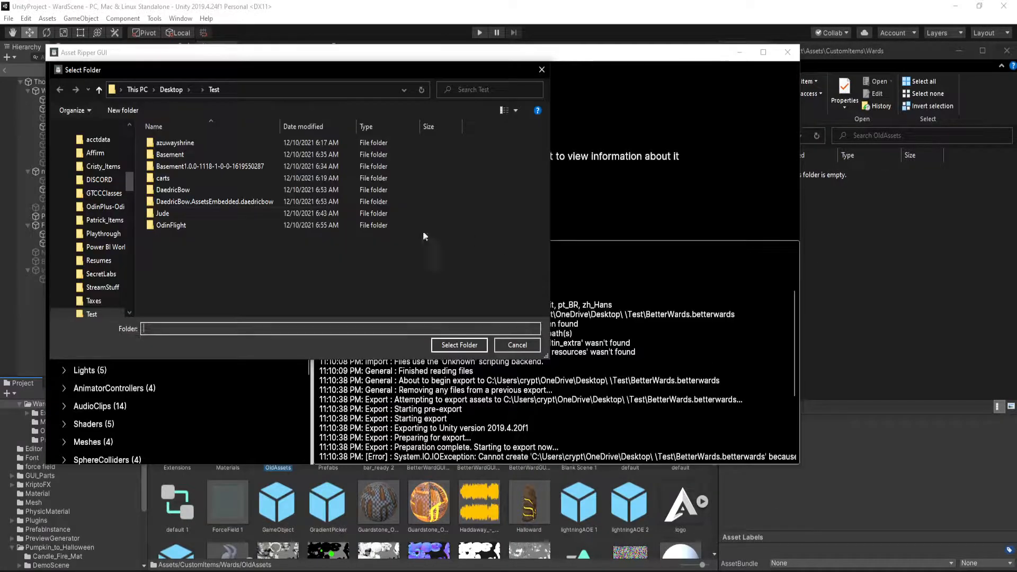
pyautogui.click(272, 90)
pyautogui.hotkey('ctrl', 'v')
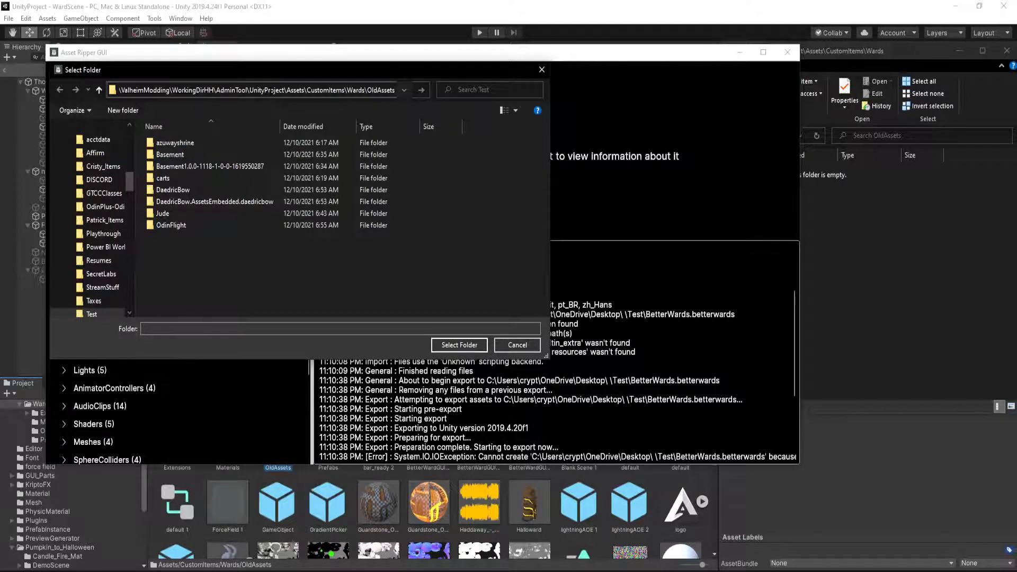
pyautogui.press('Return')
pyautogui.click(460, 345)
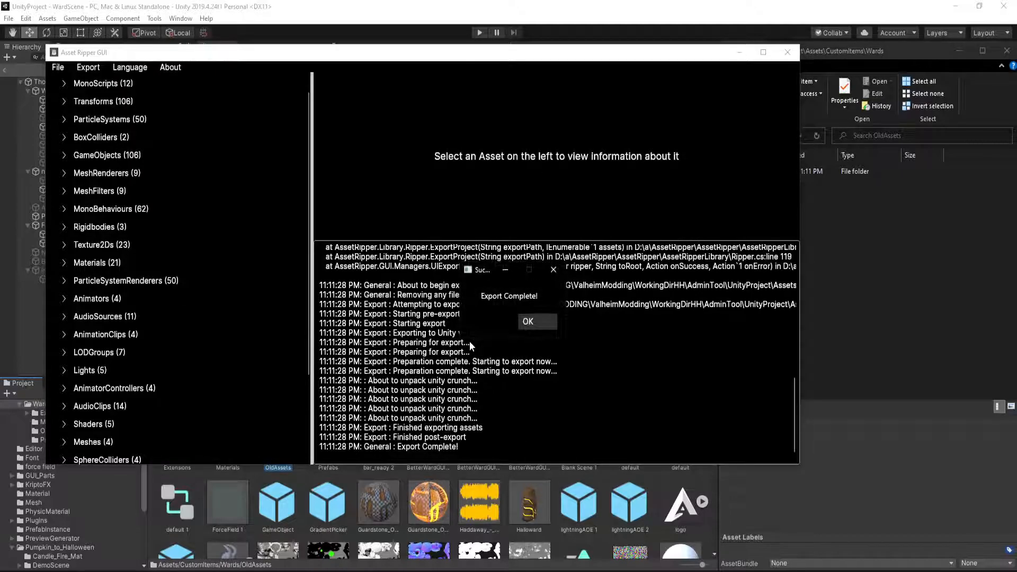
pyautogui.click(539, 321)
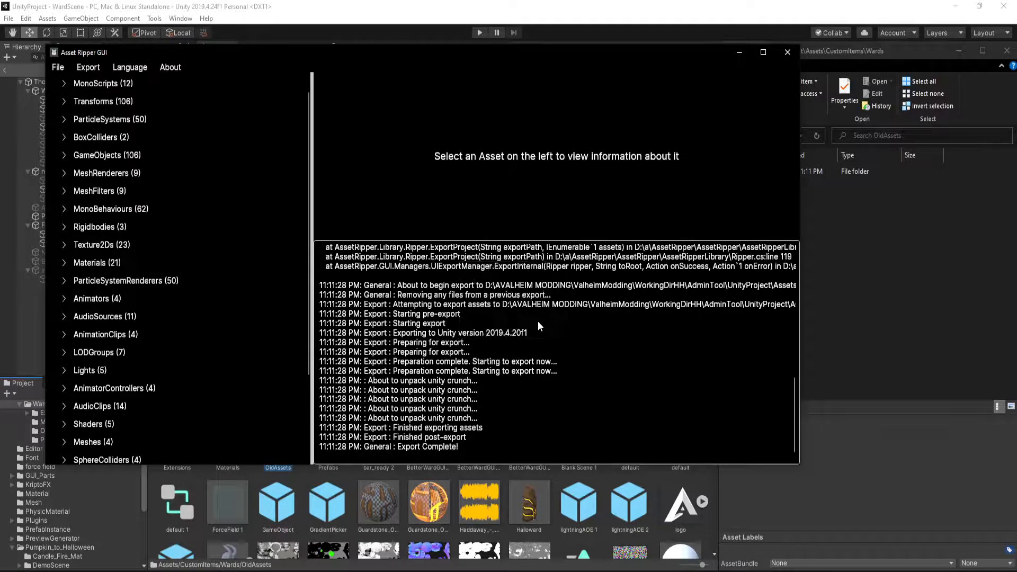
pyautogui.click(787, 51)
# Switch to Unity and open the exported Assets folder under OldAssets/BetterWards.betterwards
pyautogui.click(505, 472)
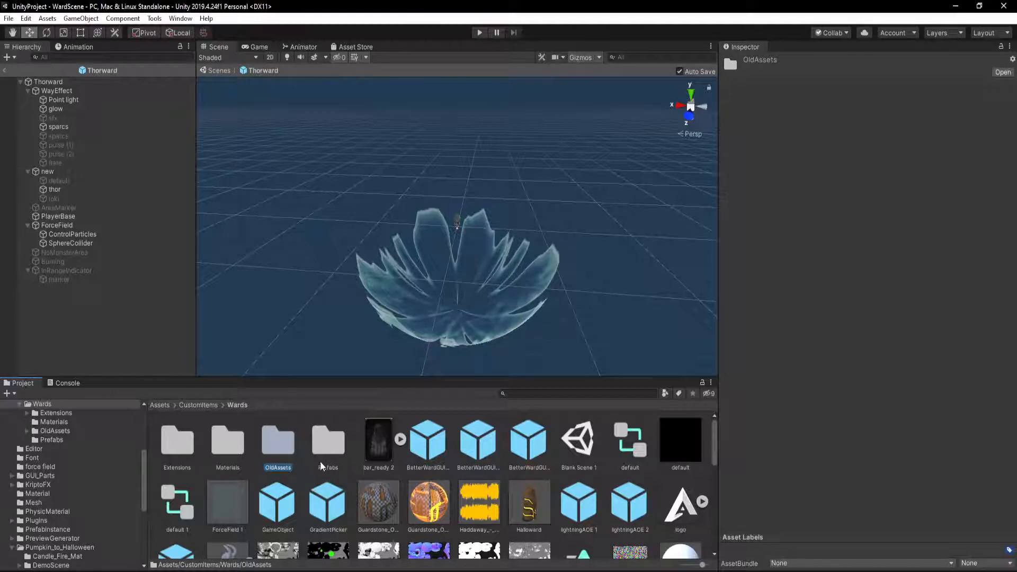
pyautogui.doubleClick(281, 443)
pyautogui.doubleClick(177, 442)
pyautogui.doubleClick(177, 442)
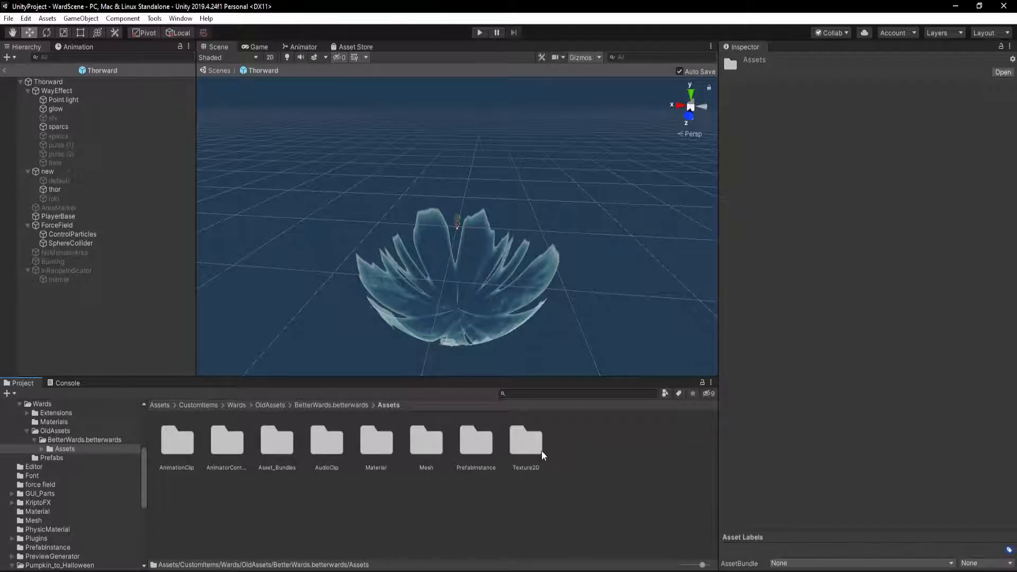
# Inspect the exported prefabs in the PrefabInstance folder, including vfx_SawDust and vfx_guardstone_connection, and return to the exported Assets folder
pyautogui.doubleClick(488, 441)
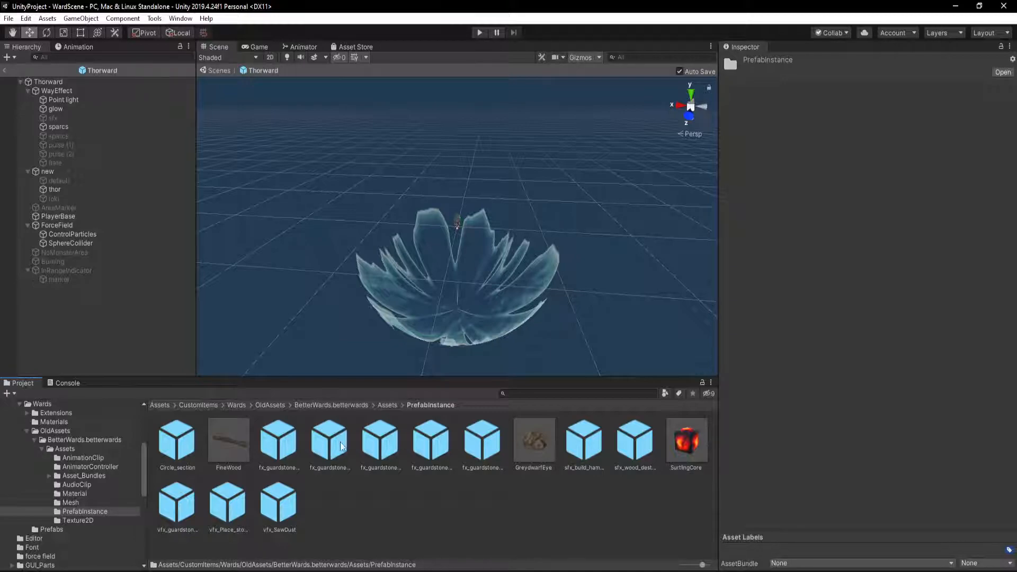
pyautogui.click(387, 406)
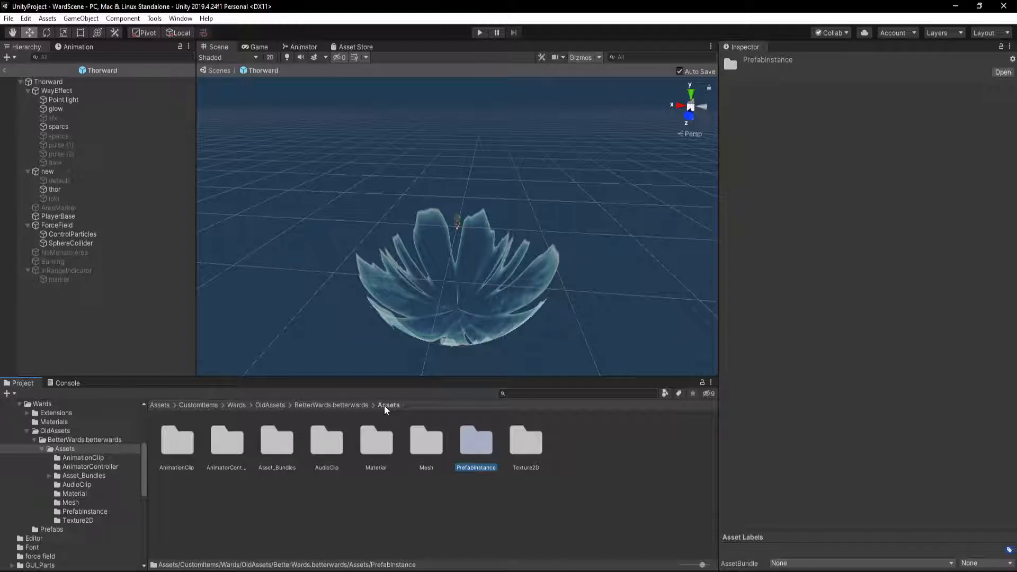
pyautogui.doubleClick(472, 442)
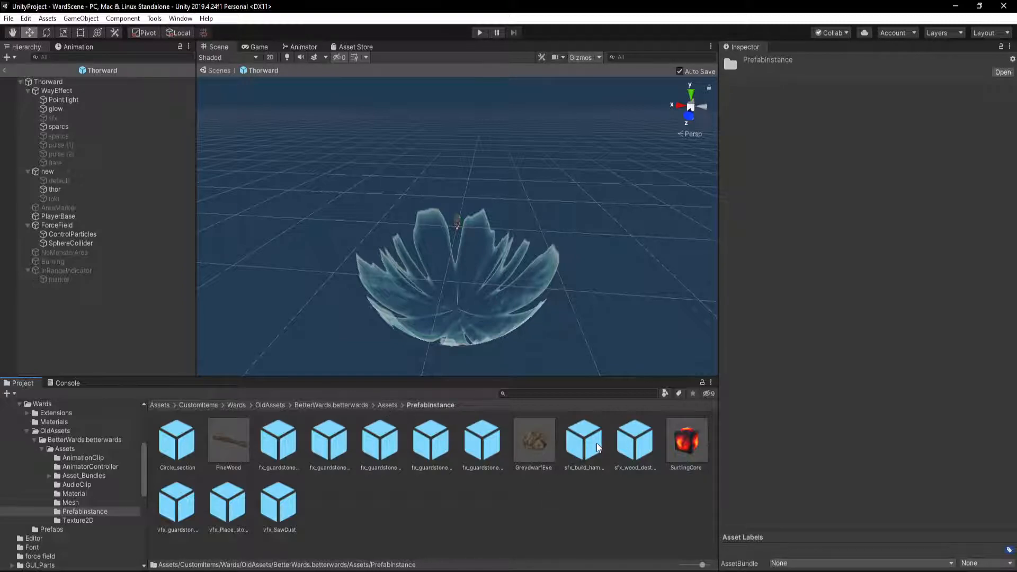
pyautogui.click(228, 502)
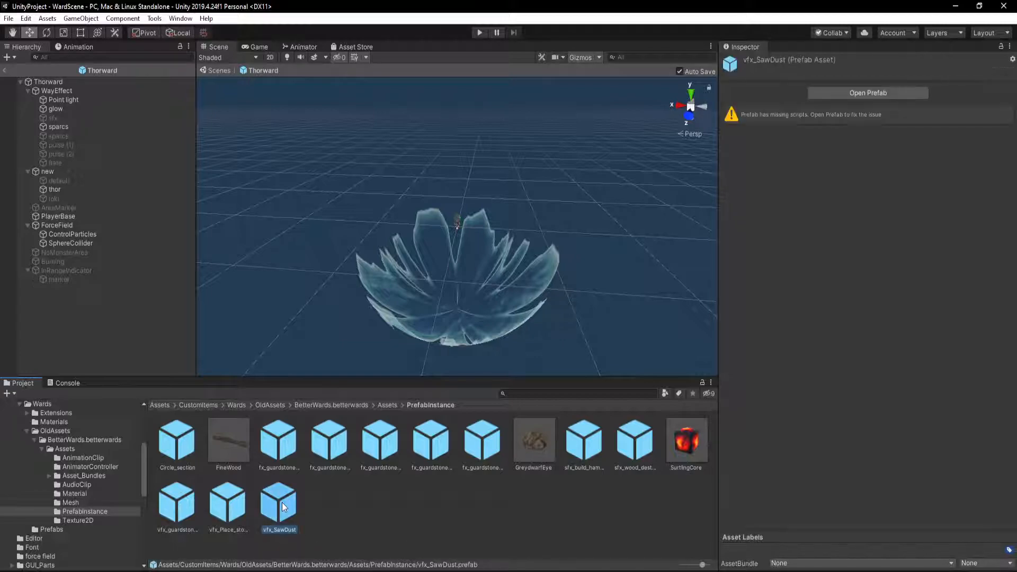
pyautogui.click(185, 523)
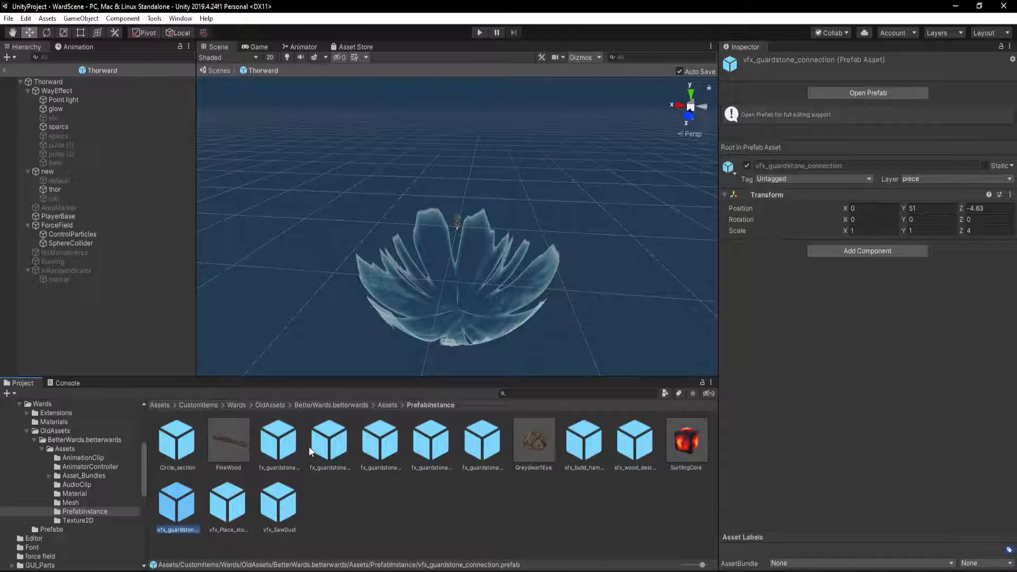
pyautogui.click(386, 405)
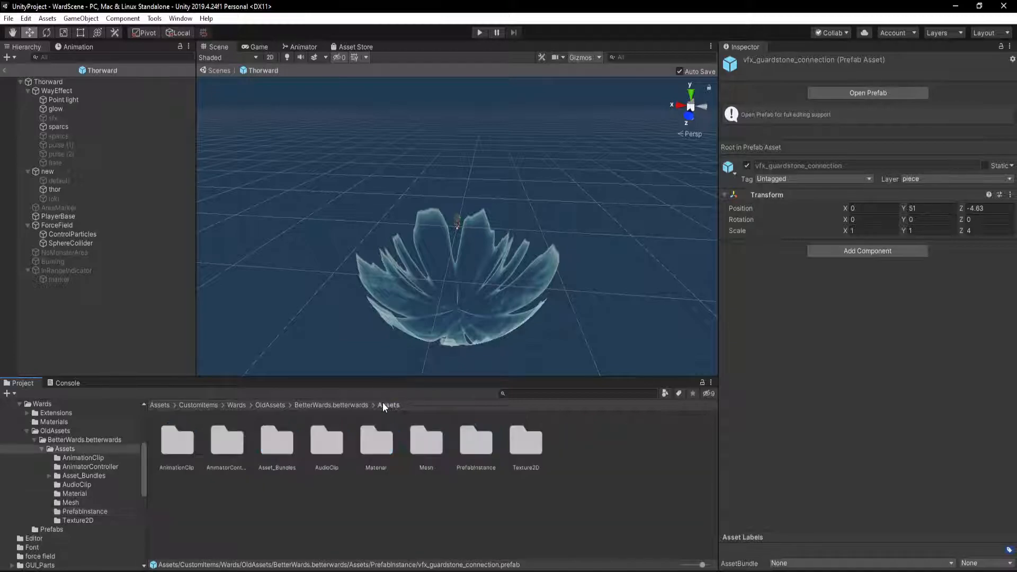
# Inspect the core, default_95 and default_205 meshes in the exported Mesh folder, and return to the exported Assets folder
pyautogui.doubleClick(424, 443)
pyautogui.click(313, 436)
pyautogui.click(277, 445)
pyautogui.click(215, 443)
pyautogui.click(278, 435)
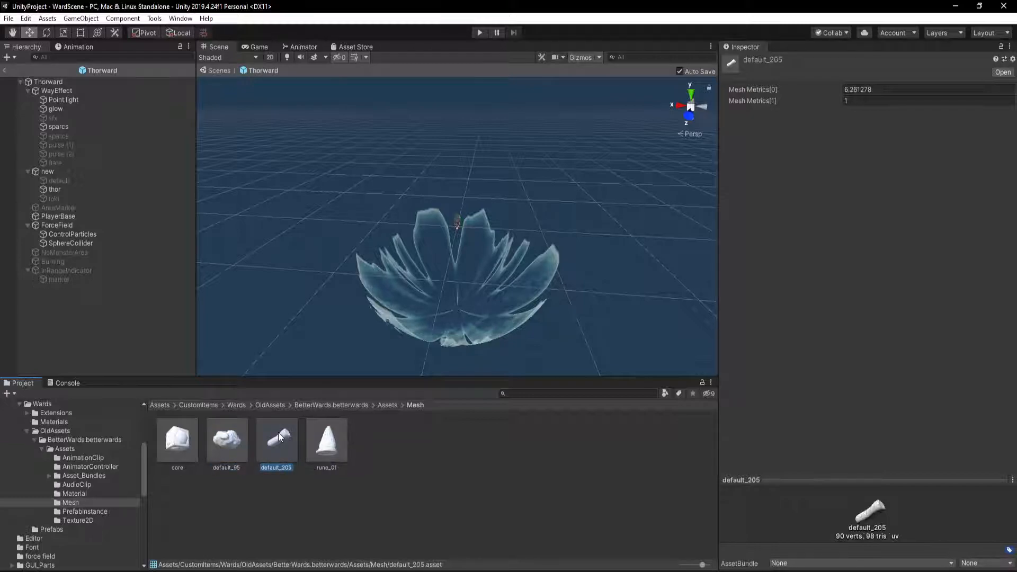
pyautogui.click(186, 441)
pyautogui.click(233, 447)
pyautogui.click(280, 448)
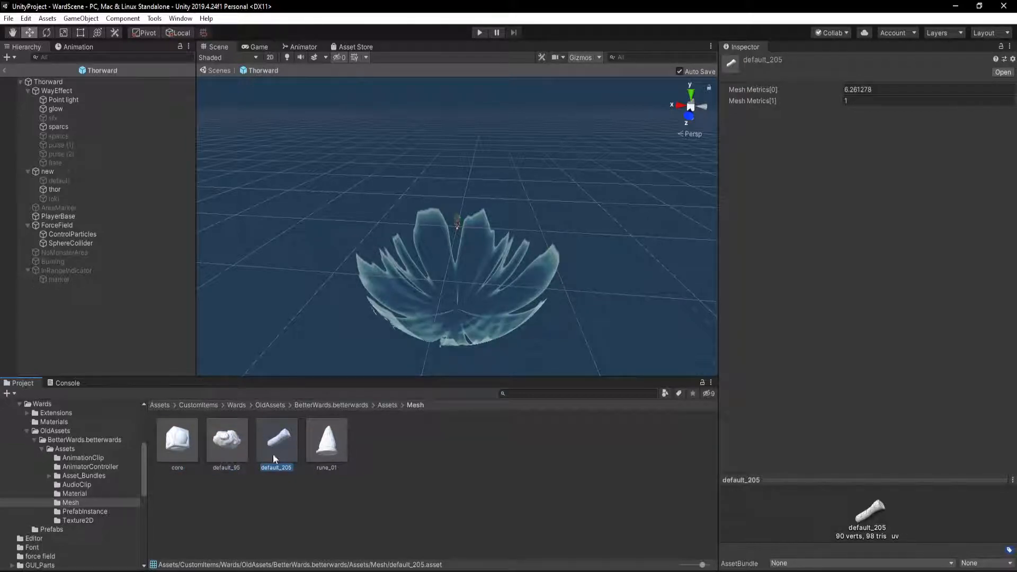
pyautogui.click(389, 406)
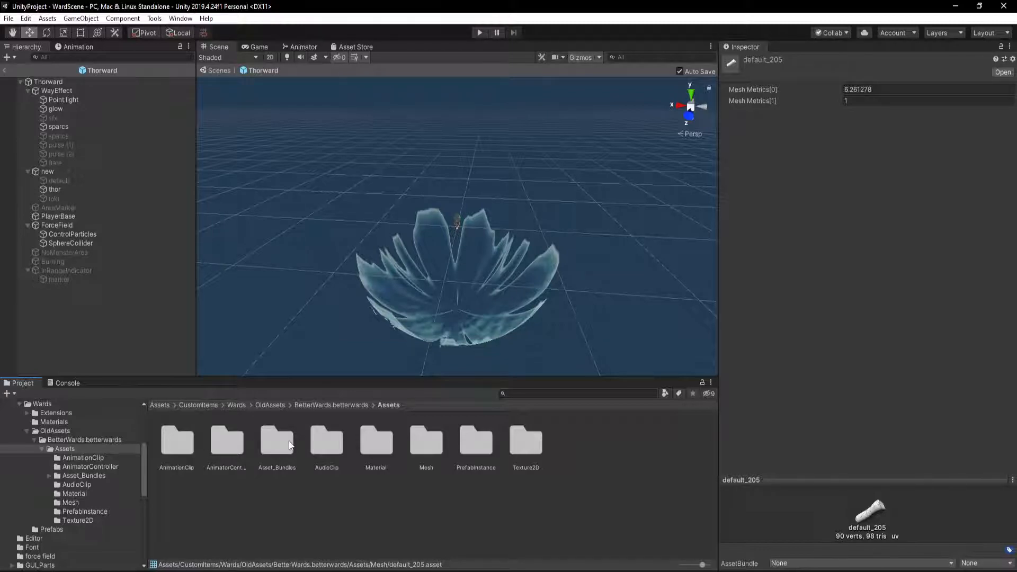
# Examine the fx_guardstone prefabs and the Circle_section prefab in PrefabInstance, and return to the exported Assets folder
pyautogui.doubleClick(478, 446)
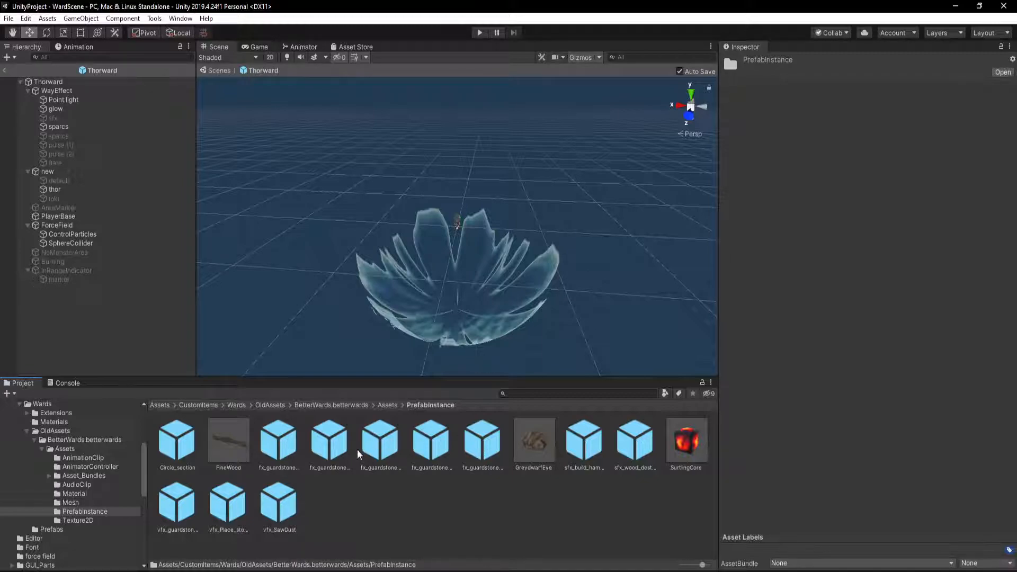
pyautogui.click(394, 445)
pyautogui.click(429, 448)
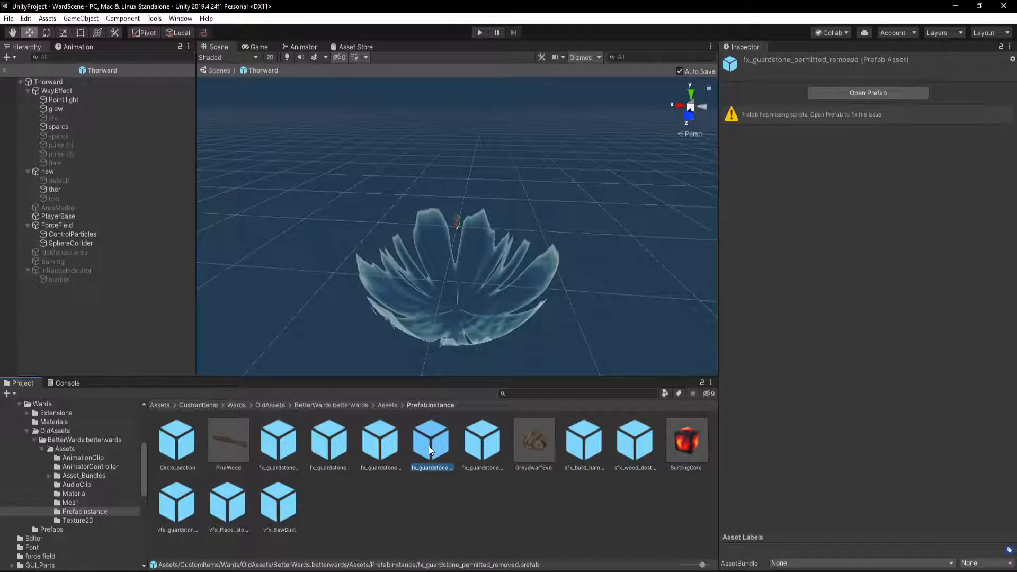
pyautogui.click(278, 441)
pyautogui.click(184, 439)
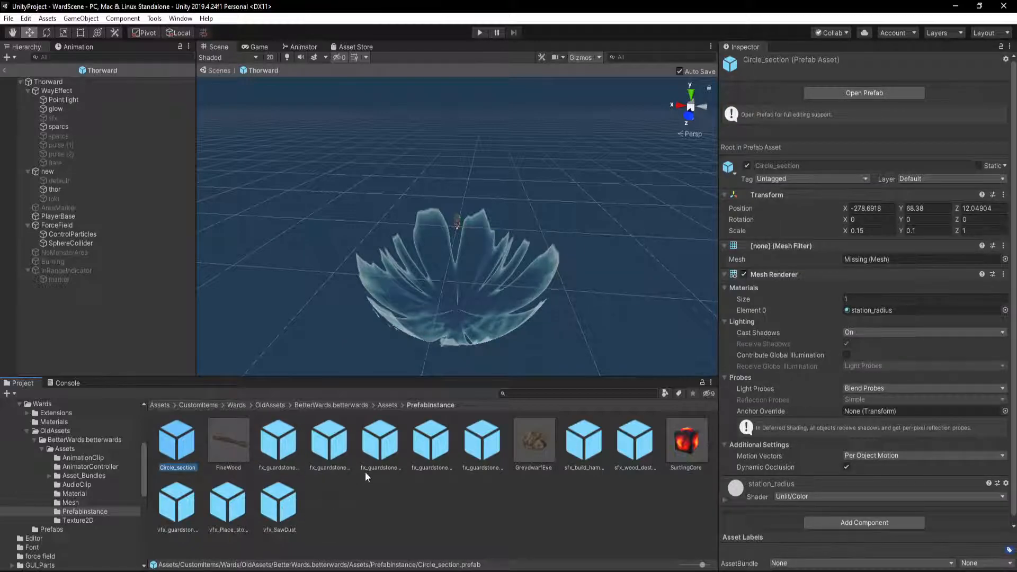
pyautogui.click(390, 409)
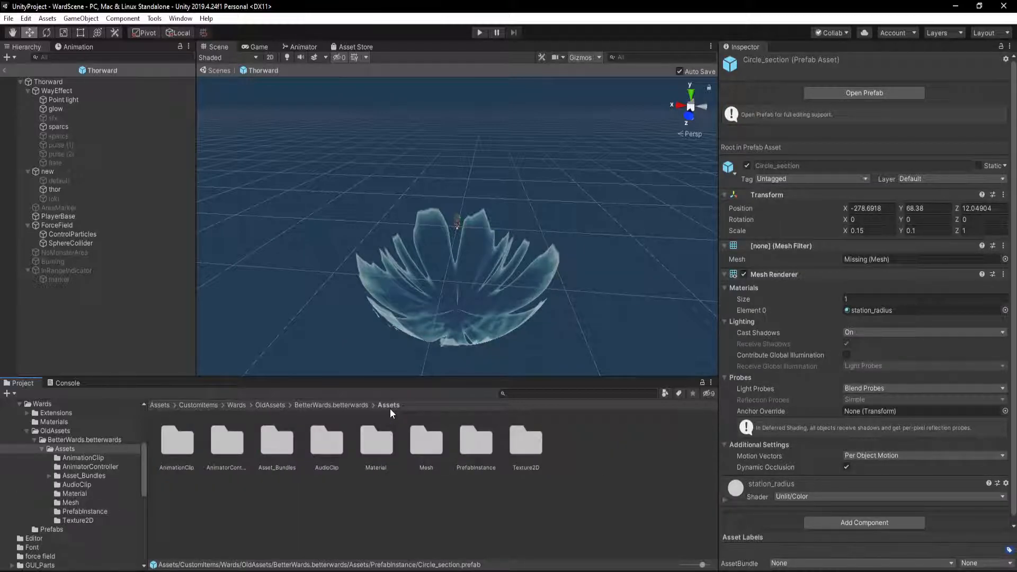
# Check the rune_01 mesh in the exported Mesh folder, and go back to the exported Assets folder
pyautogui.doubleClick(420, 436)
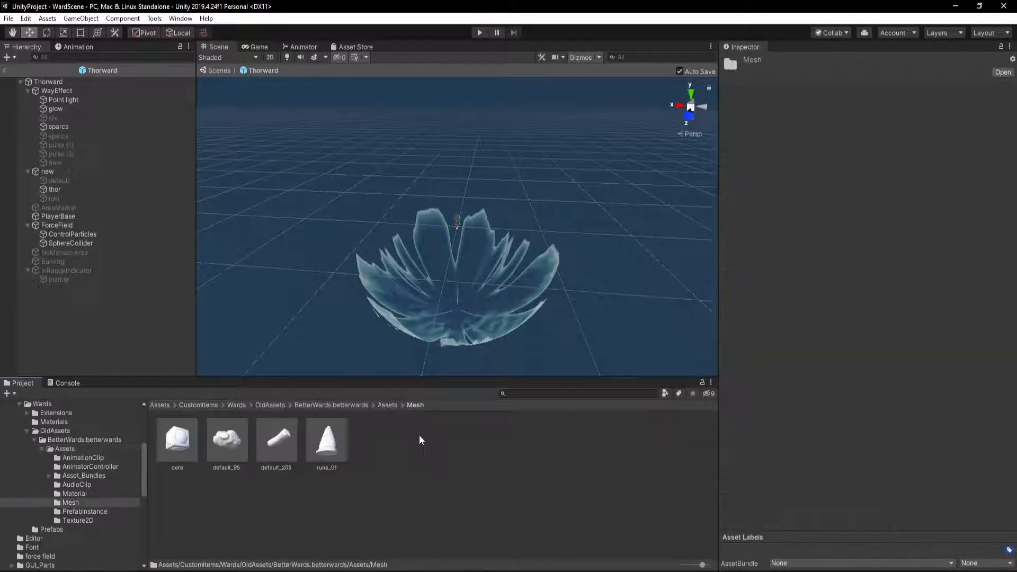
pyautogui.click(345, 444)
pyautogui.click(387, 405)
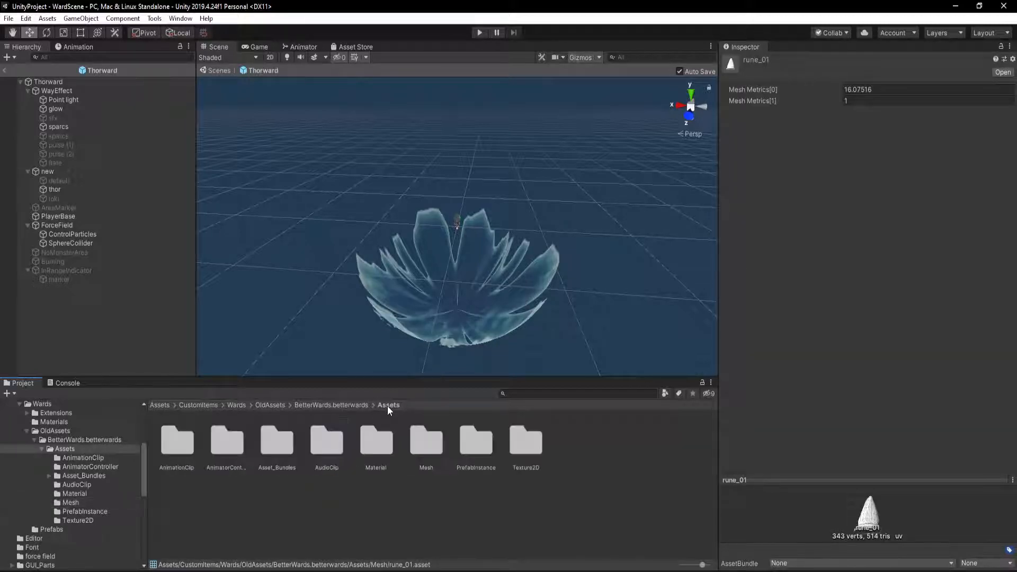
# Open the betterwards folder inside Asset_Bundles and inspect the four BetterWard prefabs, ending with the BetterWard prefab selected
pyautogui.doubleClick(285, 450)
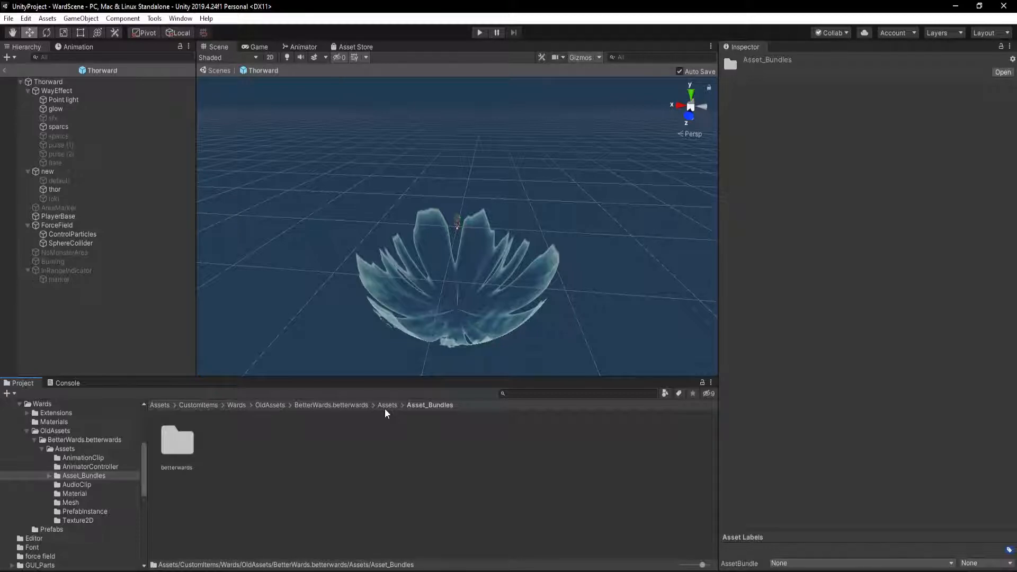
pyautogui.doubleClick(177, 440)
pyautogui.click(326, 445)
pyautogui.click(277, 442)
pyautogui.click(226, 442)
pyautogui.click(177, 442)
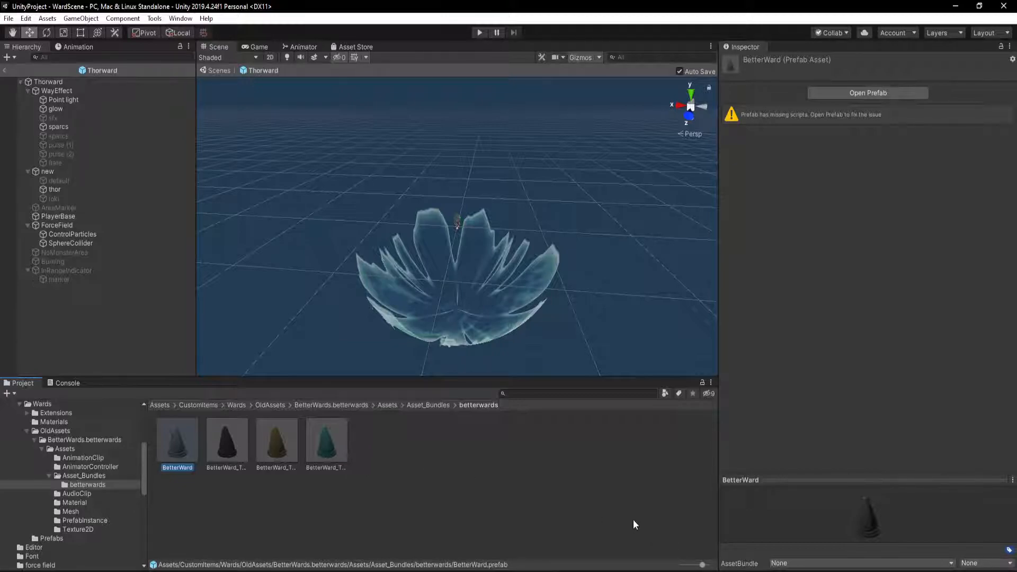
# Switch to AssetRipper in a maximized window and review the available mesh export formats
pyautogui.press('super')
pyautogui.write('asse')
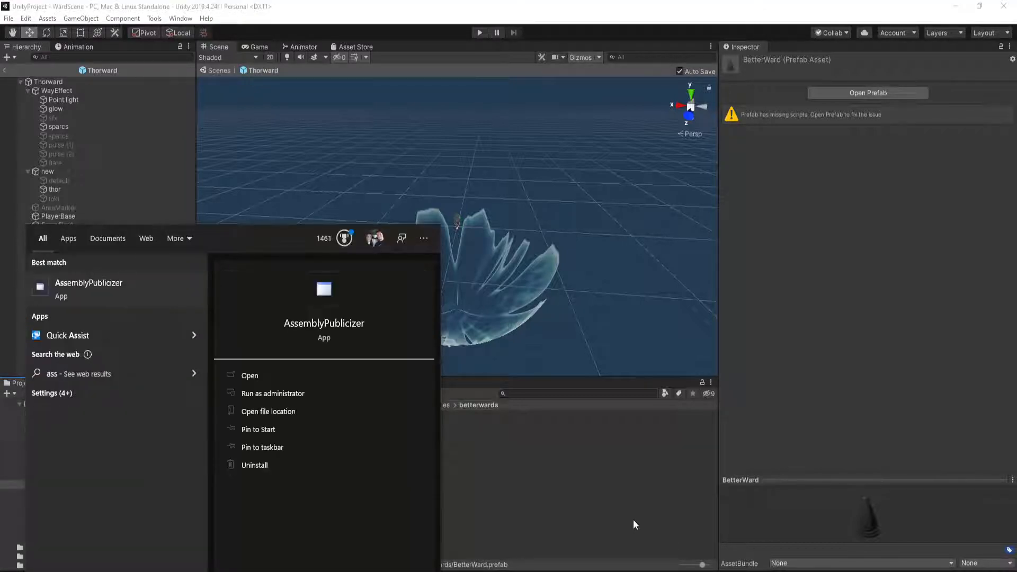
pyautogui.write('tri')
pyautogui.press('Return')
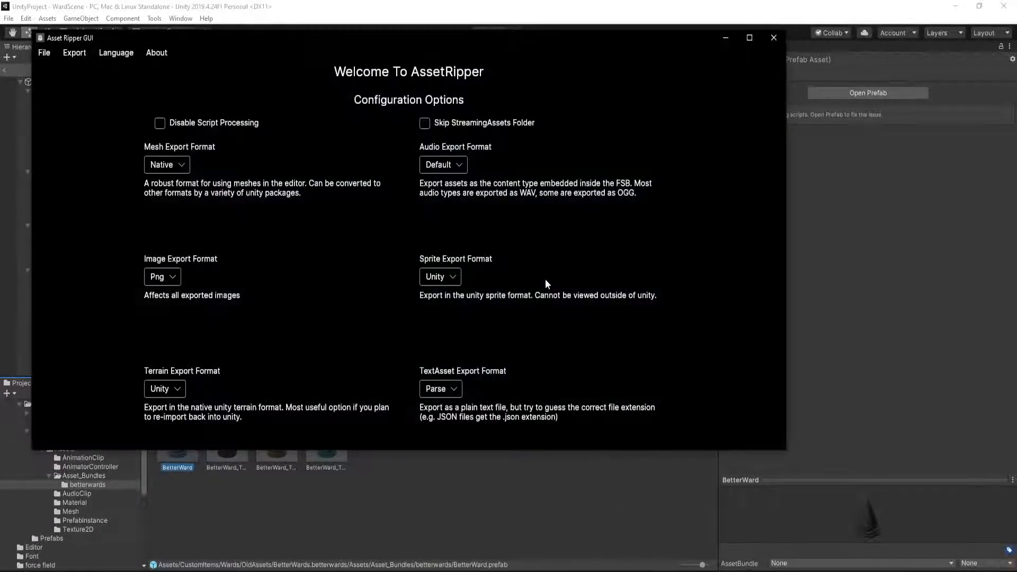
pyautogui.click(749, 37)
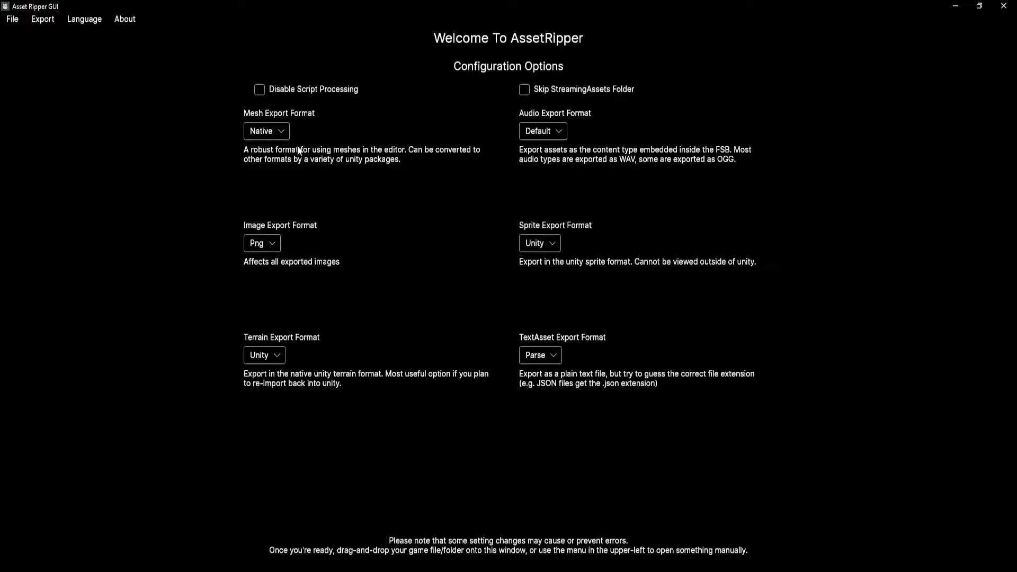
pyautogui.click(275, 132)
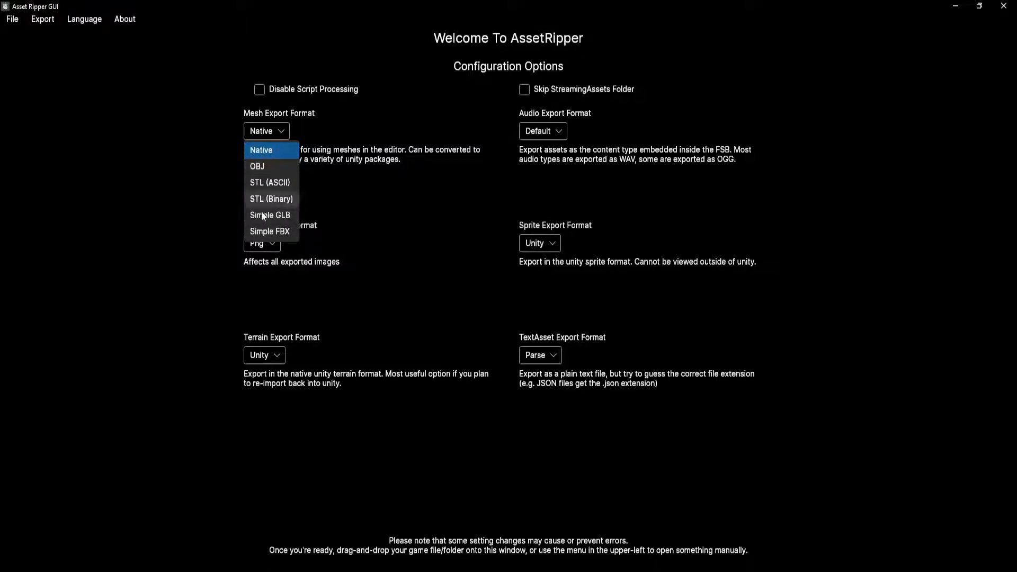
pyautogui.click(291, 132)
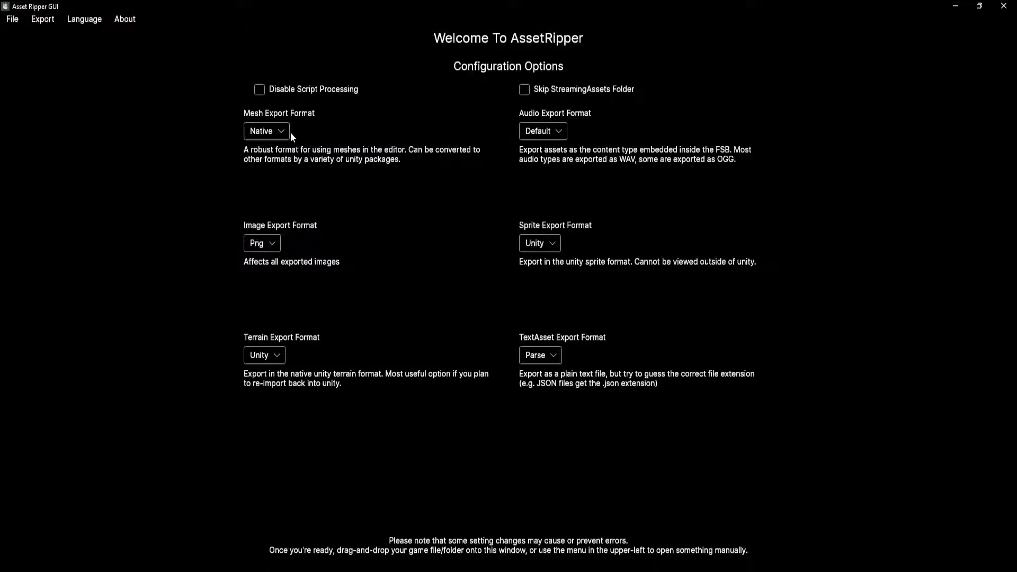
pyautogui.click(259, 129)
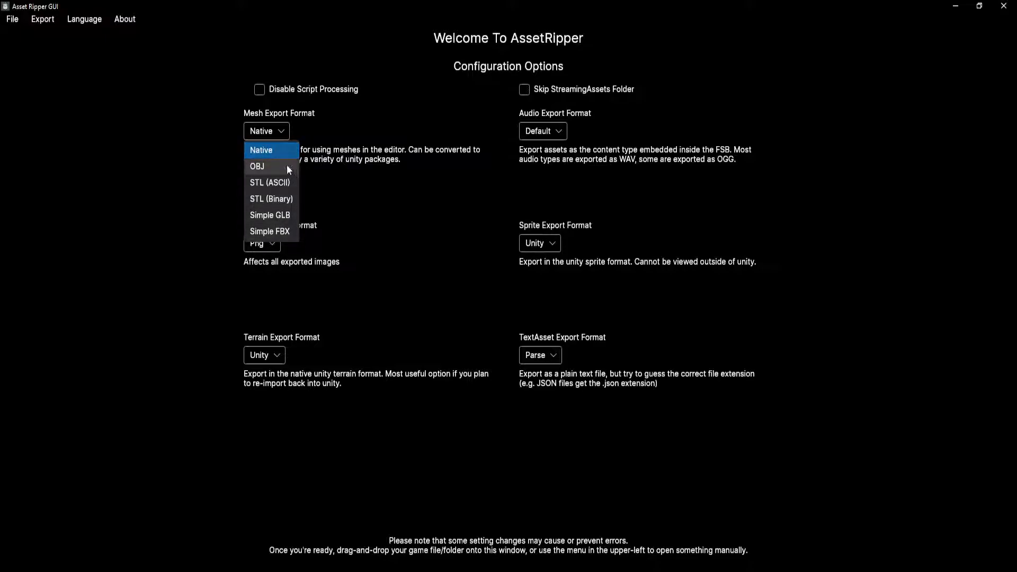
pyautogui.click(280, 132)
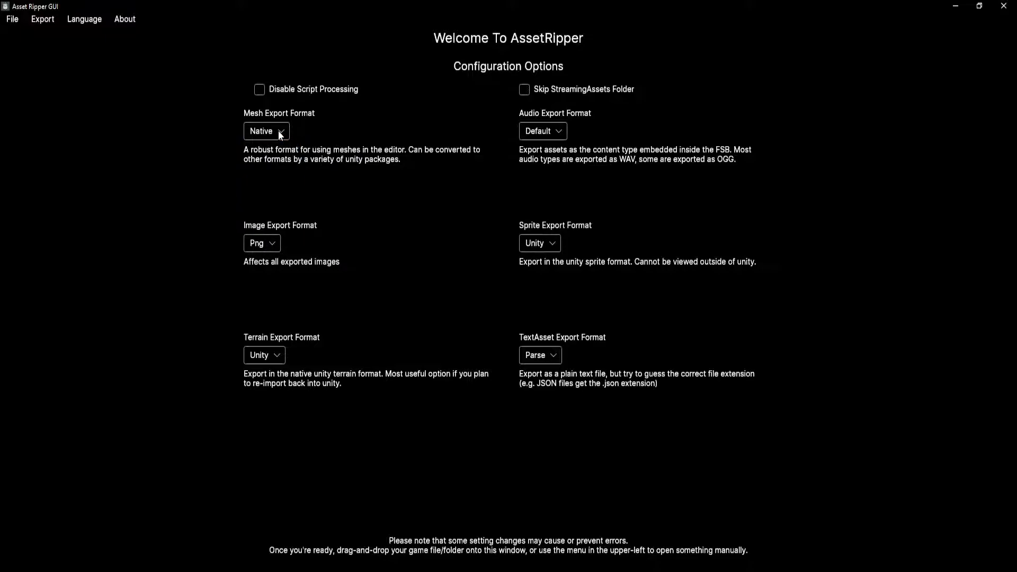
# Review the available image, terrain, TextAsset and sprite export formats without changing them
pyautogui.click(265, 245)
pyautogui.click(264, 245)
pyautogui.click(271, 356)
pyautogui.click(269, 356)
pyautogui.click(535, 355)
pyautogui.click(534, 354)
pyautogui.click(556, 241)
pyautogui.click(556, 241)
# Review the audio export formats, keep Default, and close AssetRipper to return to Unity
pyautogui.click(551, 132)
pyautogui.click(551, 132)
pyautogui.click(549, 137)
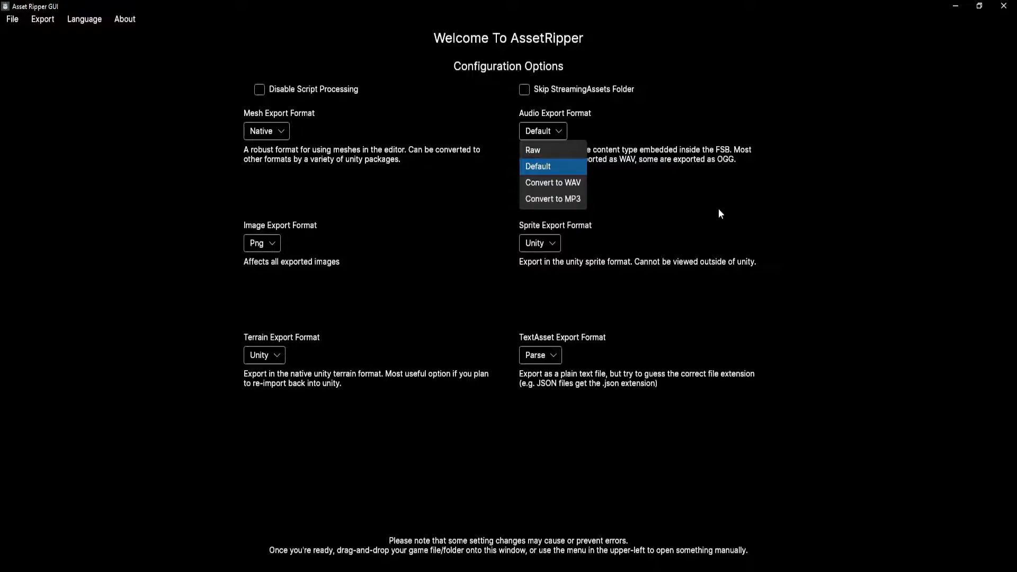
pyautogui.click(868, 190)
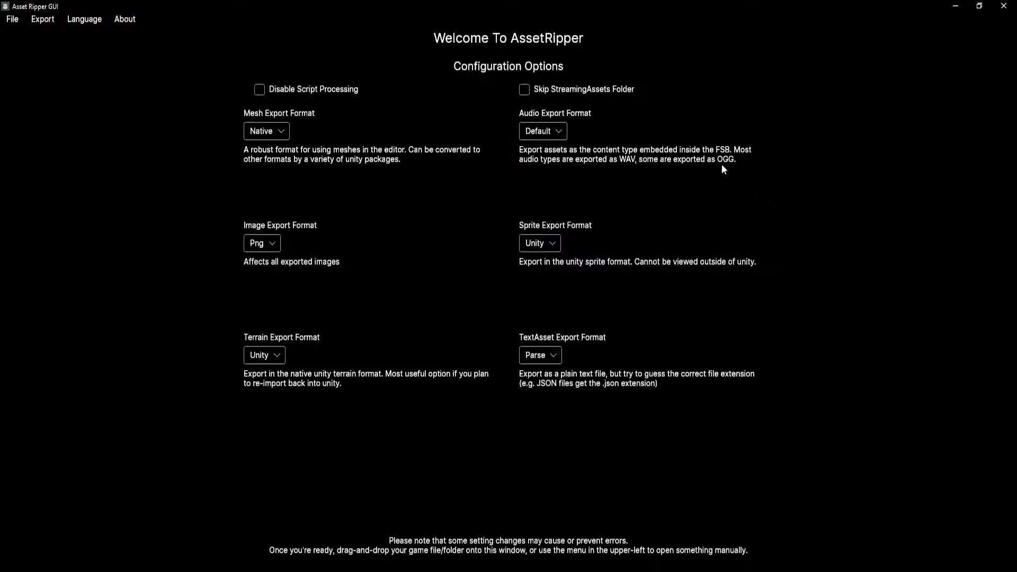
pyautogui.click(548, 131)
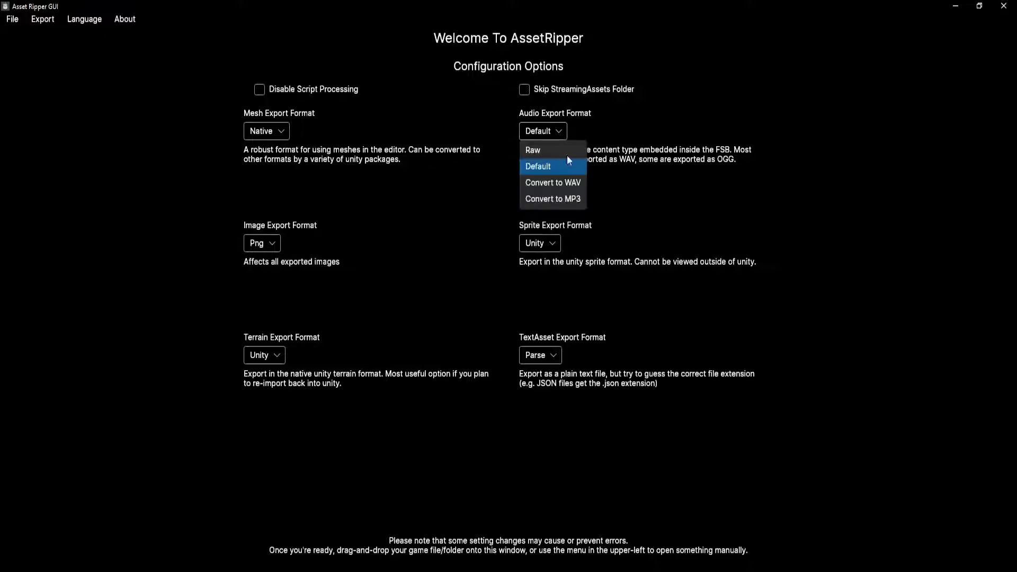
pyautogui.click(550, 130)
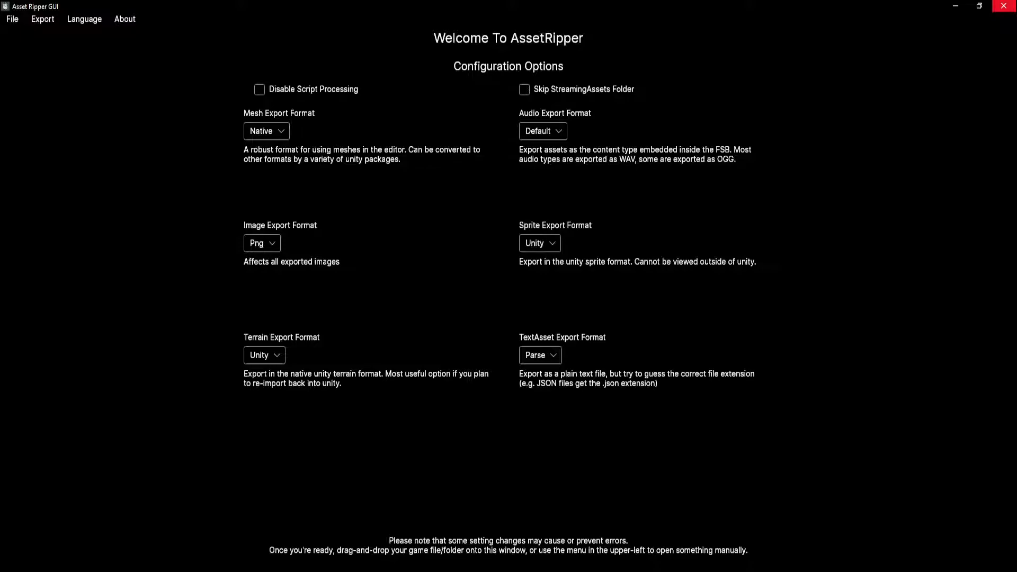
pyautogui.click(1004, 5)
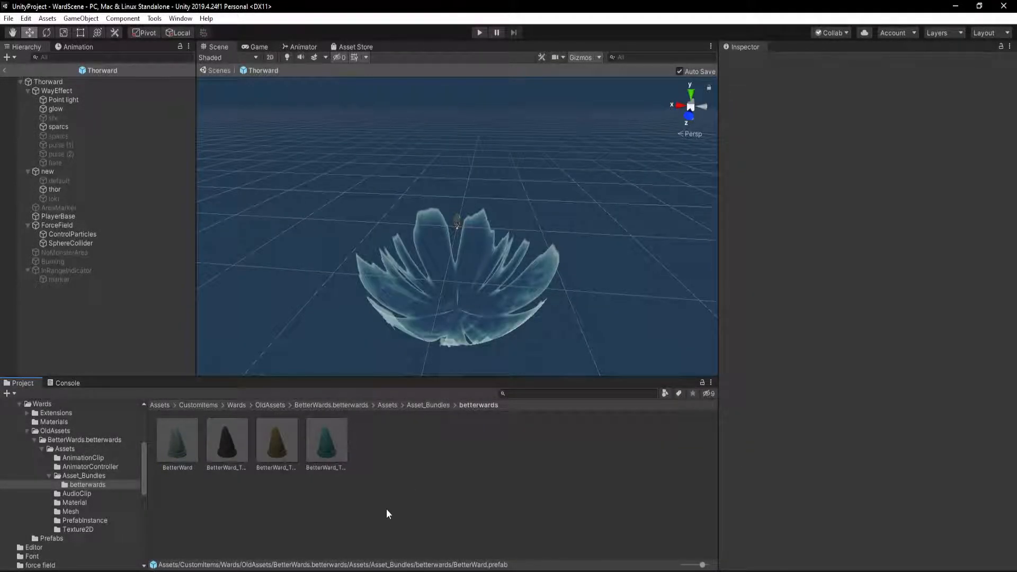
# Open the BetterWard prefab from the betterwards folder for editing
pyautogui.doubleClick(172, 450)
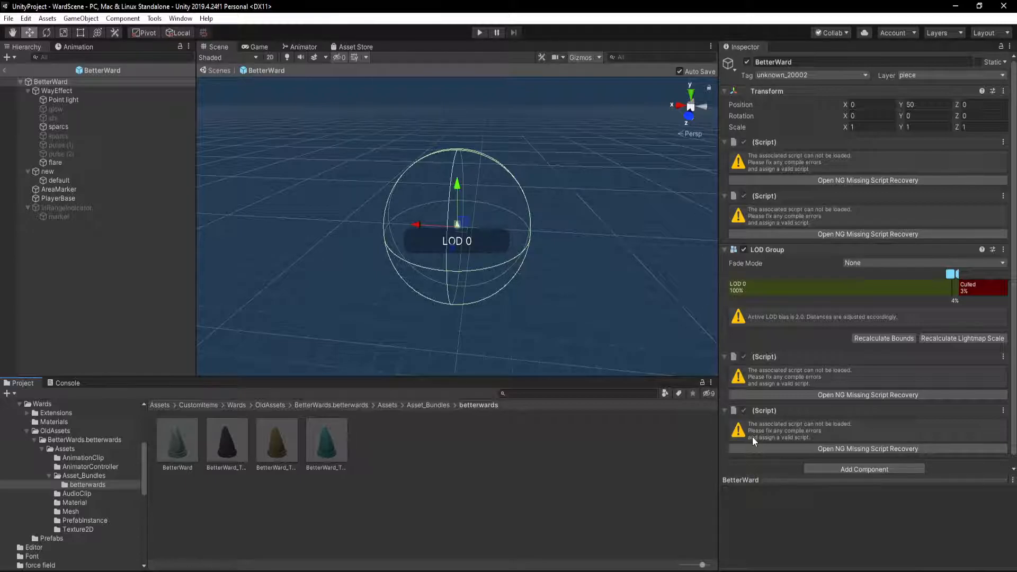
pyautogui.click(181, 19)
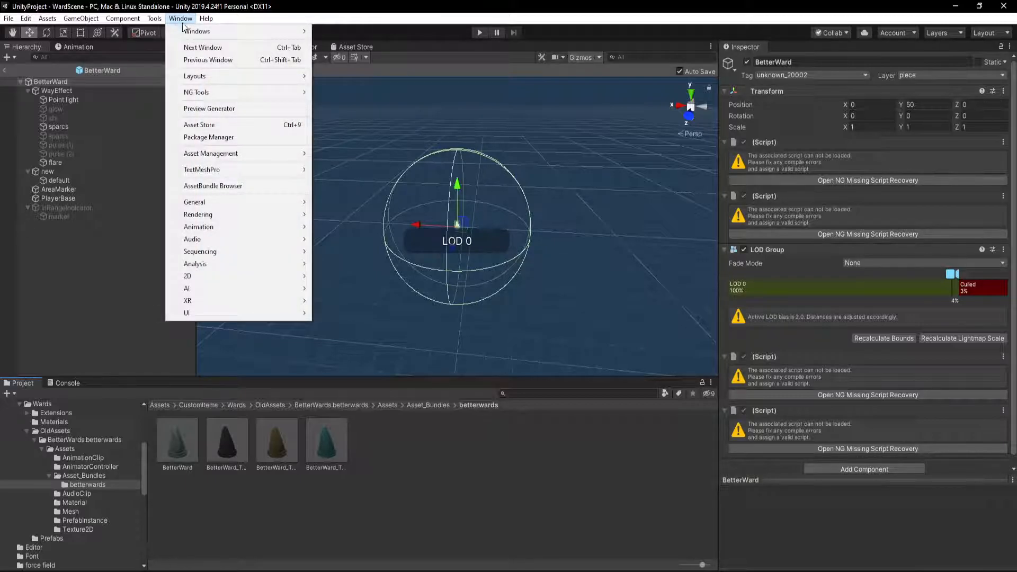
pyautogui.click(221, 140)
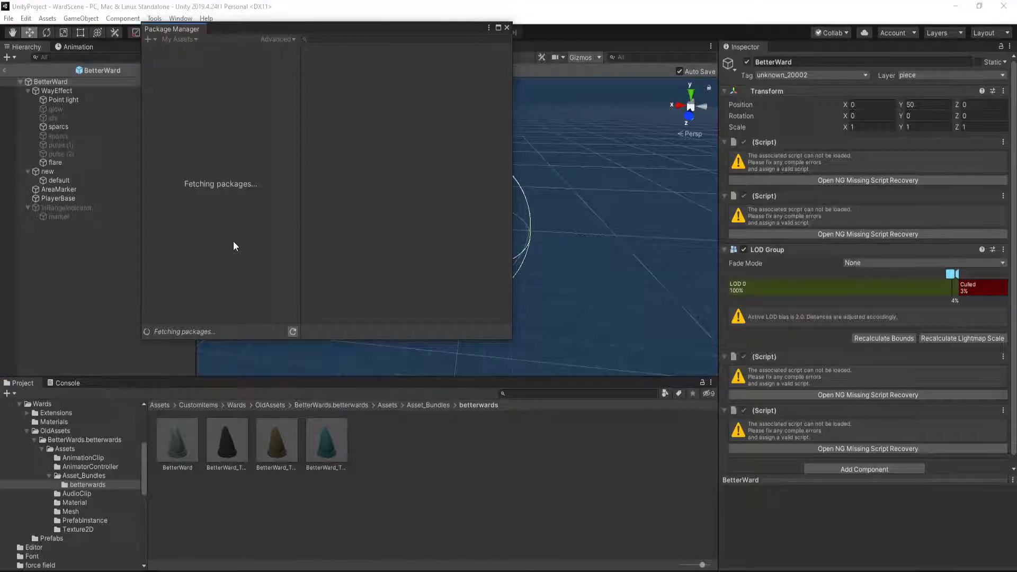
pyautogui.click(507, 27)
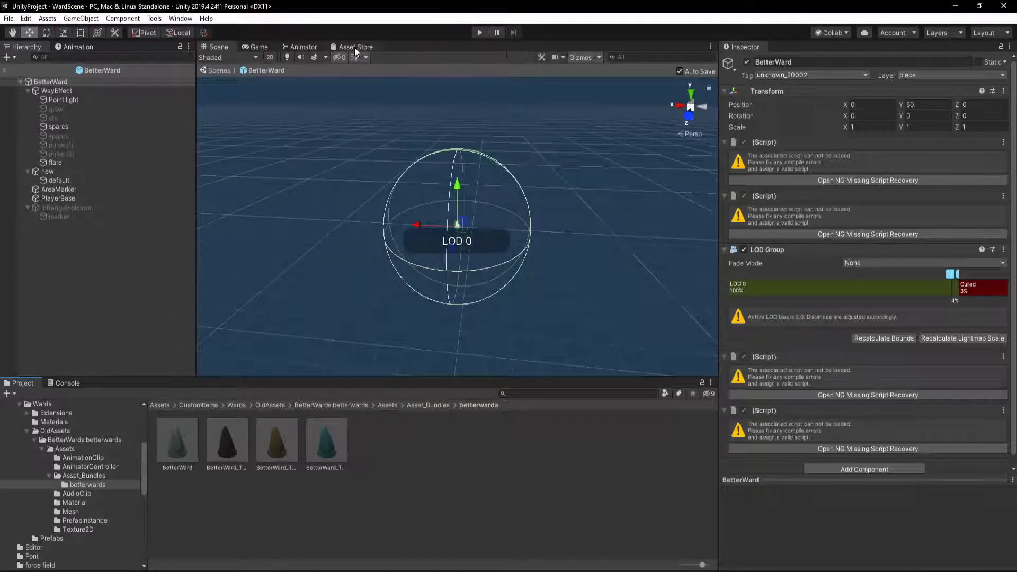
# Search the Unity Asset Store for "NG Missing", look over the NG Missing Script Recovery listing, and return to the scene view
pyautogui.click(354, 46)
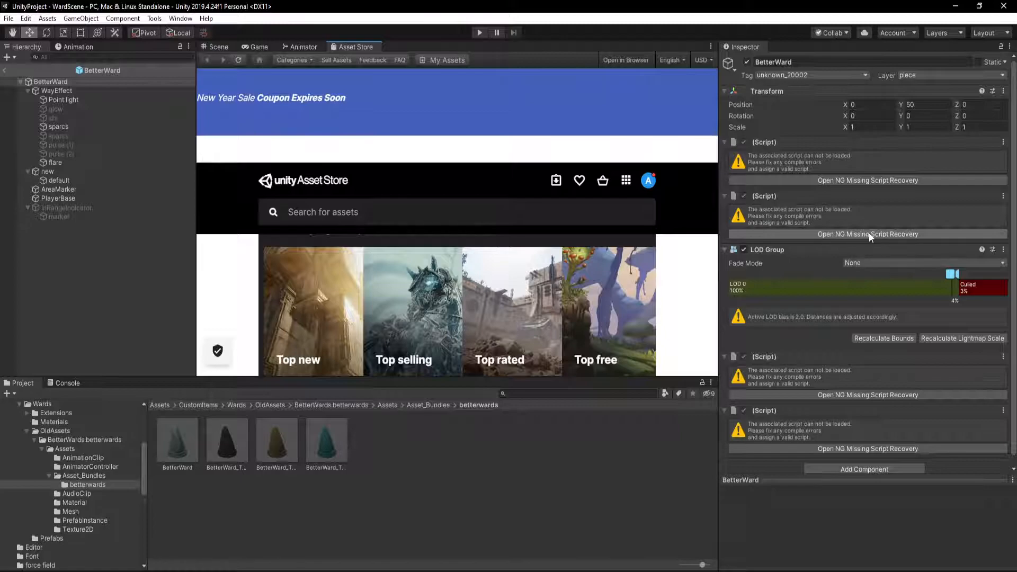
pyautogui.click(348, 215)
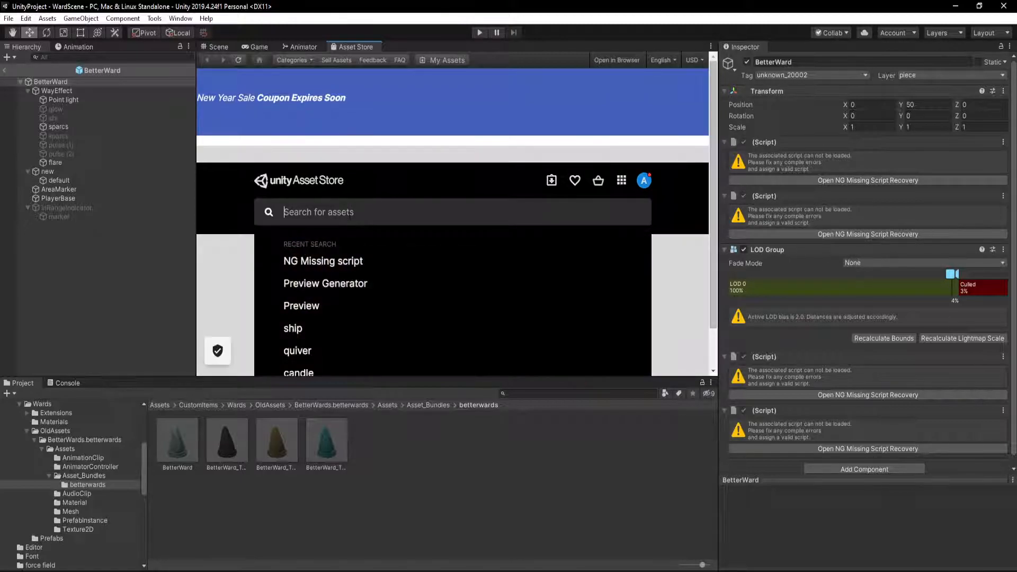
pyautogui.write('NG Missing')
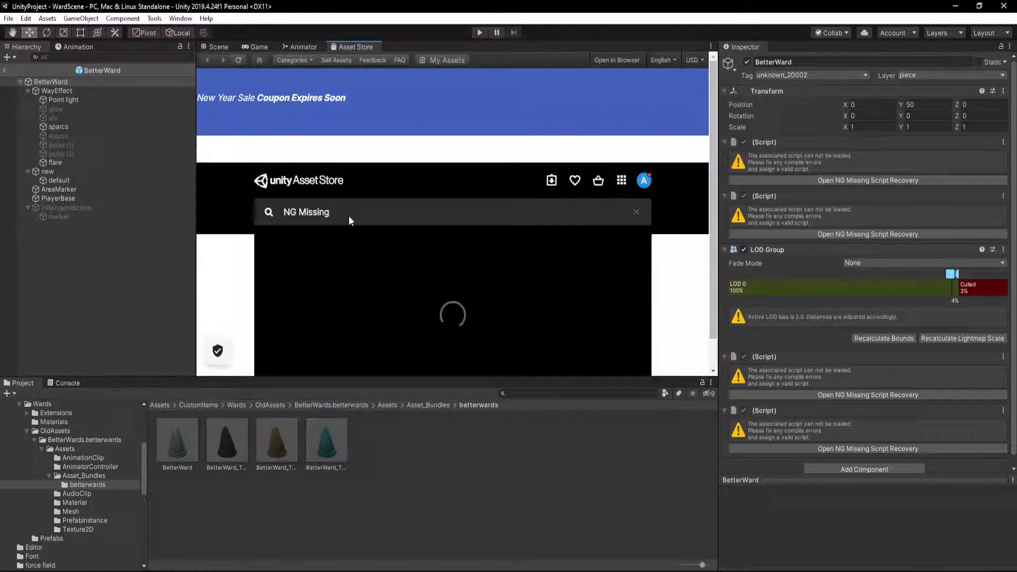
pyautogui.scroll(-3, 239, 303)
pyautogui.scroll(-10, 240, 303)
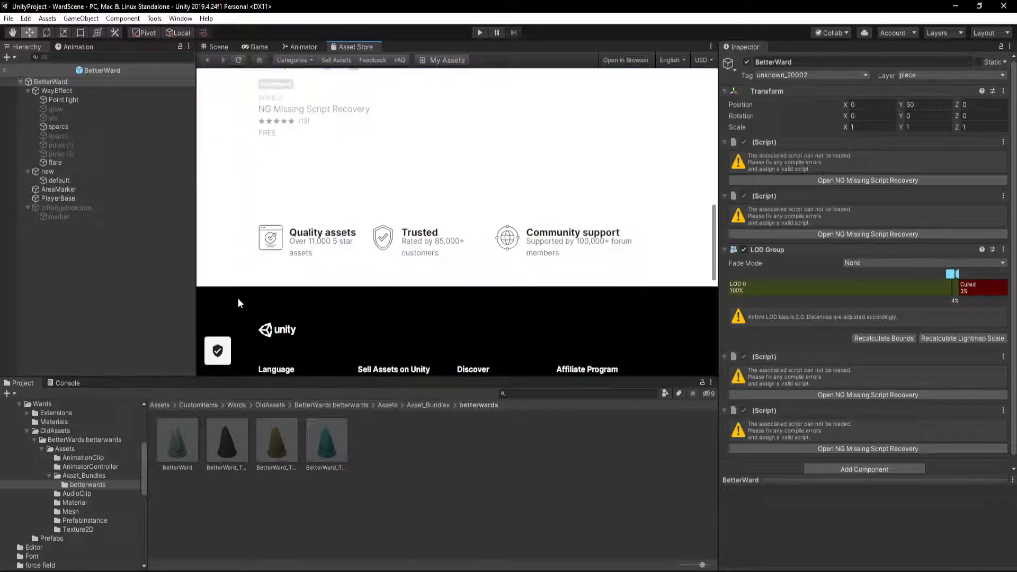
pyautogui.scroll(5, 238, 303)
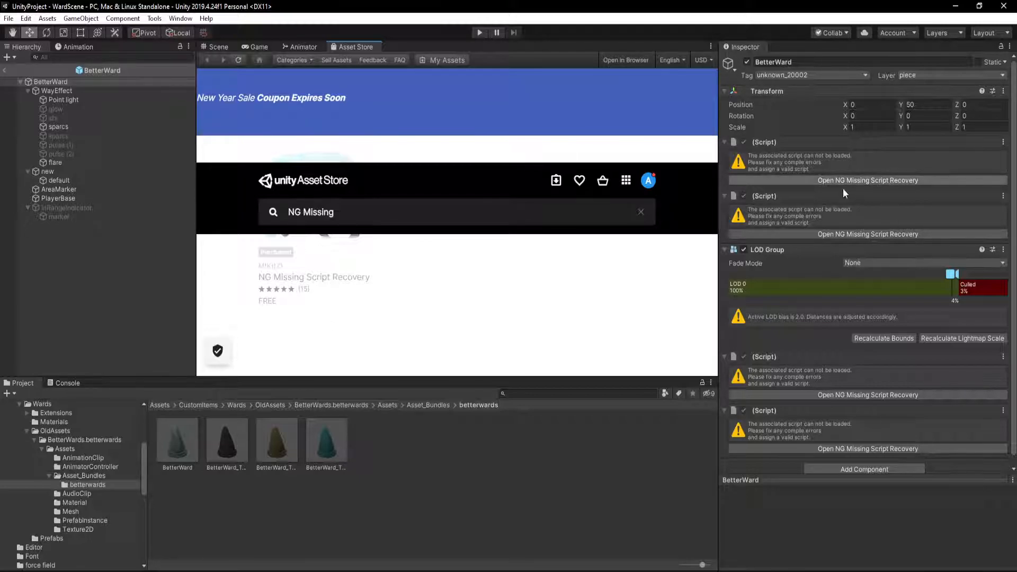
pyautogui.click(217, 46)
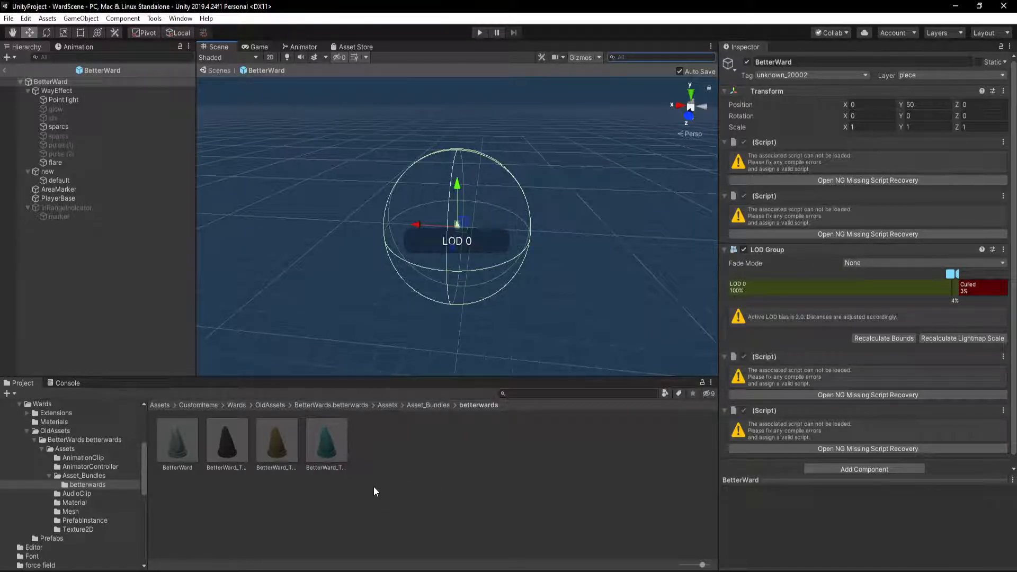
# Scan the whole project for missing scripts with NG Missing Script Recovery and review the broken prefabs list, including the BetterWards entries
pyautogui.click(840, 179)
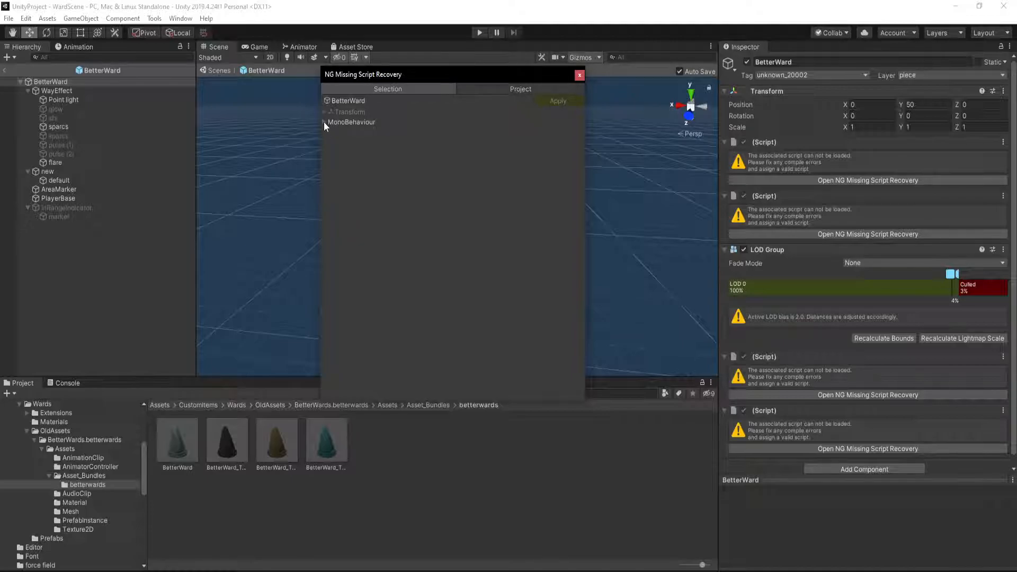
pyautogui.click(524, 89)
pyautogui.click(349, 200)
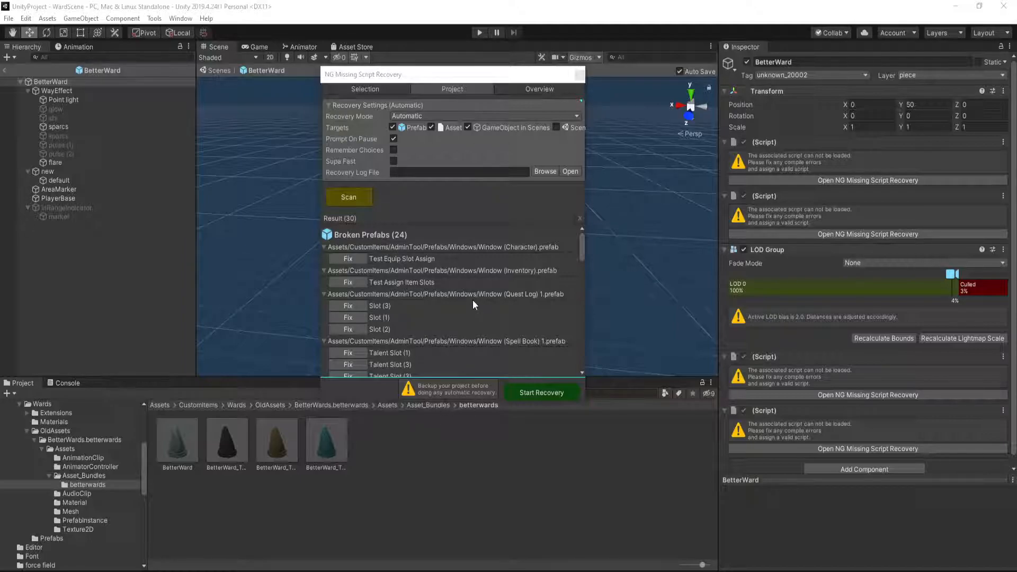
pyautogui.scroll(-5, 382, 240)
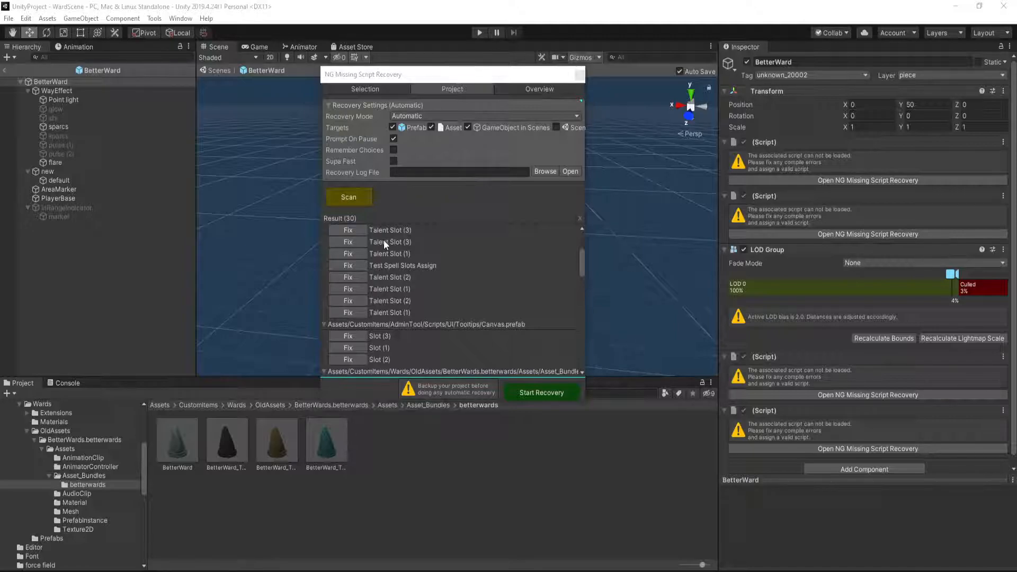
pyautogui.scroll(-5, 384, 240)
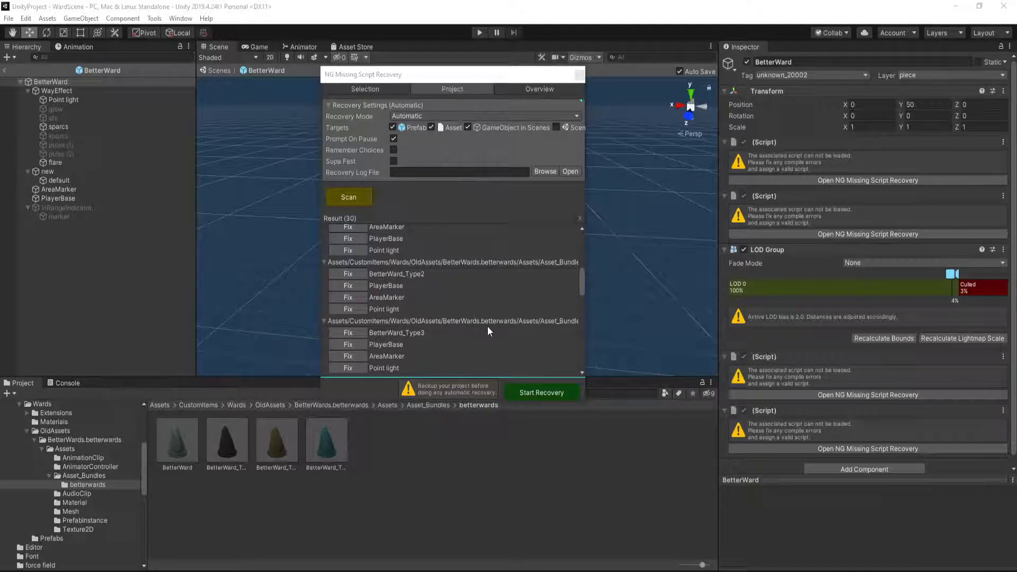
# Start the automatic script recovery, acknowledge the attention alert, and widen the recovery window to read the potential types
pyautogui.click(531, 392)
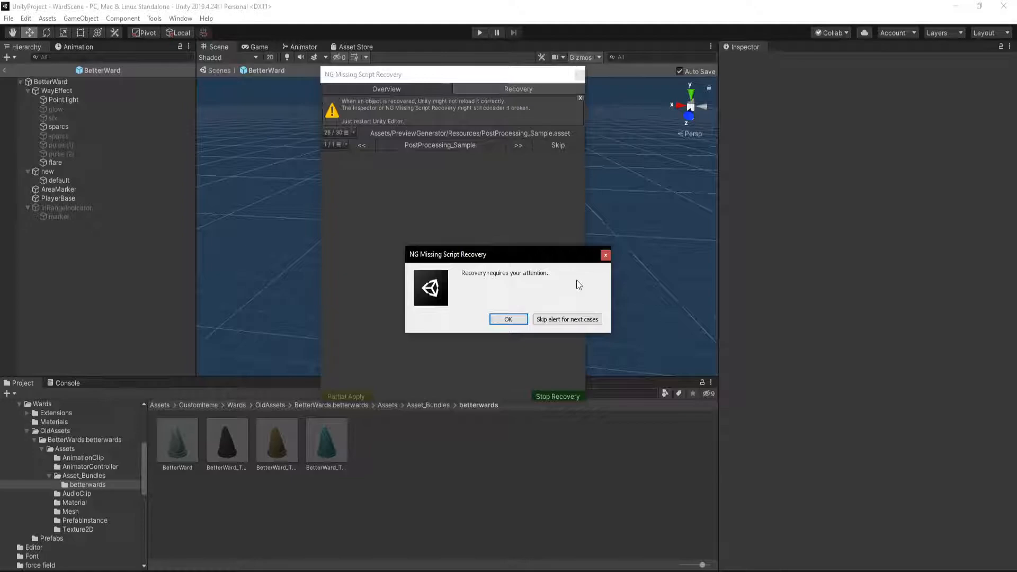
pyautogui.click(507, 319)
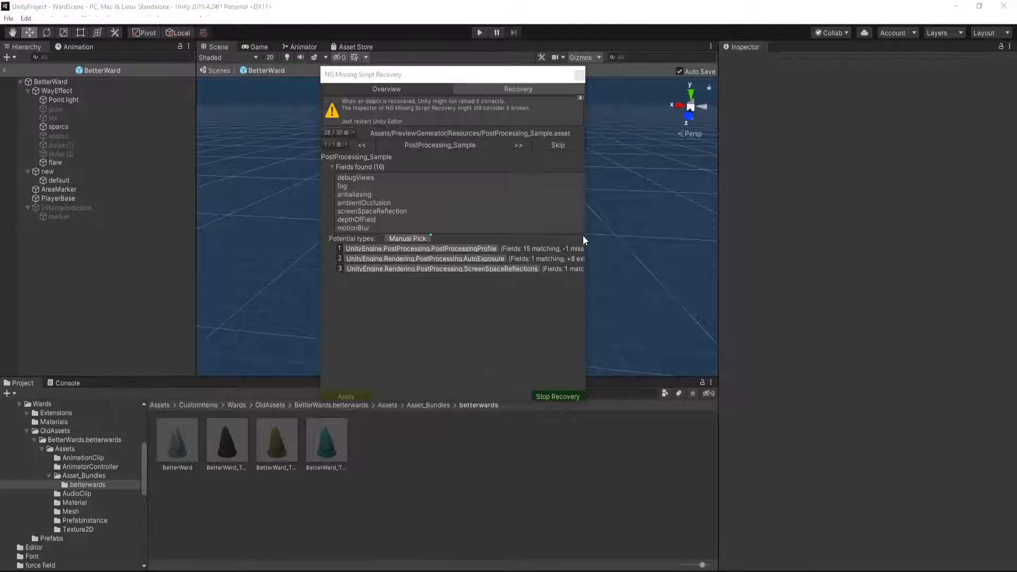
pyautogui.moveTo(585, 220); pyautogui.dragTo(690, 218)
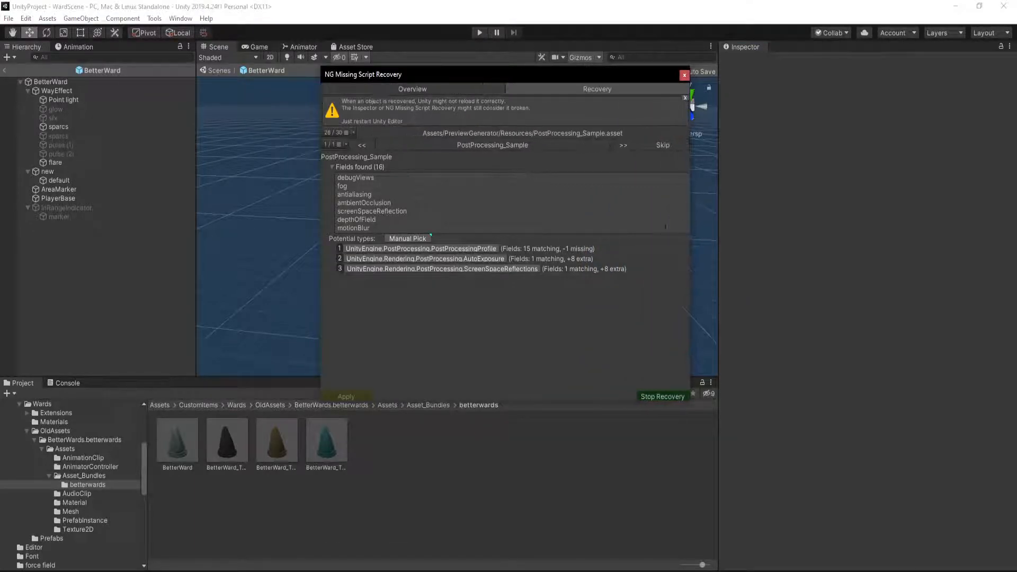
# Recover PostProcessing_Sample with the type UnityEngine.PostProcessing.PostProcessingProfile and acknowledge the alert for the next asset
pyautogui.moveTo(544, 249)
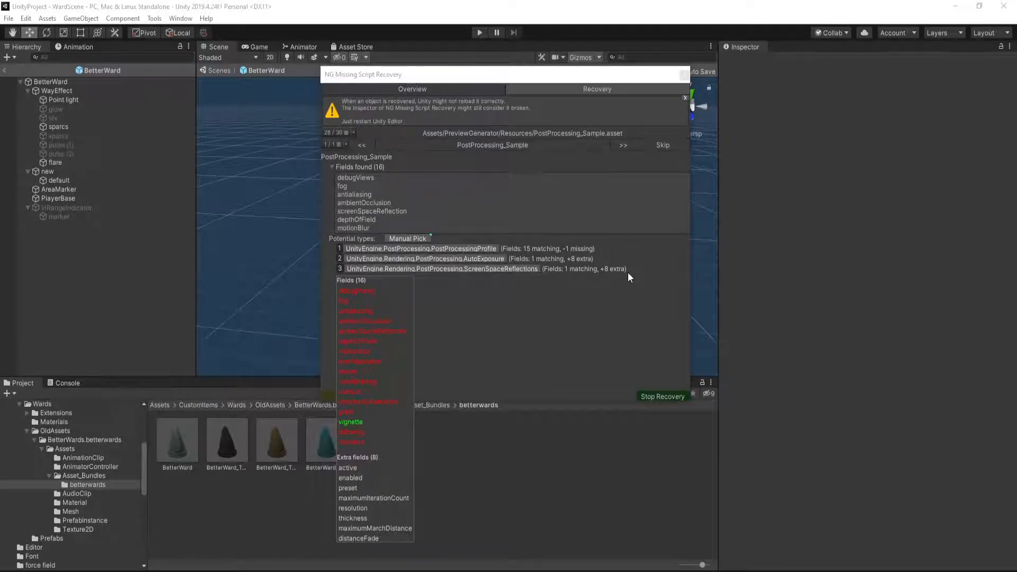
pyautogui.click(469, 248)
pyautogui.moveTo(510, 257)
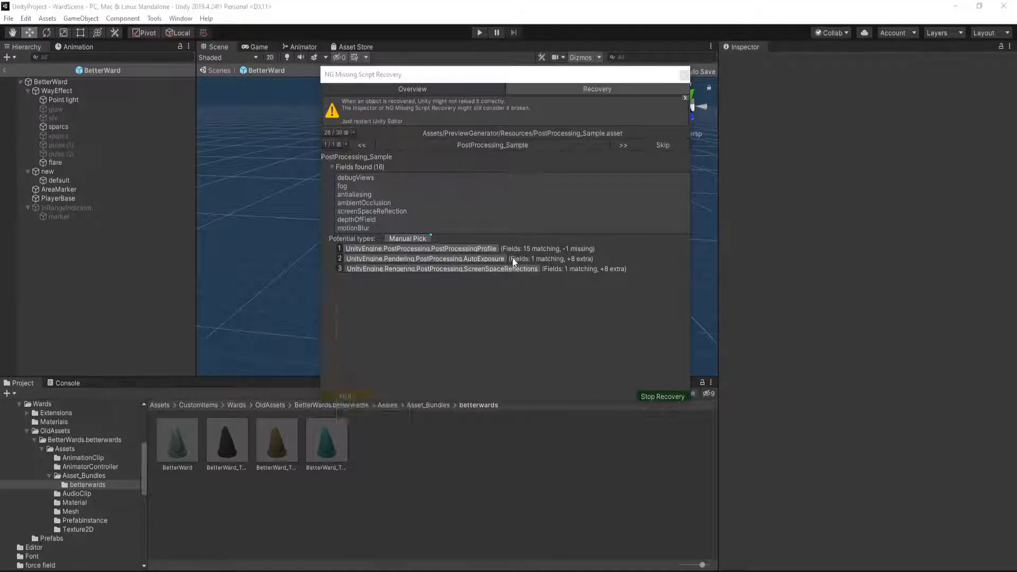
pyautogui.click(449, 249)
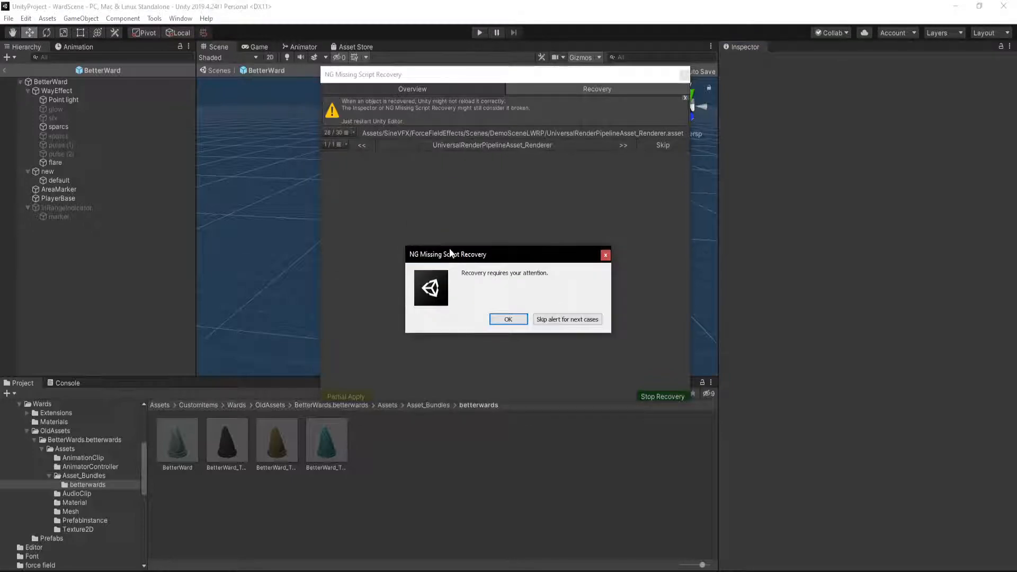
pyautogui.click(503, 321)
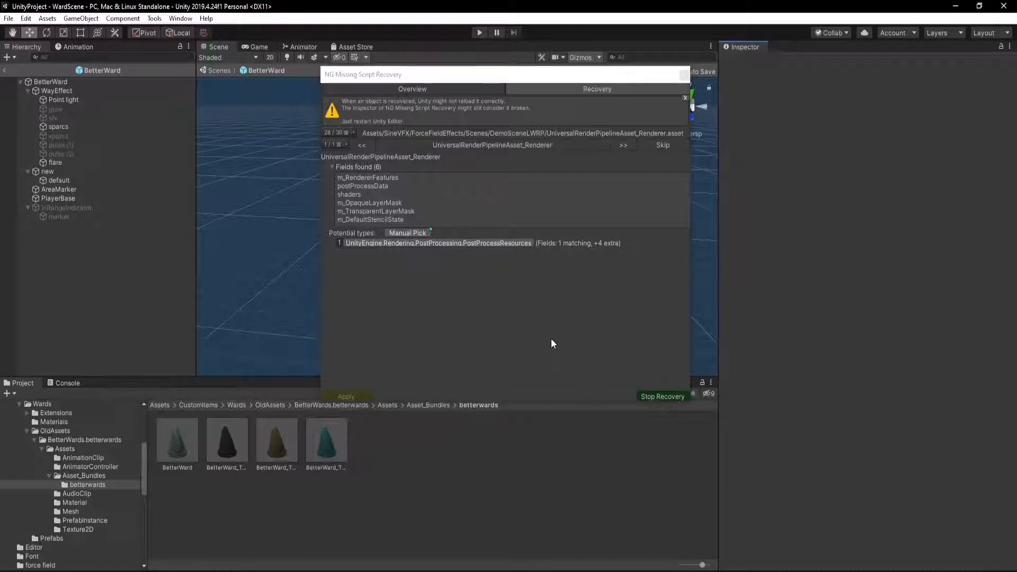
# Skip the recovery of UniversalRenderPipelineAsset_Renderer and ForwardRenderer, acknowledging the attention alert in between
pyautogui.click(661, 146)
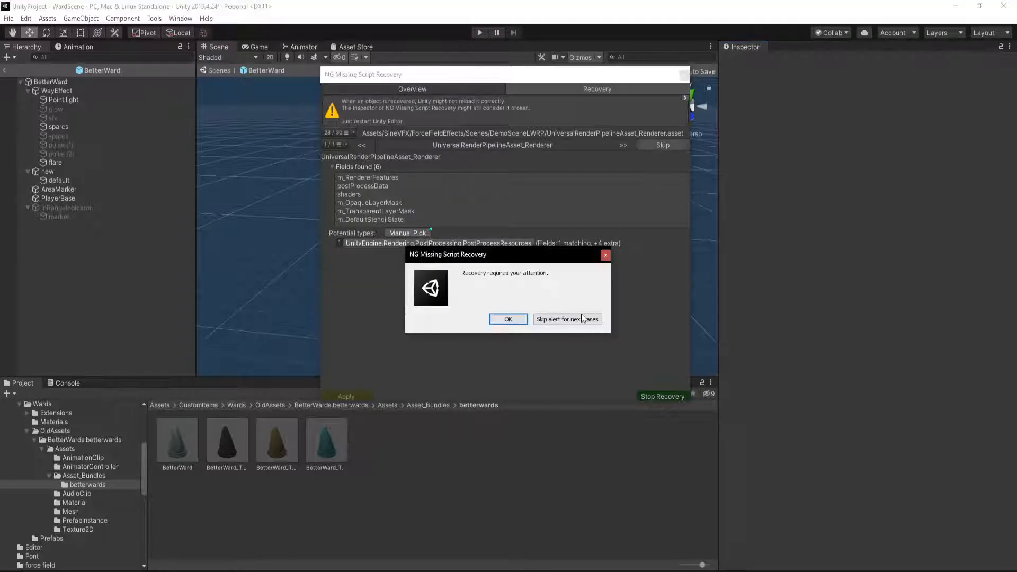
pyautogui.click(508, 320)
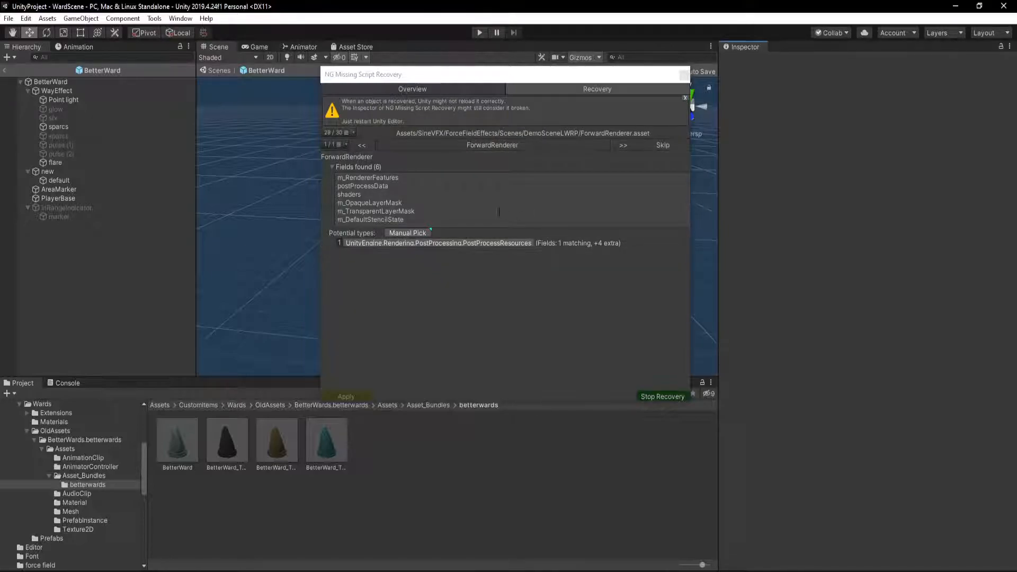
pyautogui.click(660, 145)
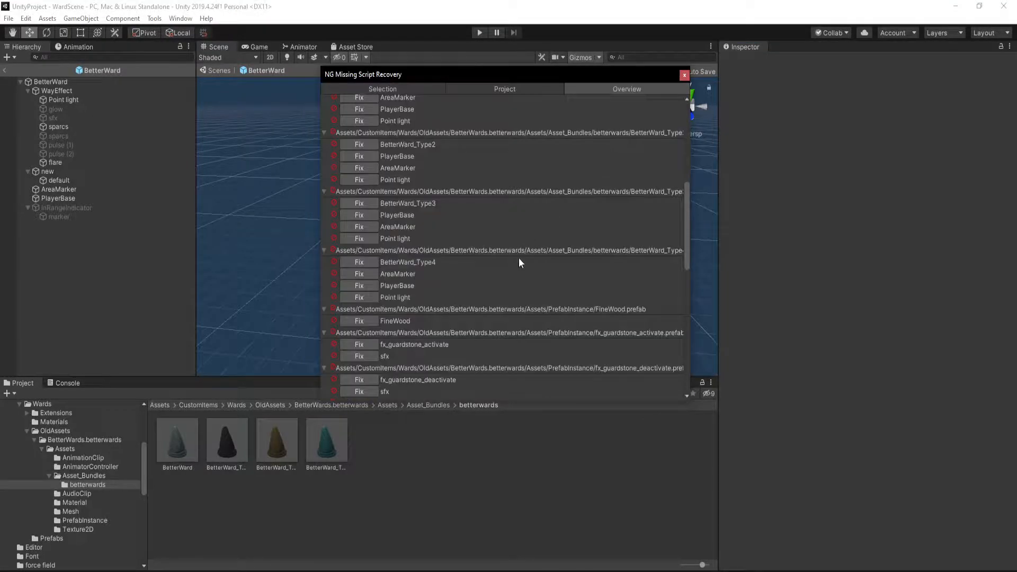
# Review the fixed and still broken prefabs and assets in the overview, check the BetterWard prefab's fix details, and close the recovery window
pyautogui.scroll(-15, 519, 257)
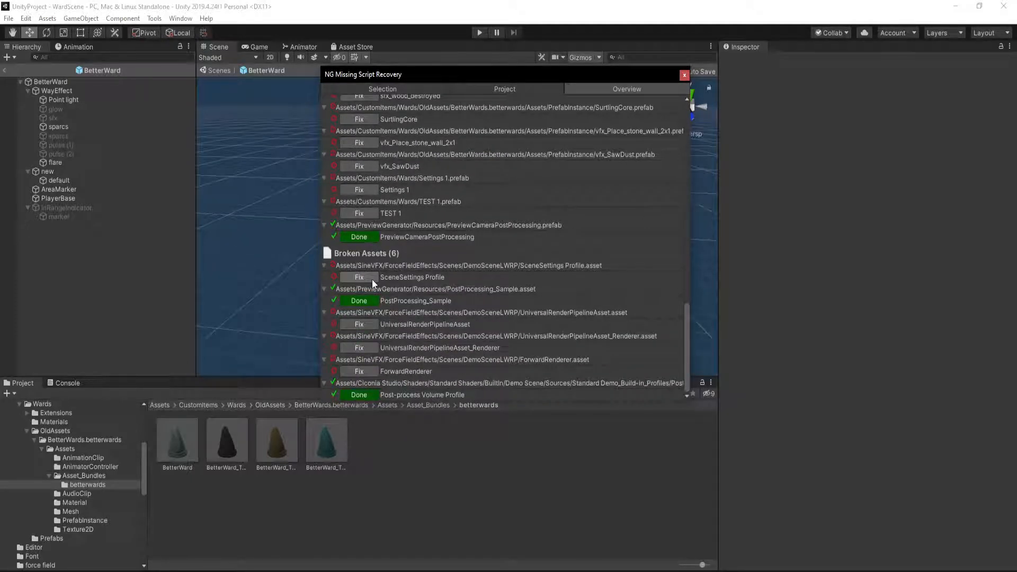
pyautogui.scroll(3, 372, 278)
pyautogui.scroll(-3, 371, 289)
pyautogui.scroll(8, 372, 347)
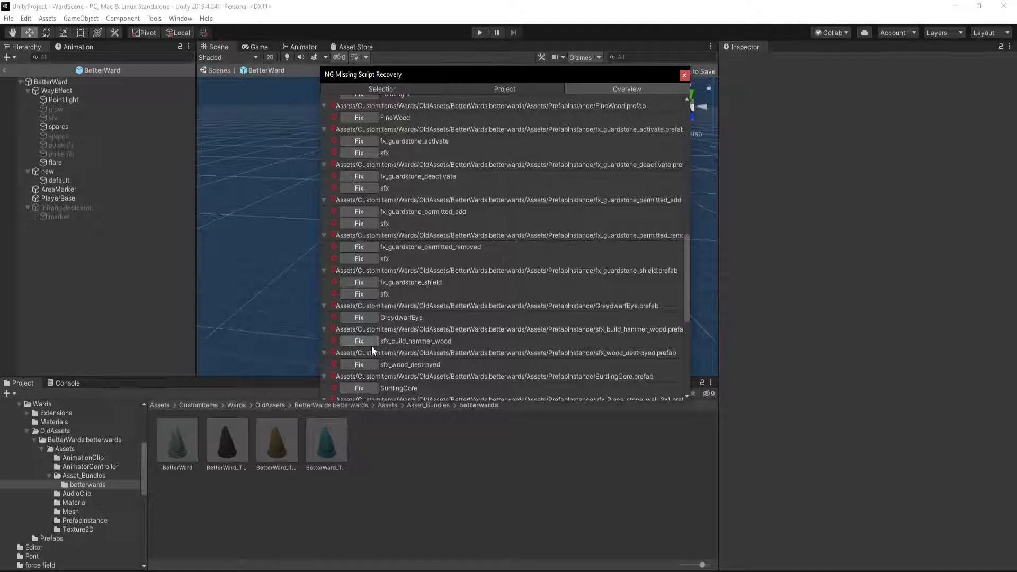
pyautogui.scroll(4, 371, 345)
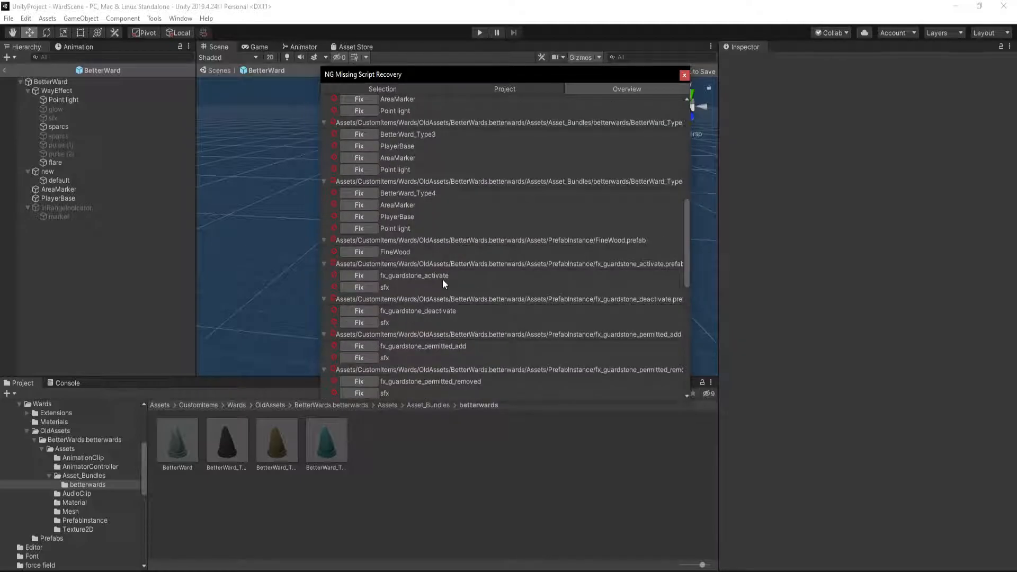
pyautogui.scroll(9, 443, 280)
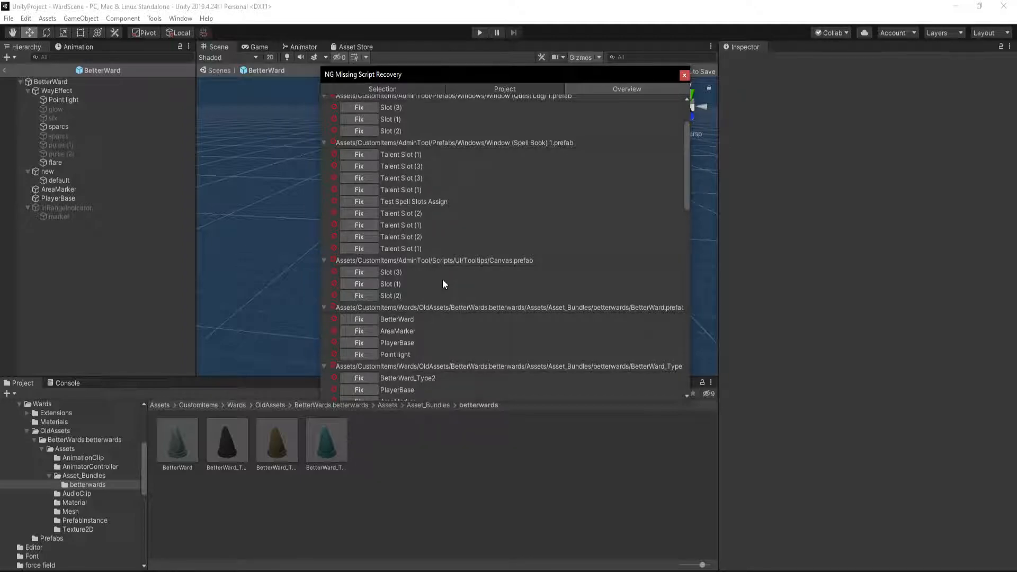
pyautogui.scroll(-2, 442, 279)
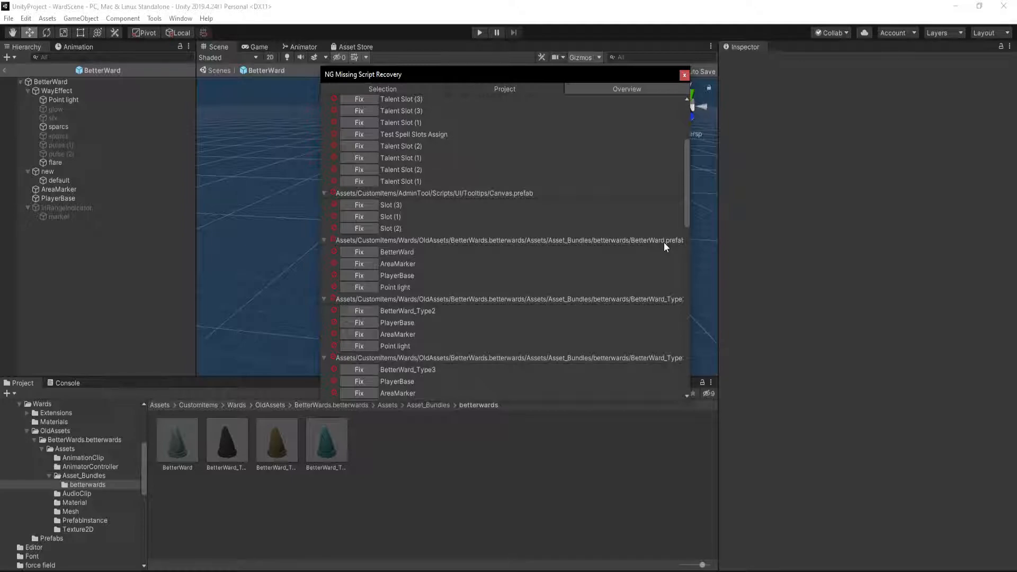
pyautogui.click(361, 252)
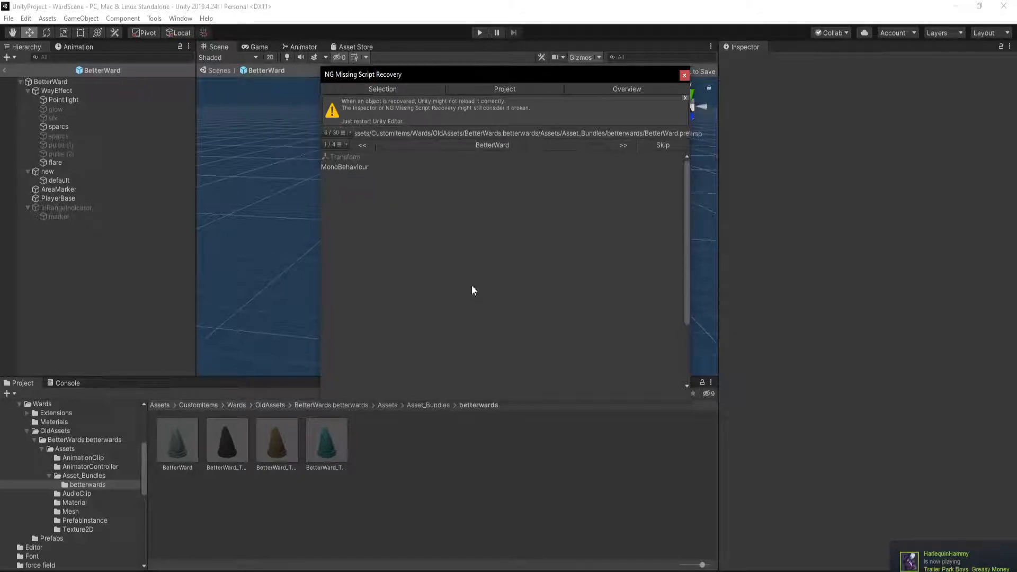
pyautogui.click(683, 75)
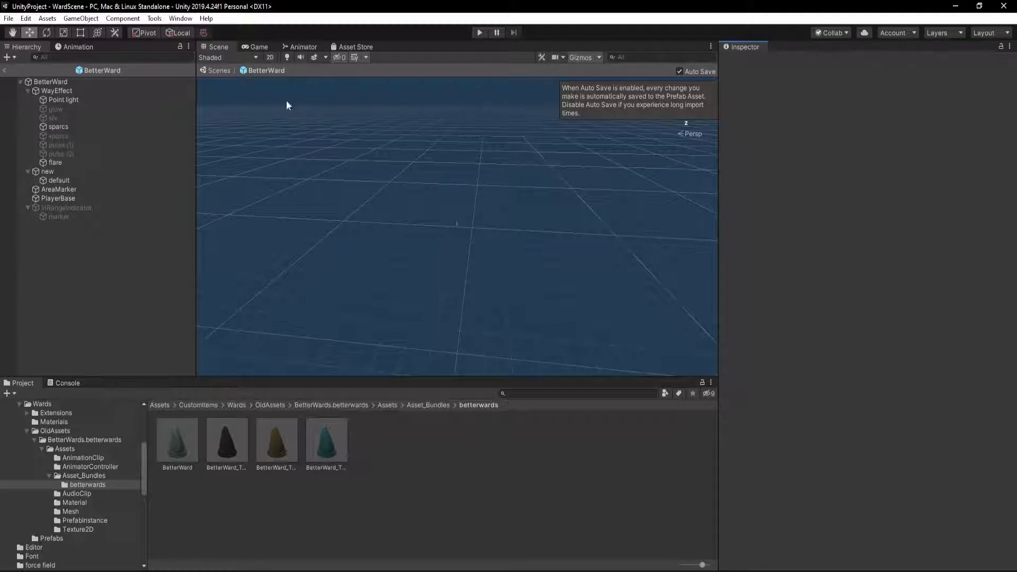
# Select the BetterWard root object, bring the ward model into close view, and turn off the scene gizmos
pyautogui.click(99, 82)
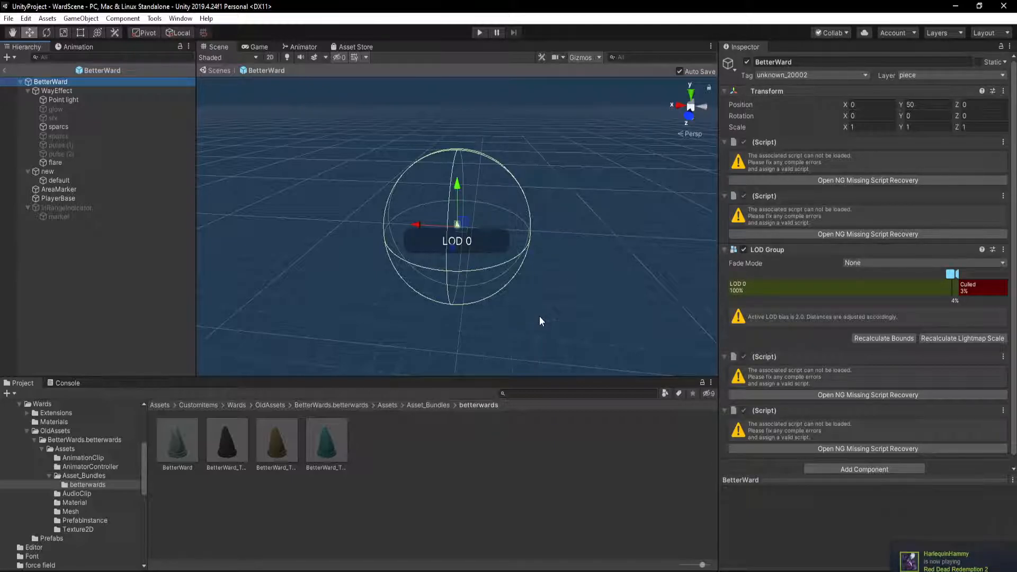
pyautogui.moveTo(517, 290); pyautogui.dragTo(492, 267, button='right')
pyautogui.press('w')
pyautogui.moveTo(417, 231)
pyautogui.mouseDown(button='right')
pyautogui.moveTo(352, 279)
pyautogui.moveTo(345, 265)
pyautogui.mouseUp(button='right')
pyautogui.click(402, 180)
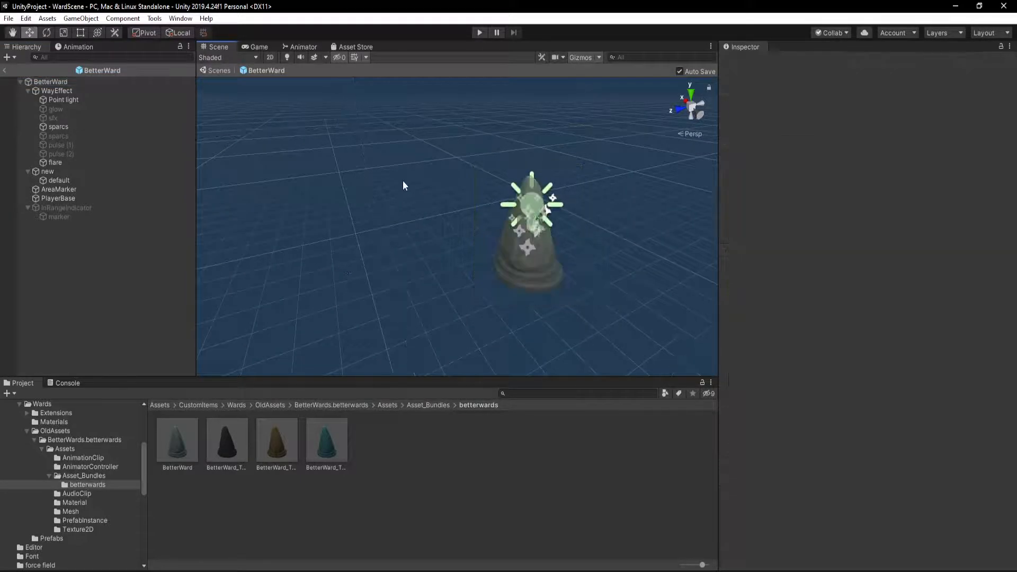
pyautogui.press('w')
pyautogui.press('d')
pyautogui.moveTo(444, 246); pyautogui.dragTo(496, 196, button='right')
pyautogui.press('s')
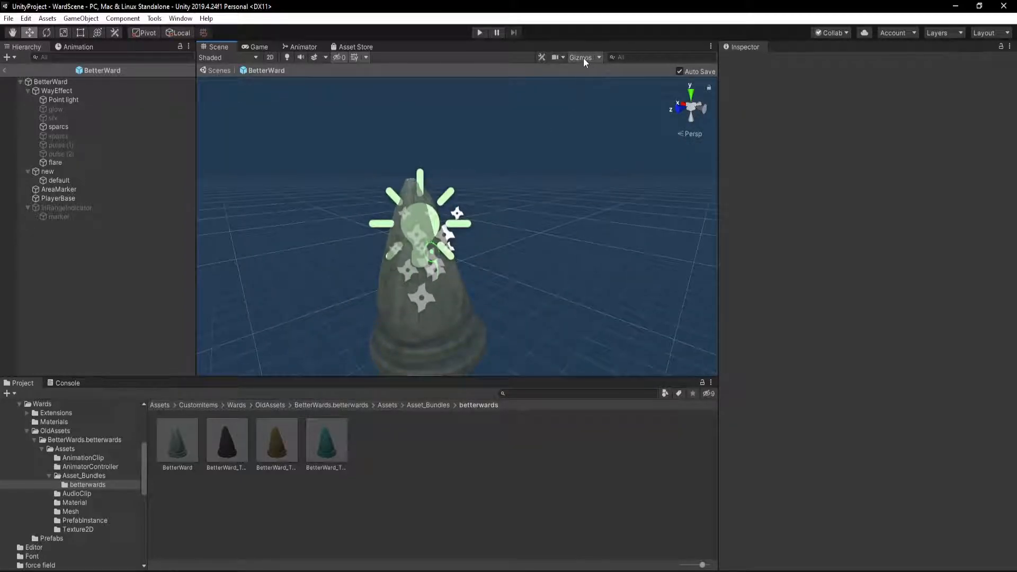
pyautogui.click(582, 57)
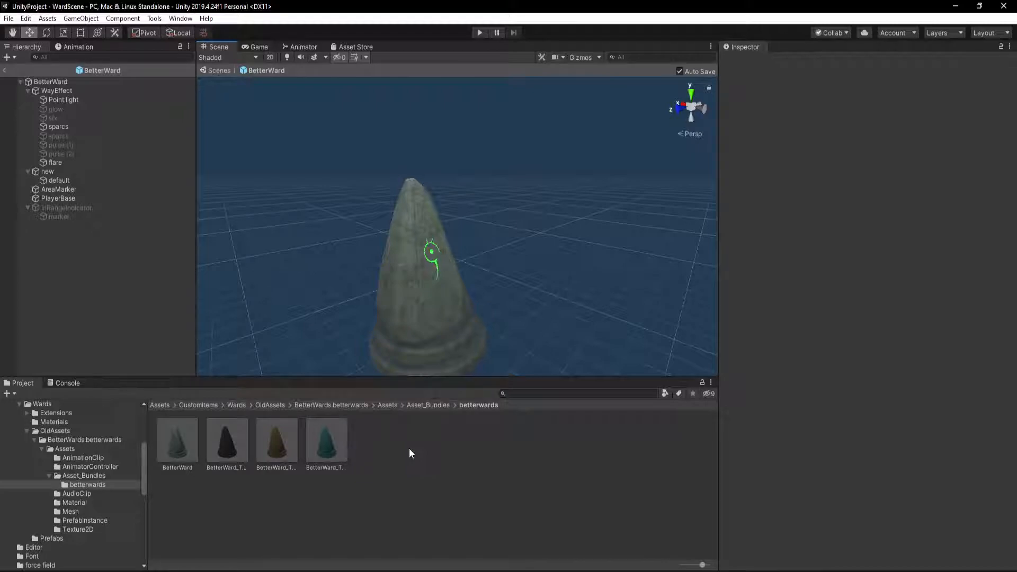
# Check NG Missing Script Recovery for each of the four missing scripts on the BetterWard root, closing the window each time
pyautogui.click(101, 82)
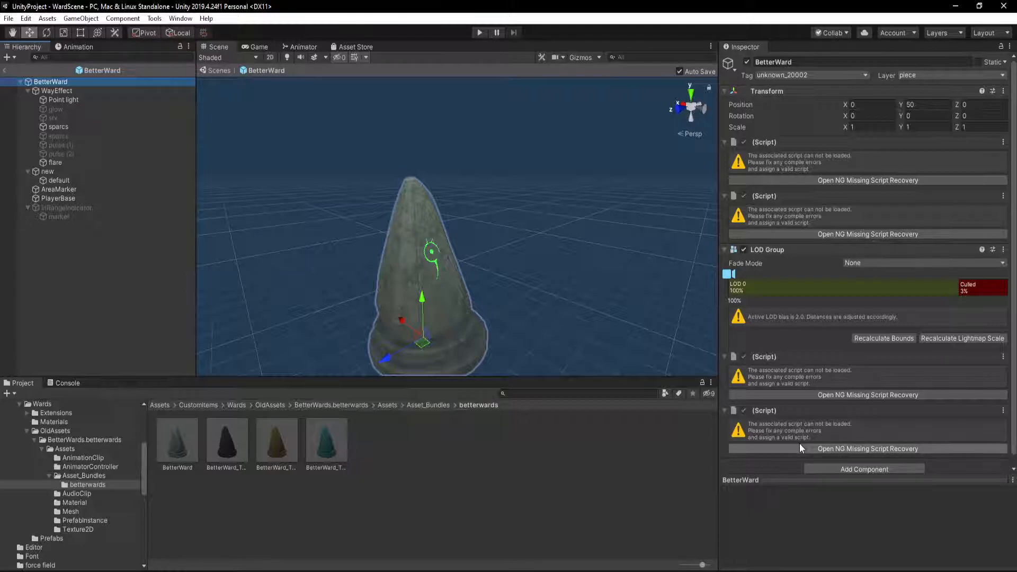
pyautogui.click(853, 180)
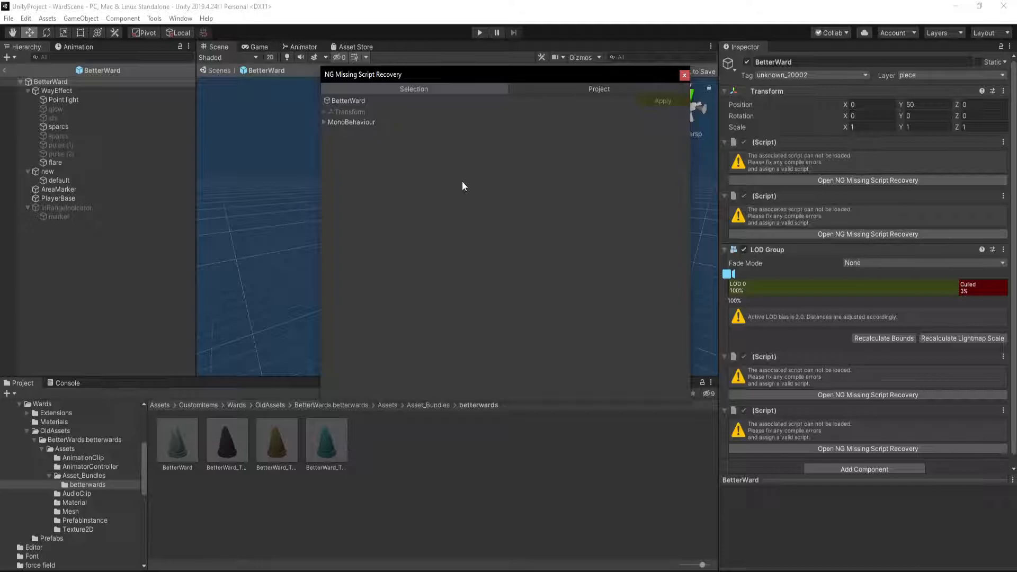
pyautogui.click(683, 75)
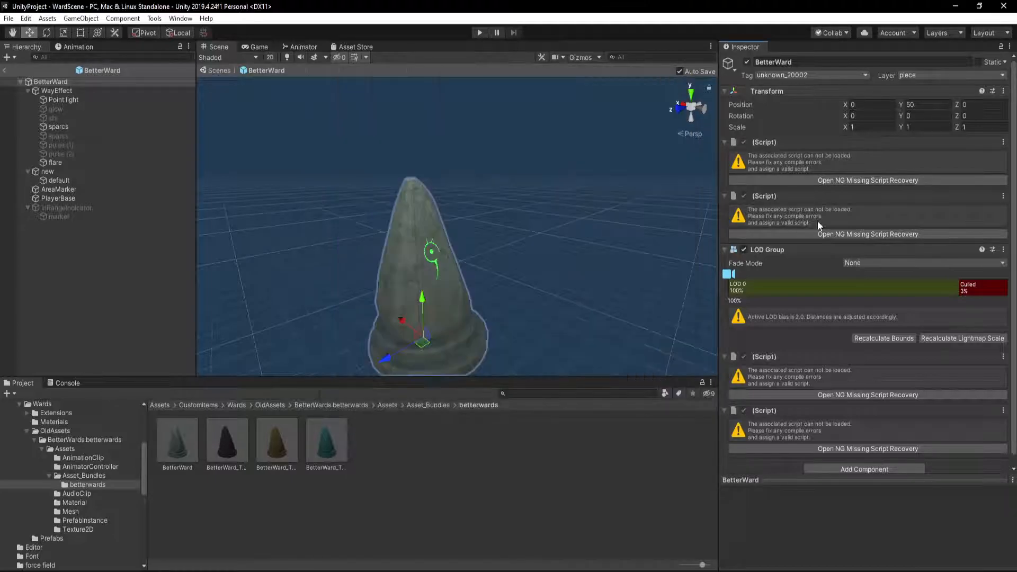
pyautogui.click(832, 233)
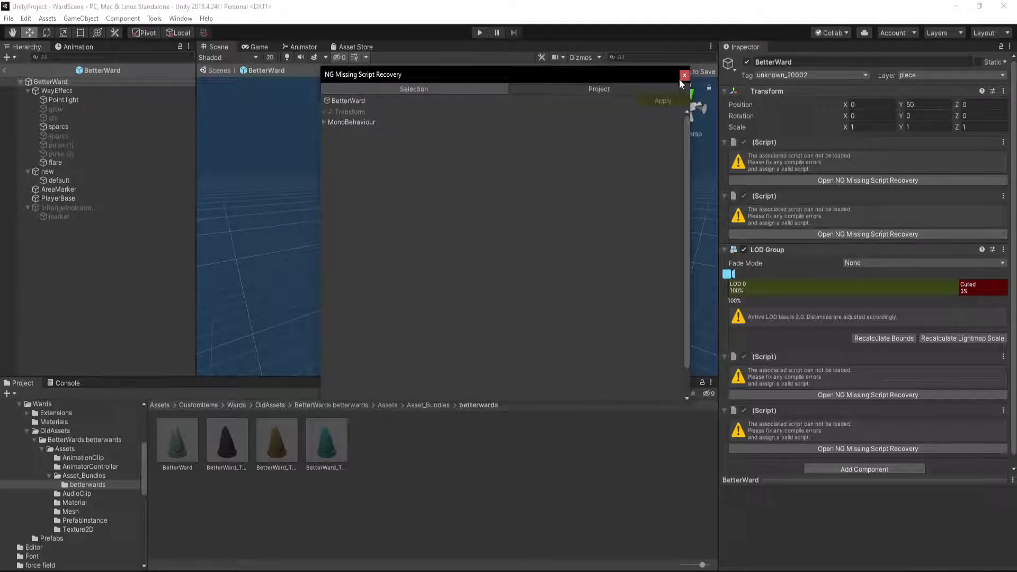
pyautogui.click(684, 76)
pyautogui.click(851, 395)
pyautogui.click(684, 75)
pyautogui.click(862, 448)
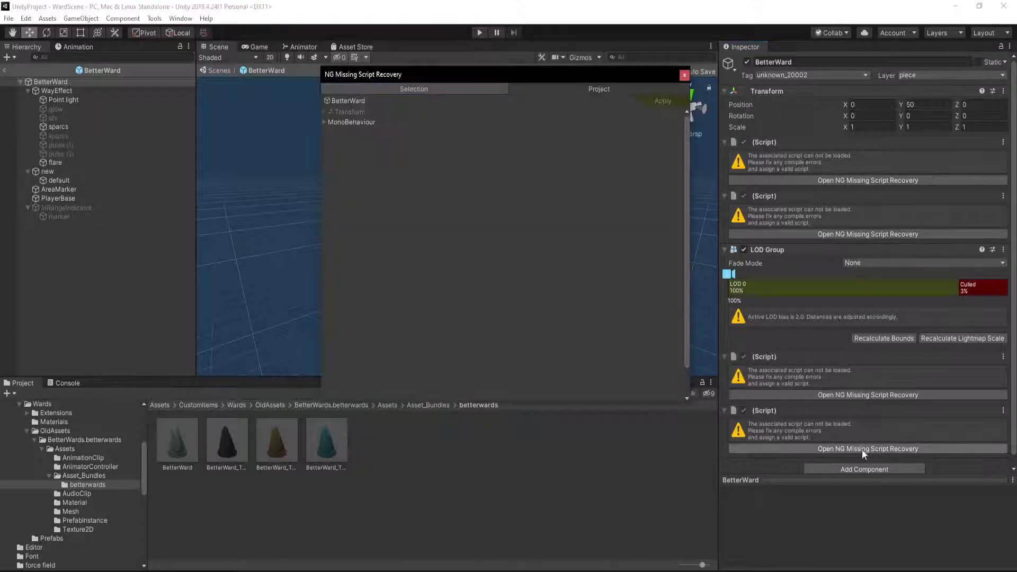
pyautogui.click(684, 75)
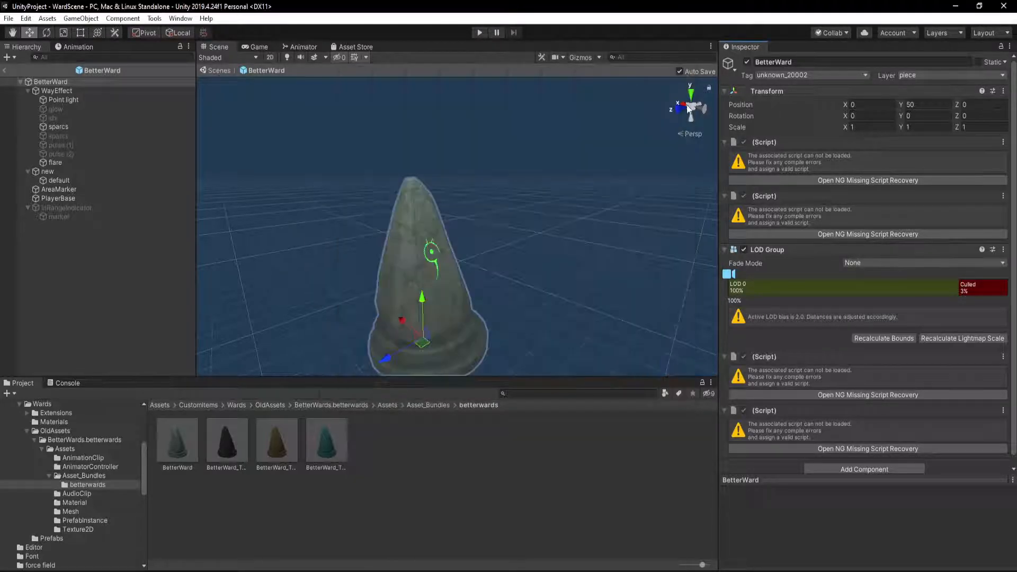
# Search the project for "guard_stone", open that prefab, and collapse its components to see which scripts the original ward uses
pyautogui.click(558, 393)
pyautogui.write('guard_')
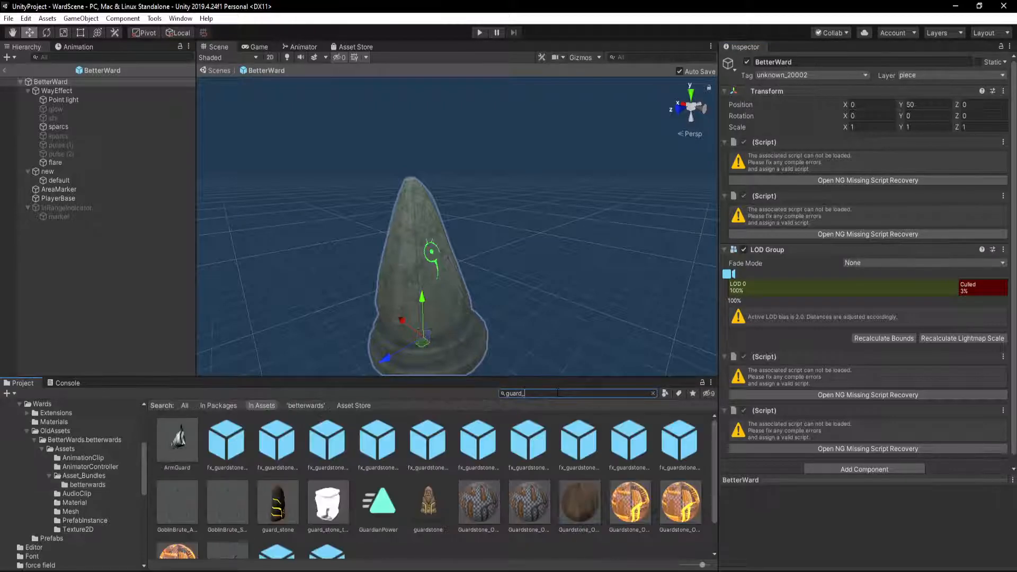
pyautogui.write('stone')
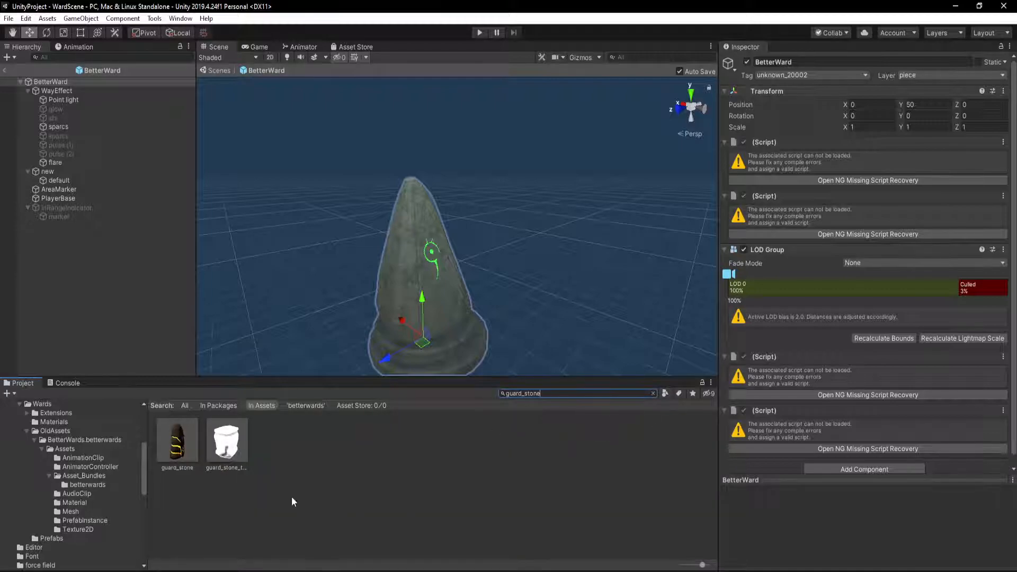
pyautogui.doubleClick(175, 443)
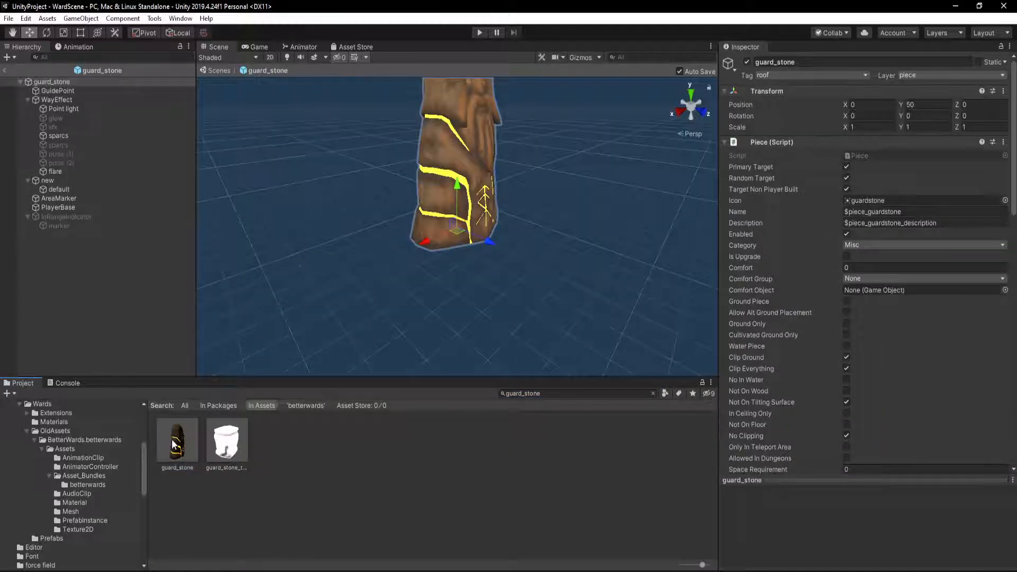
pyautogui.click(724, 142)
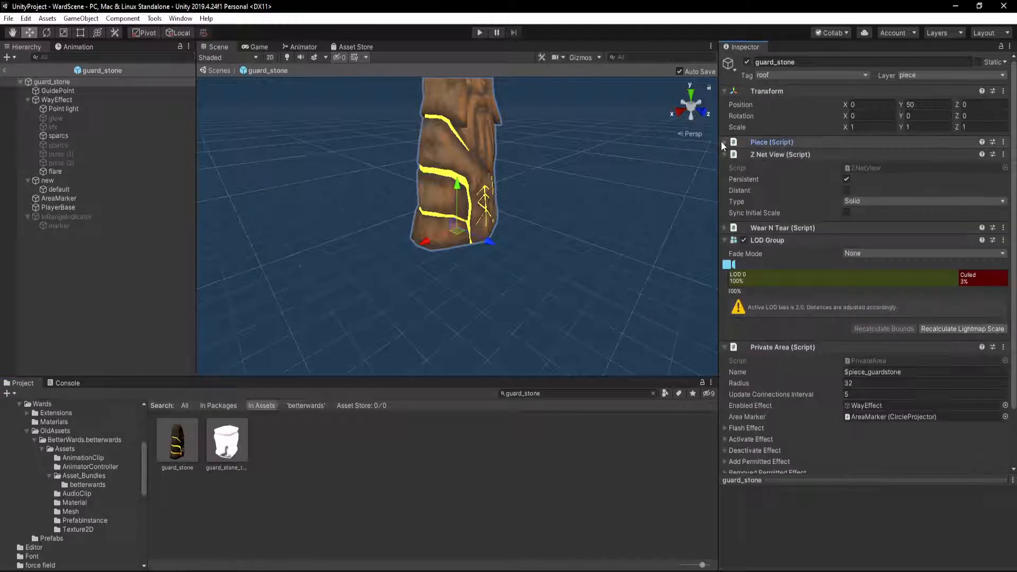
pyautogui.click(725, 155)
pyautogui.click(726, 180)
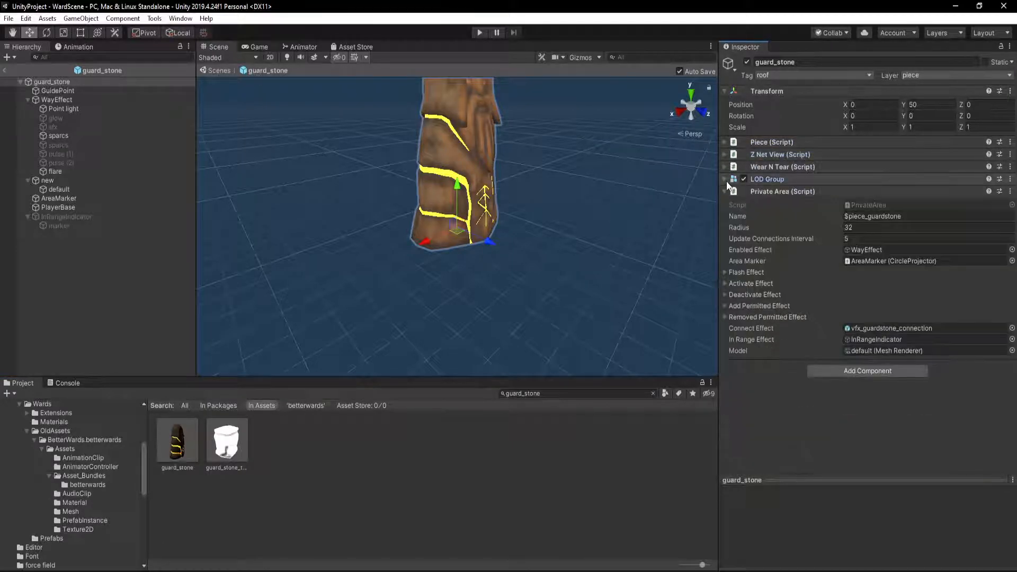
pyautogui.click(725, 191)
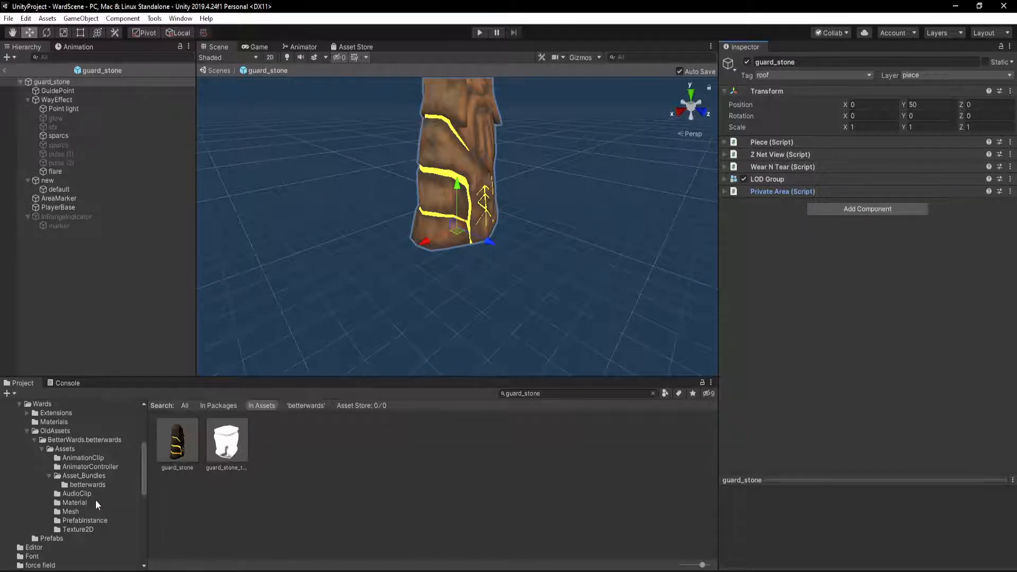
# Reopen the BetterWard prefab from the betterwards folder and add a Piece component to its root
pyautogui.click(83, 485)
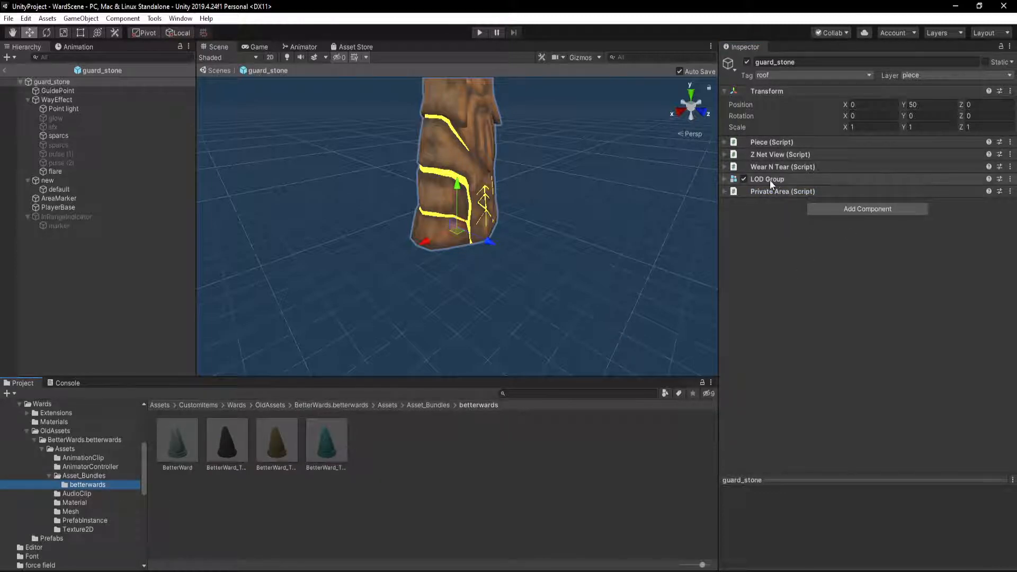
pyautogui.doubleClick(178, 447)
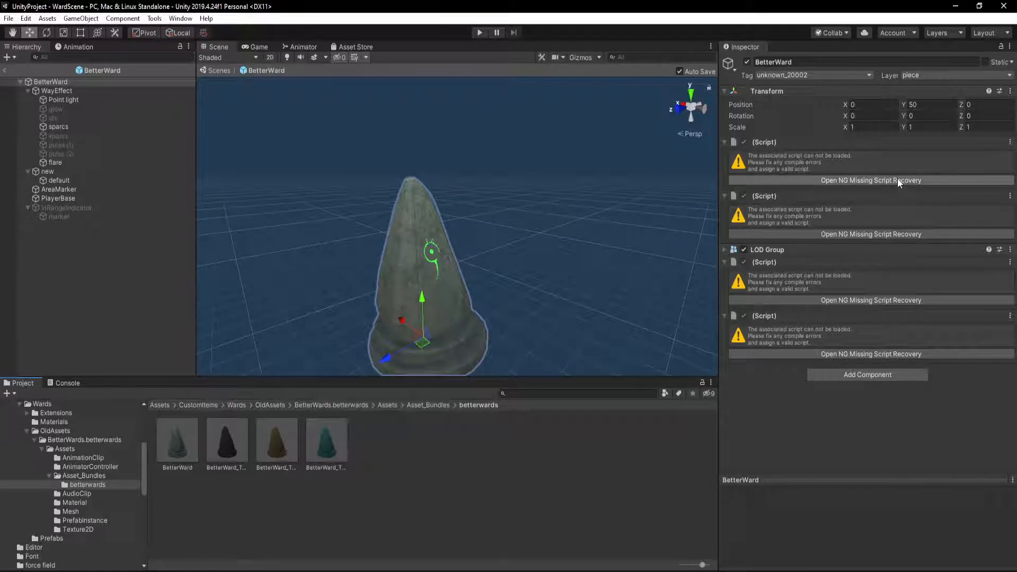
pyautogui.click(870, 373)
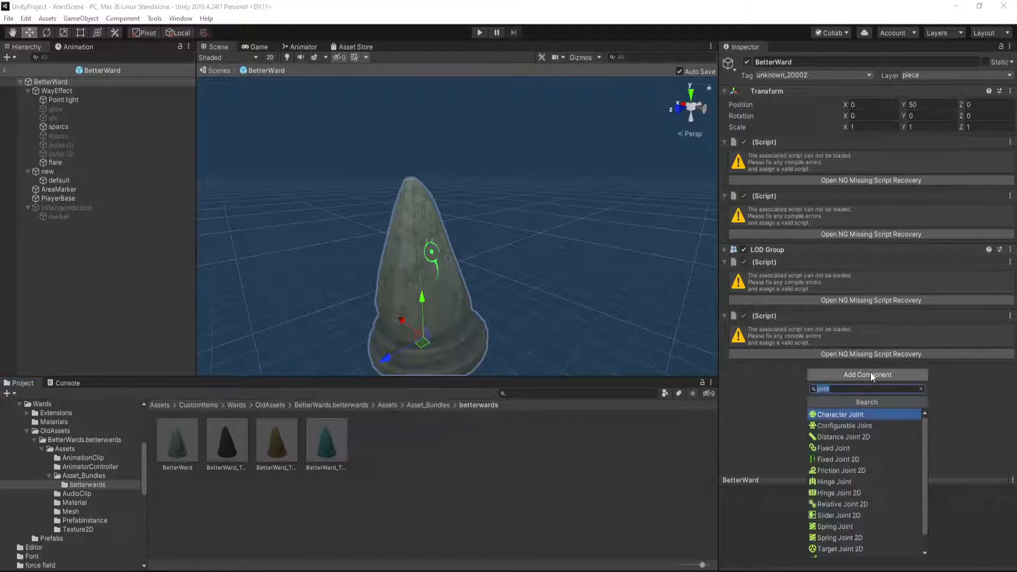
pyautogui.write('piece')
pyautogui.press('Return')
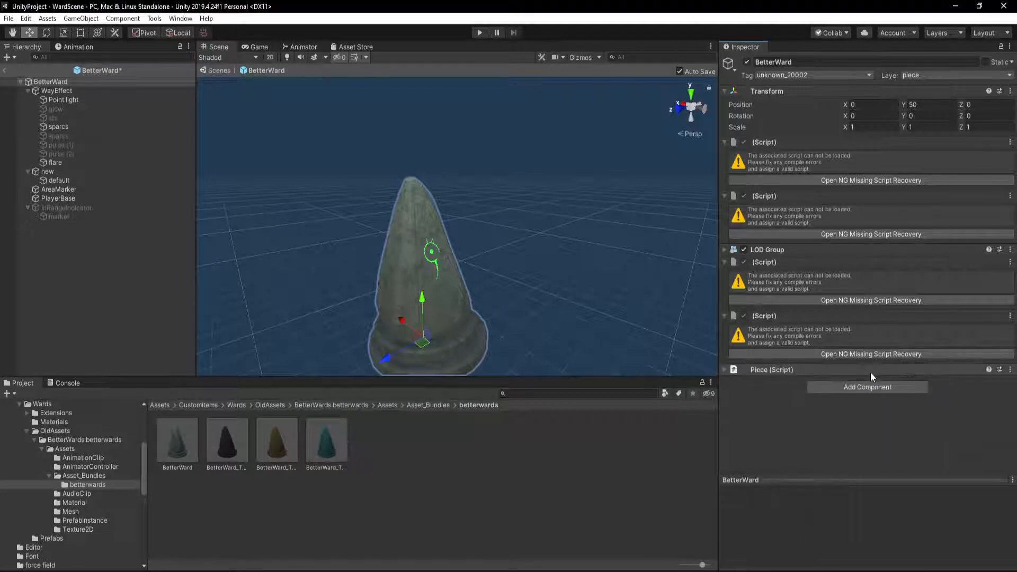
# Dismiss the save failure and add a Private Area component to the BetterWard root
pyautogui.click(866, 388)
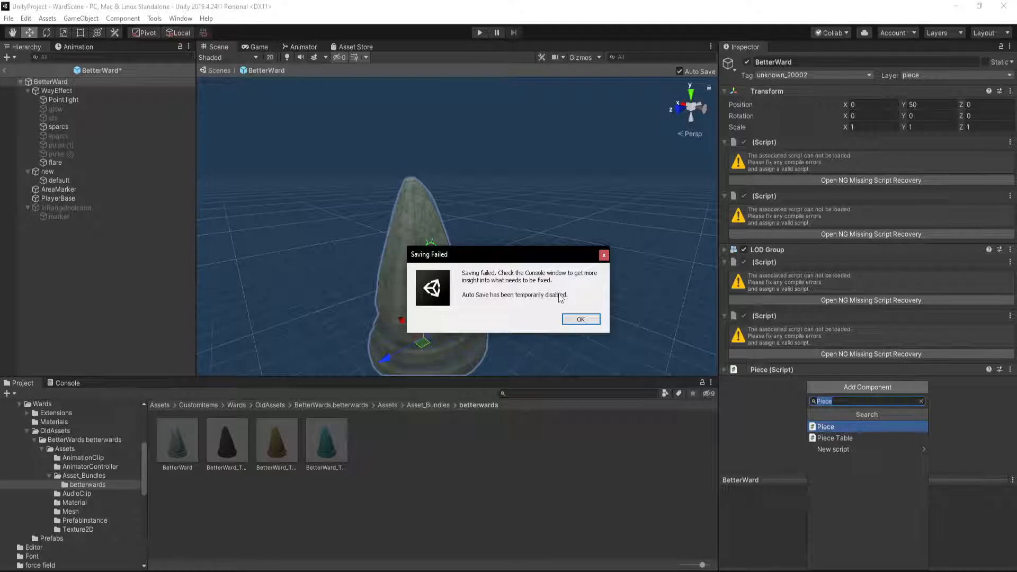
pyautogui.click(585, 321)
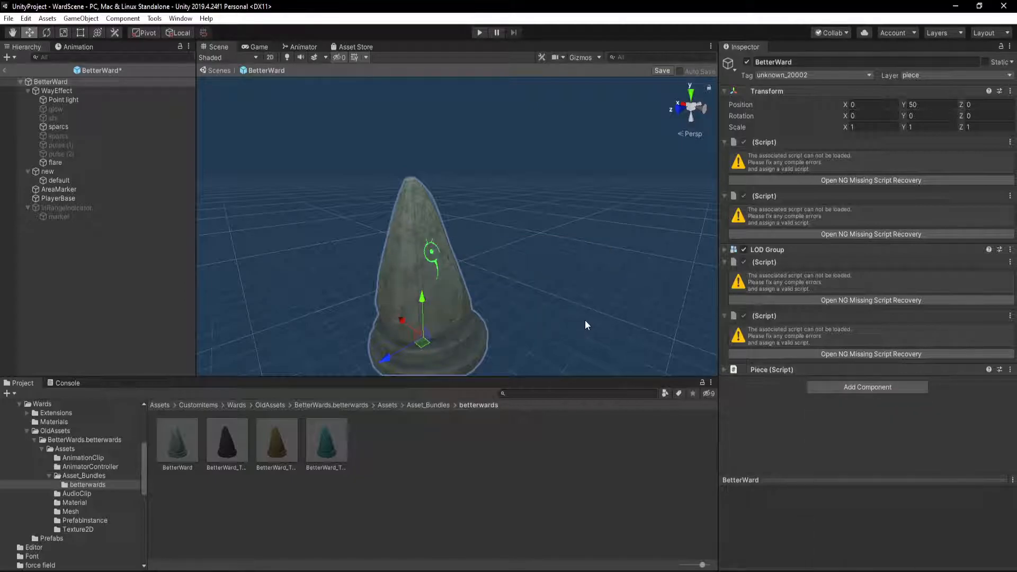
pyautogui.click(819, 388)
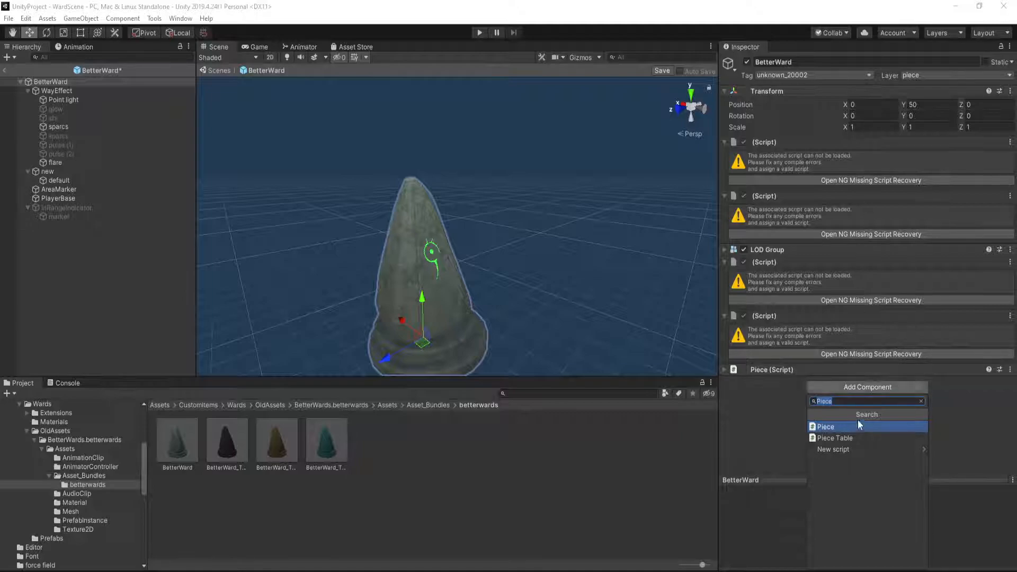
pyautogui.press('BackSpace')
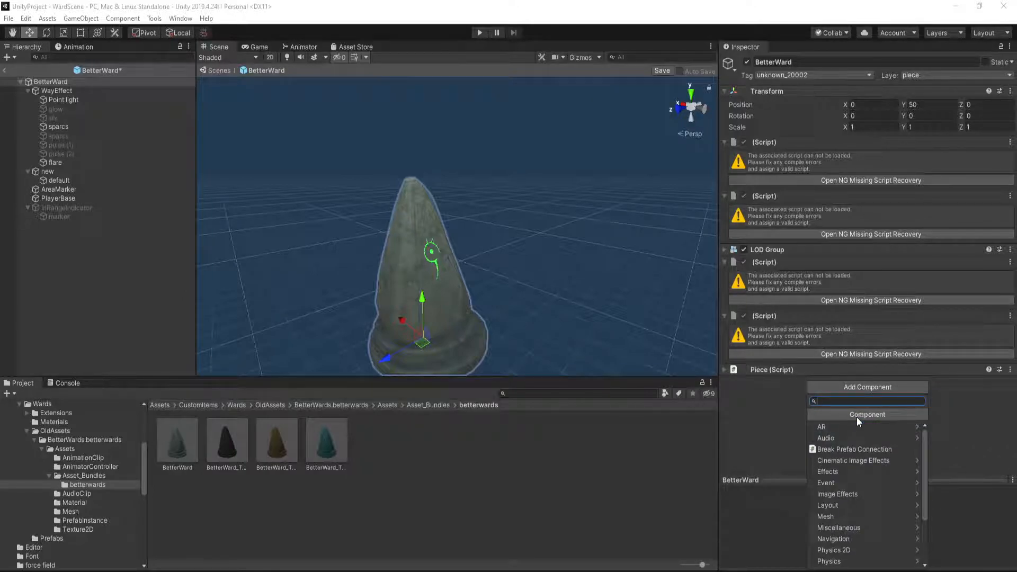
pyautogui.write('pro')
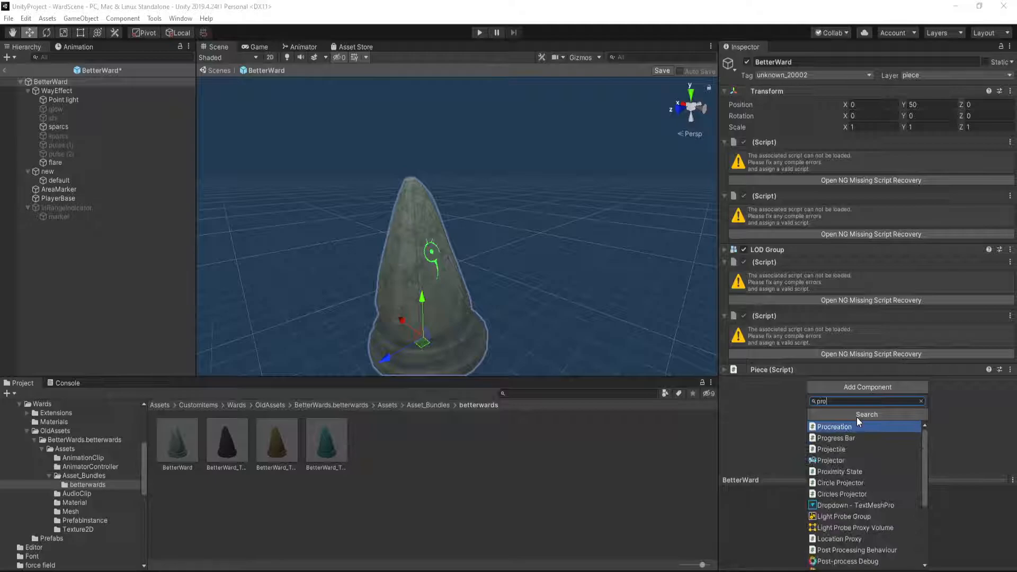
pyautogui.press('BackSpace')
pyautogui.press('BackSpace')
pyautogui.write('priv')
pyautogui.press('Return')
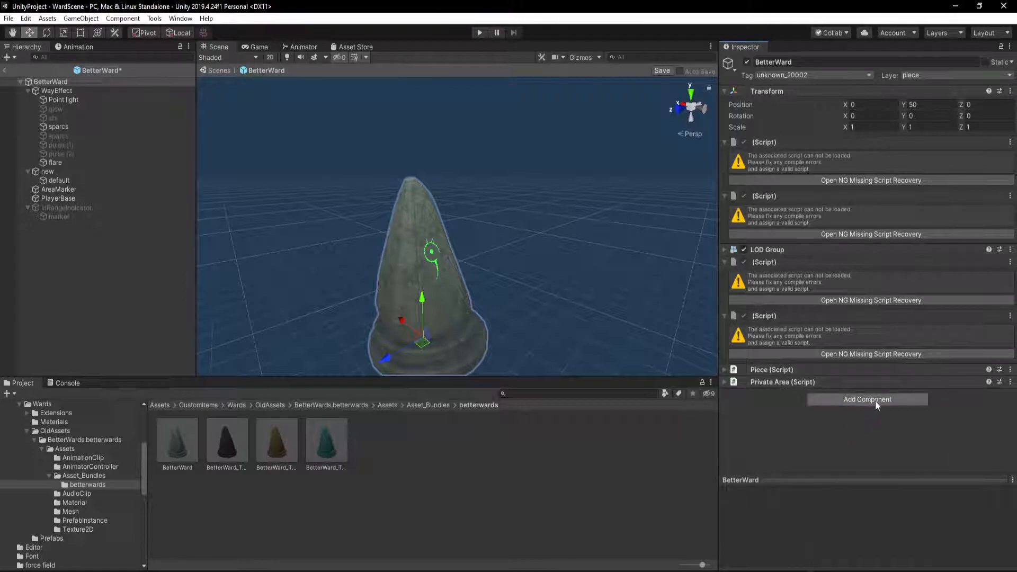
# Add Z Net View and Wear N Tear components to the BetterWard root
pyautogui.click(875, 401)
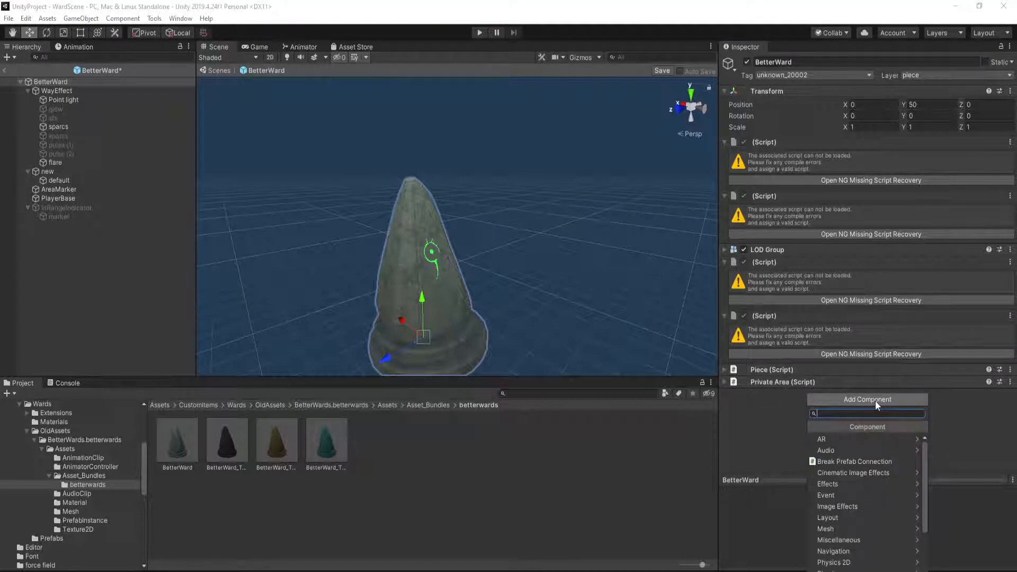
pyautogui.write('Znet')
pyautogui.press('Down')
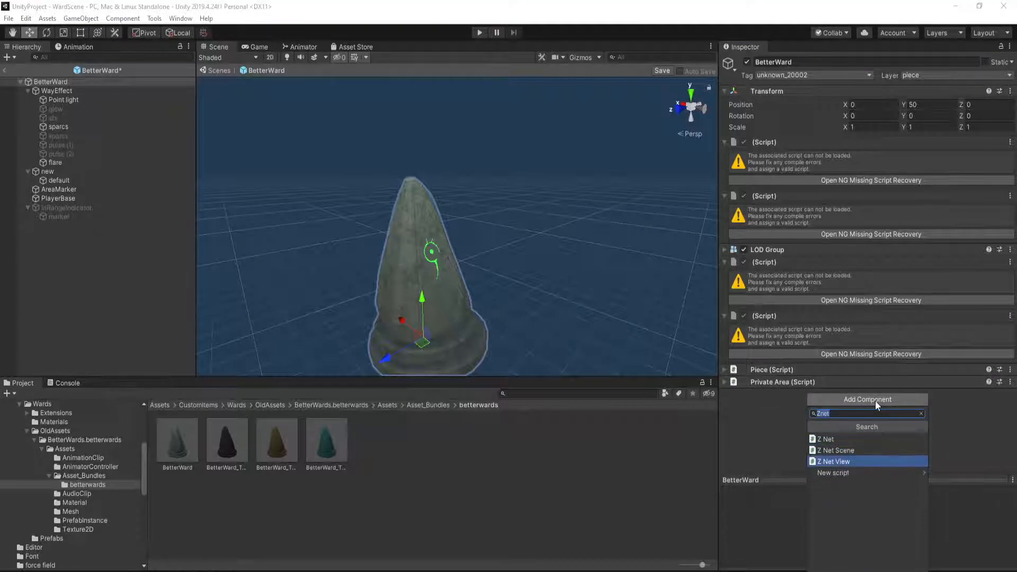
pyautogui.press('Return')
pyautogui.click(864, 412)
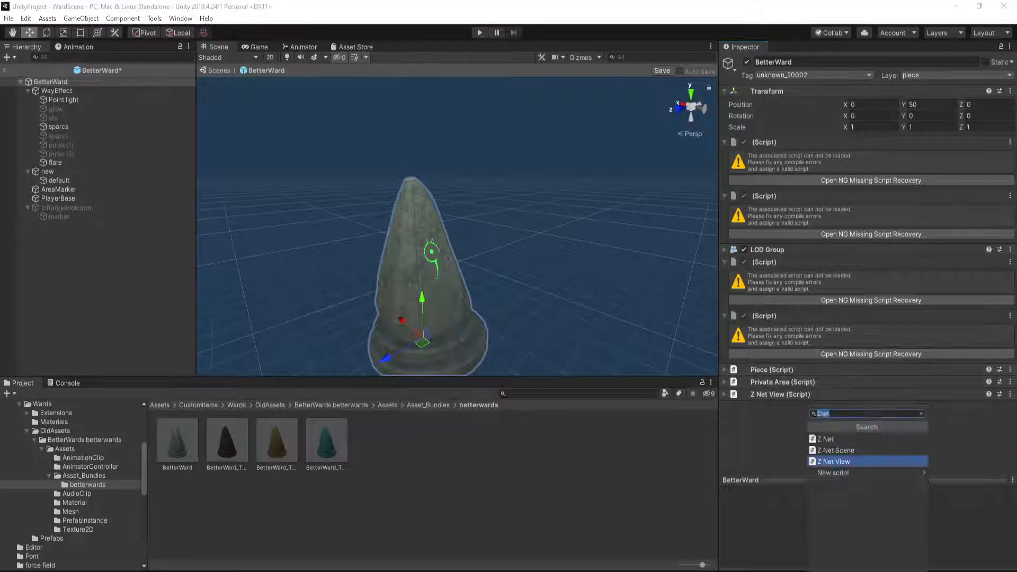
pyautogui.write('Wear')
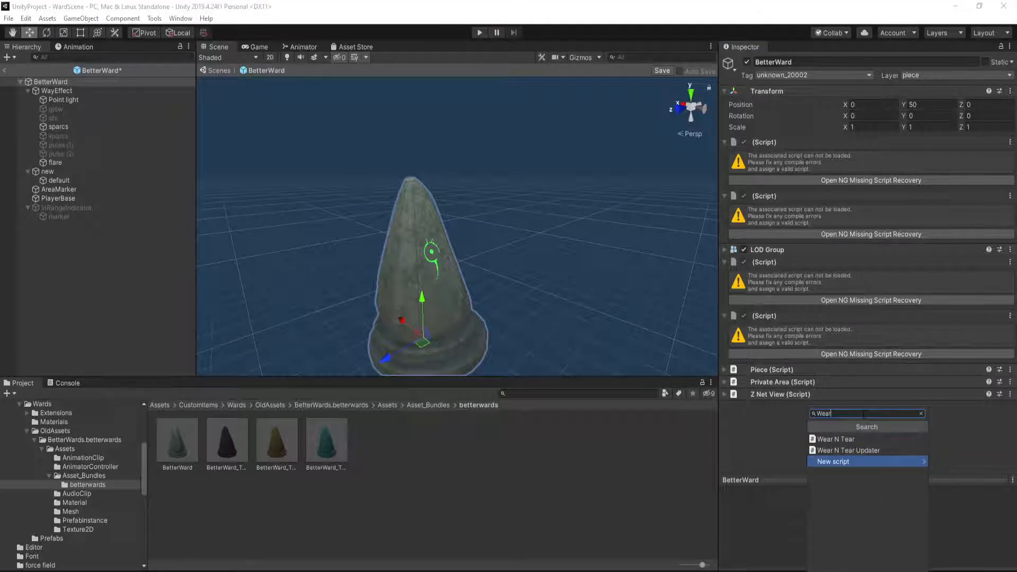
pyautogui.press('Up')
pyautogui.press('Up')
pyautogui.press('Return')
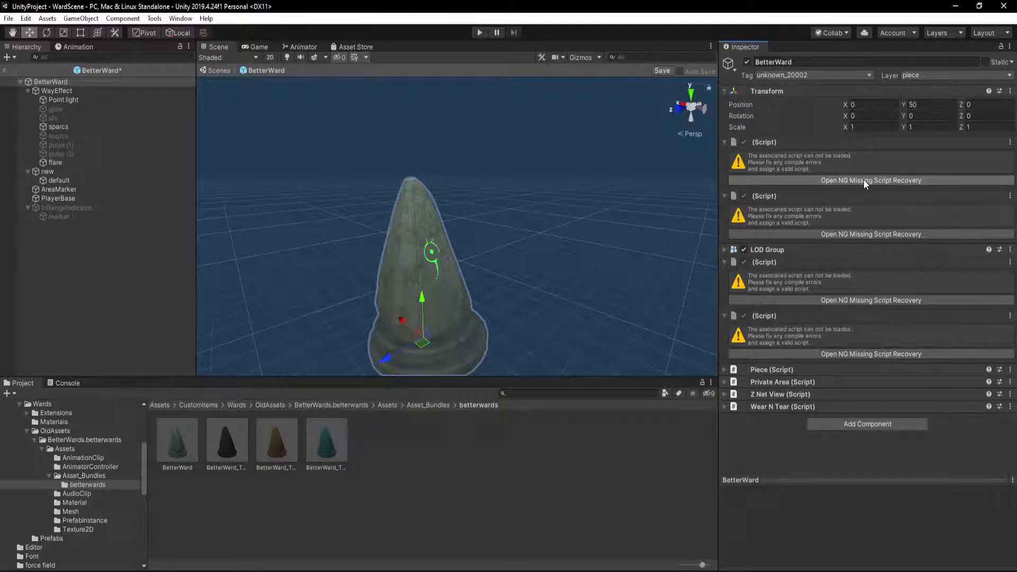
# Expand BetterWard's new Piece and Private Area scripts and examine which of their fields need values
pyautogui.click(725, 369)
pyautogui.scroll(-4, 773, 378)
pyautogui.scroll(-2, 774, 374)
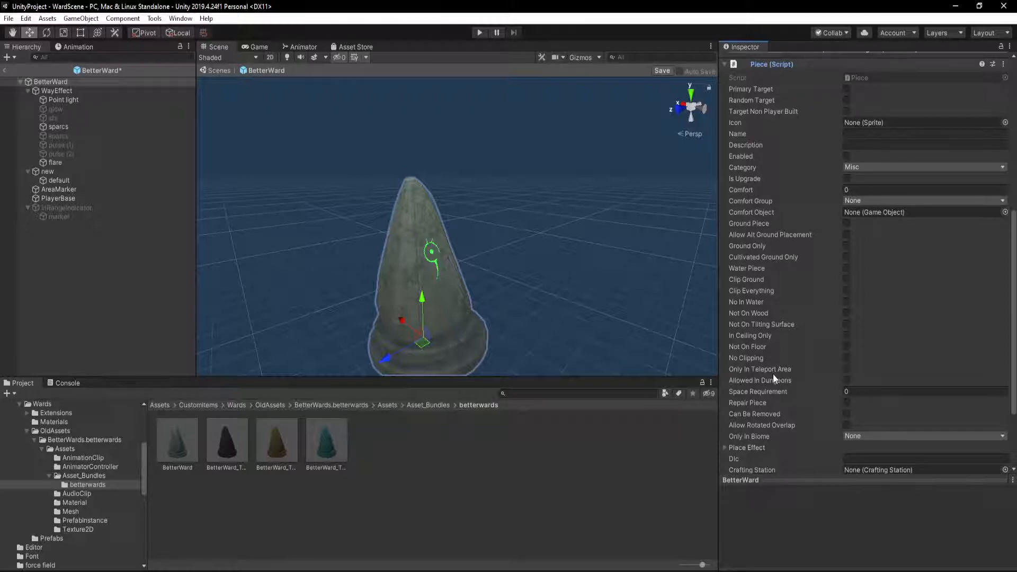
pyautogui.scroll(-2, 773, 374)
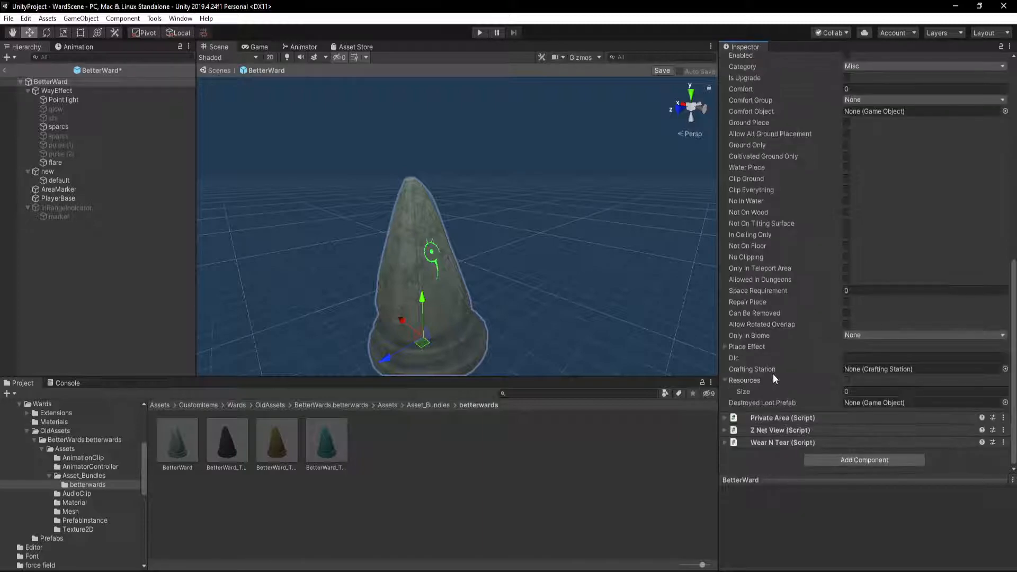
pyautogui.click(725, 419)
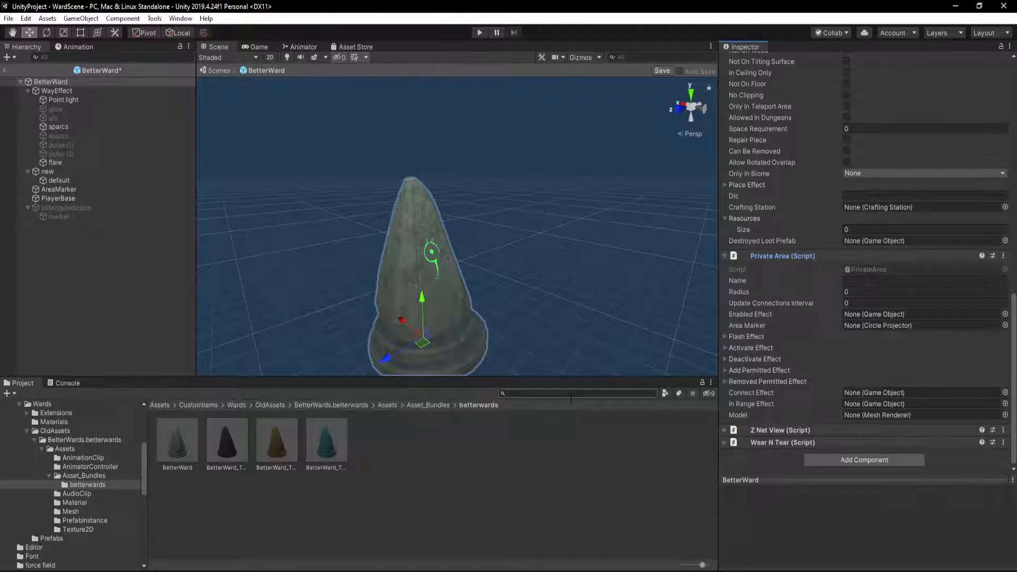
# Search the project for "guard_stone" and open that prefab, discarding the unsaved BetterWard changes
pyautogui.click(571, 397)
pyautogui.write('guardstone')
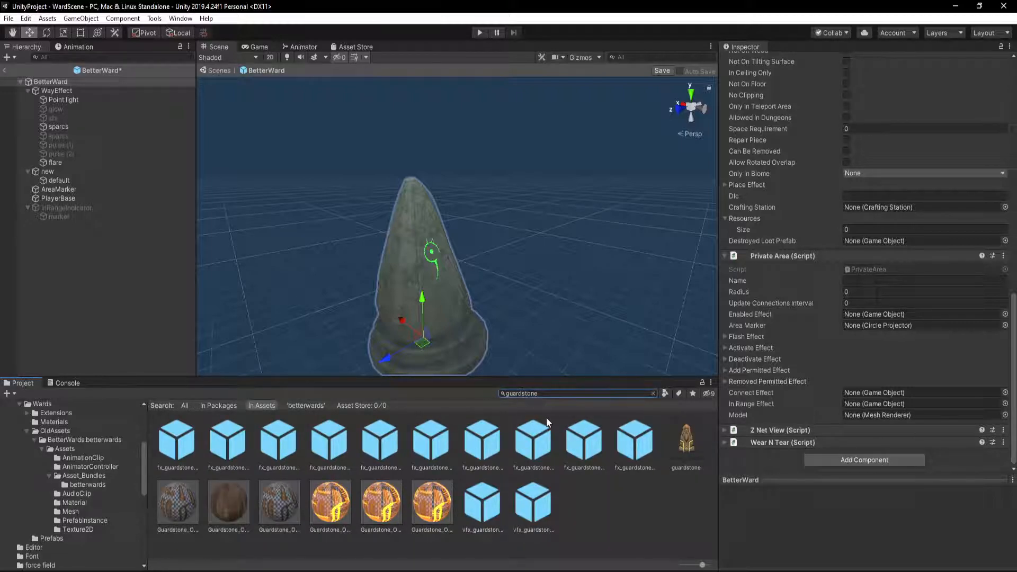
pyautogui.write('_')
pyautogui.doubleClick(179, 445)
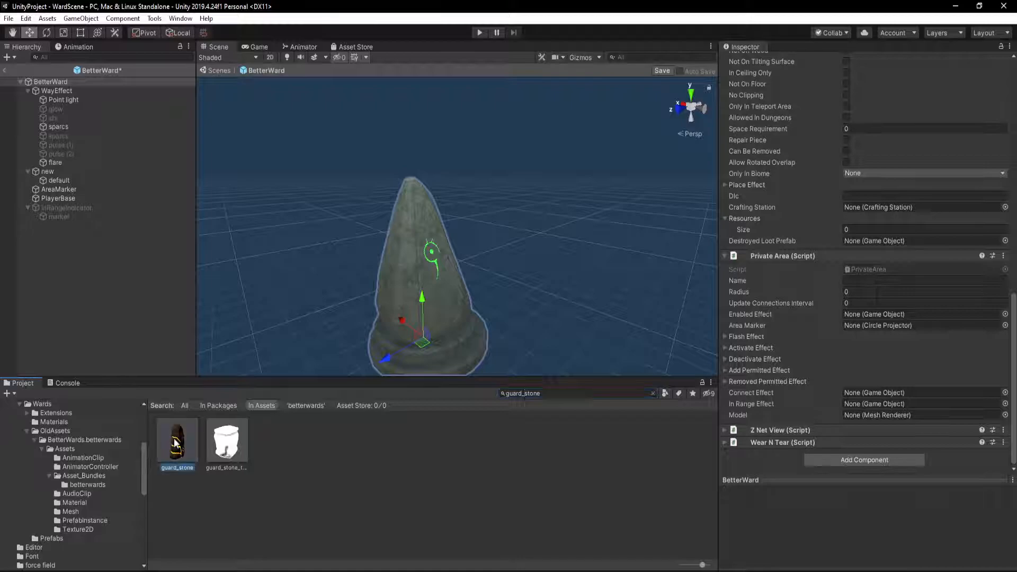
pyautogui.click(502, 322)
pyautogui.click(581, 317)
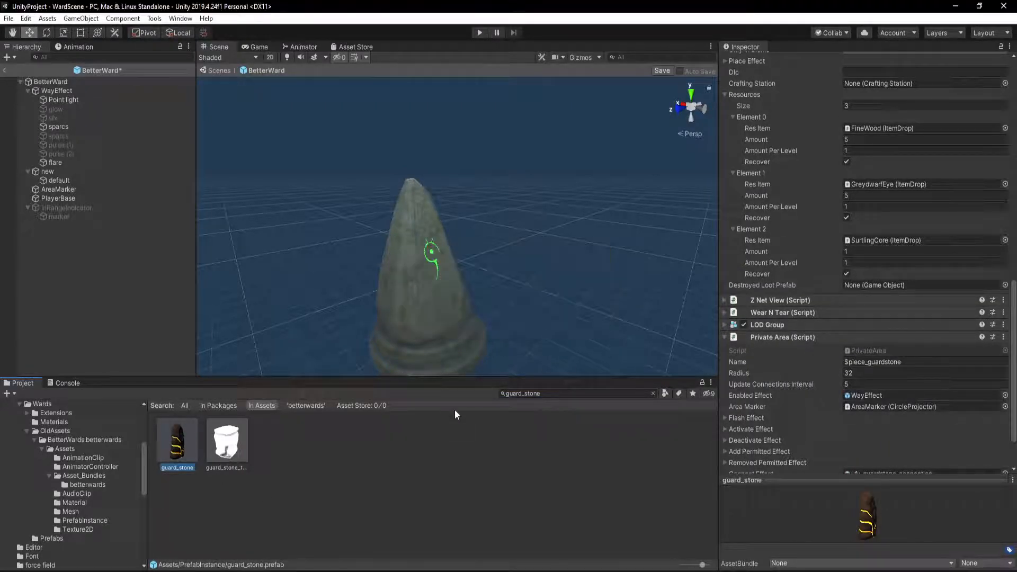
pyautogui.doubleClick(192, 433)
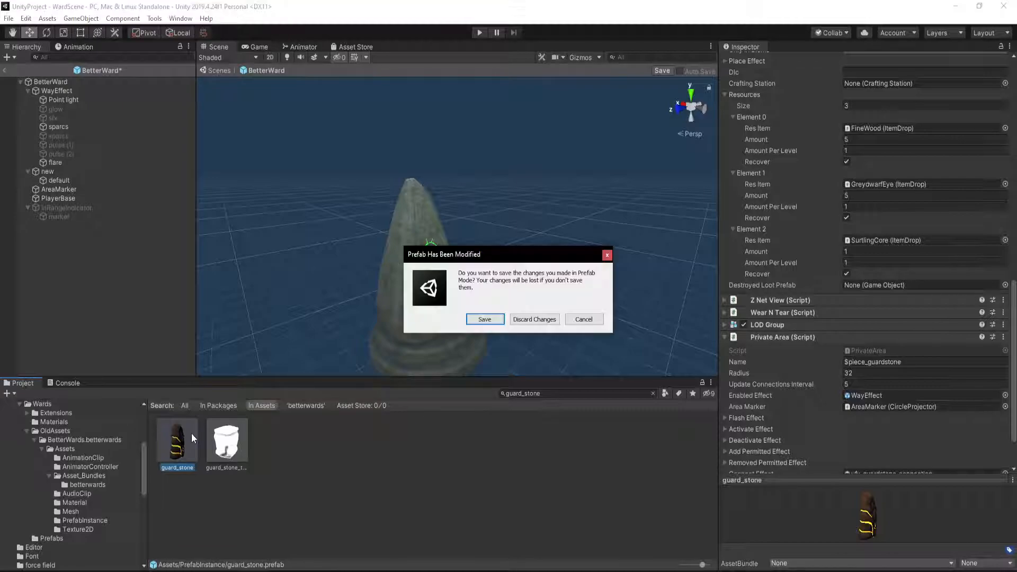
pyautogui.click(483, 320)
pyautogui.click(578, 317)
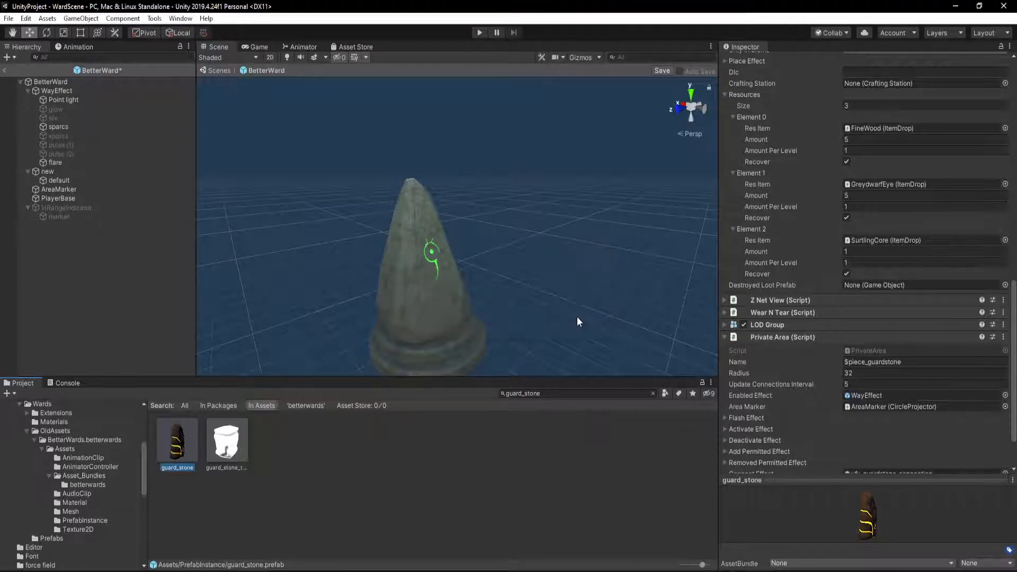
pyautogui.doubleClick(161, 463)
pyautogui.click(528, 318)
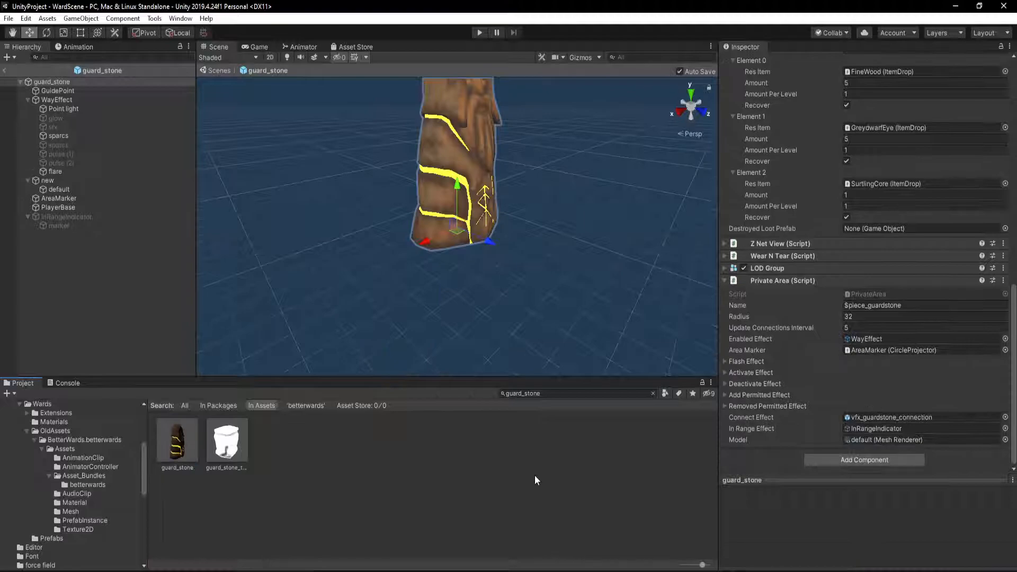
# Copy the Piece component from the root of the guard_stone prefab
pyautogui.scroll(15, 864, 380)
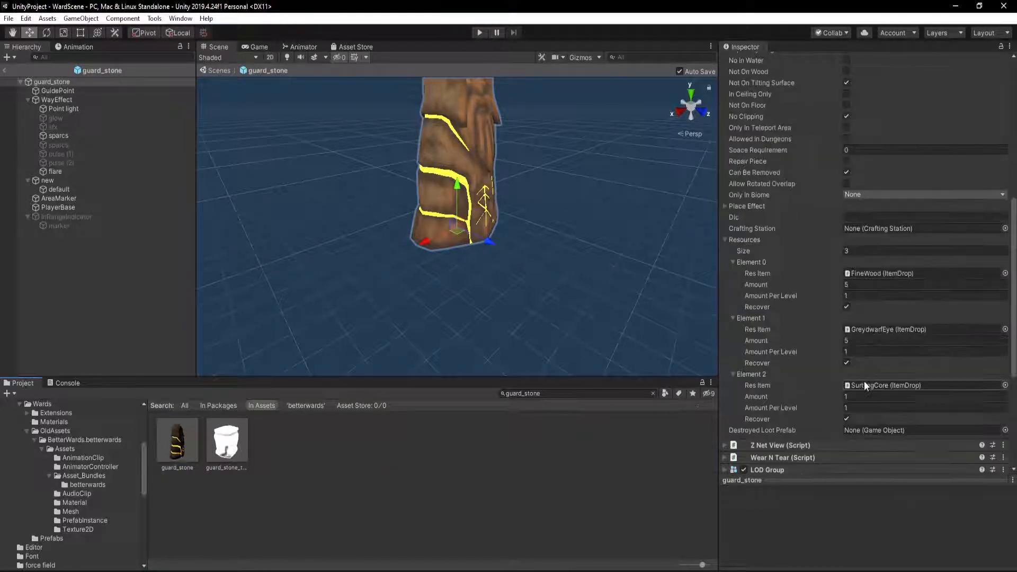
pyautogui.scroll(2, 863, 381)
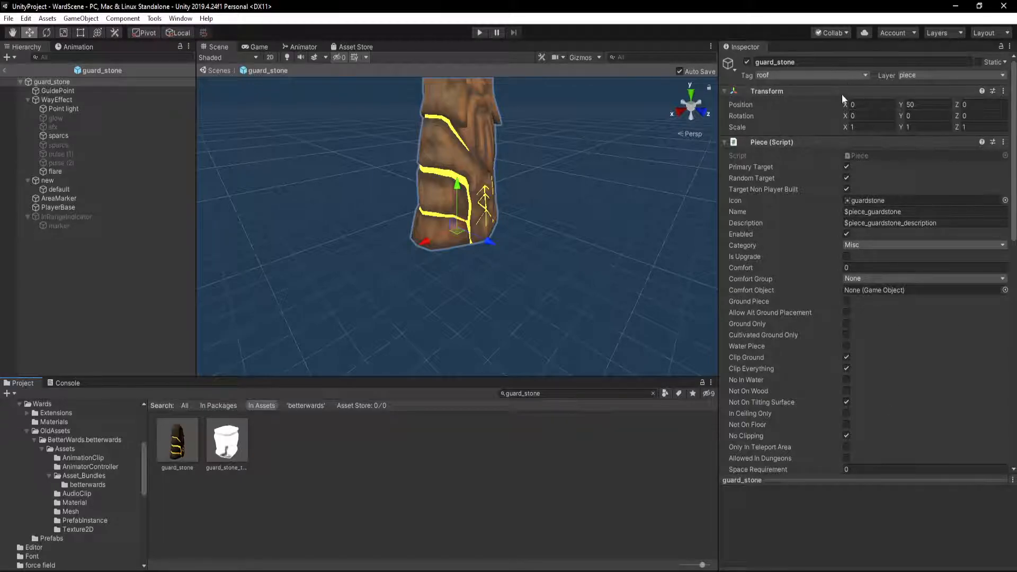
pyautogui.click(1004, 142)
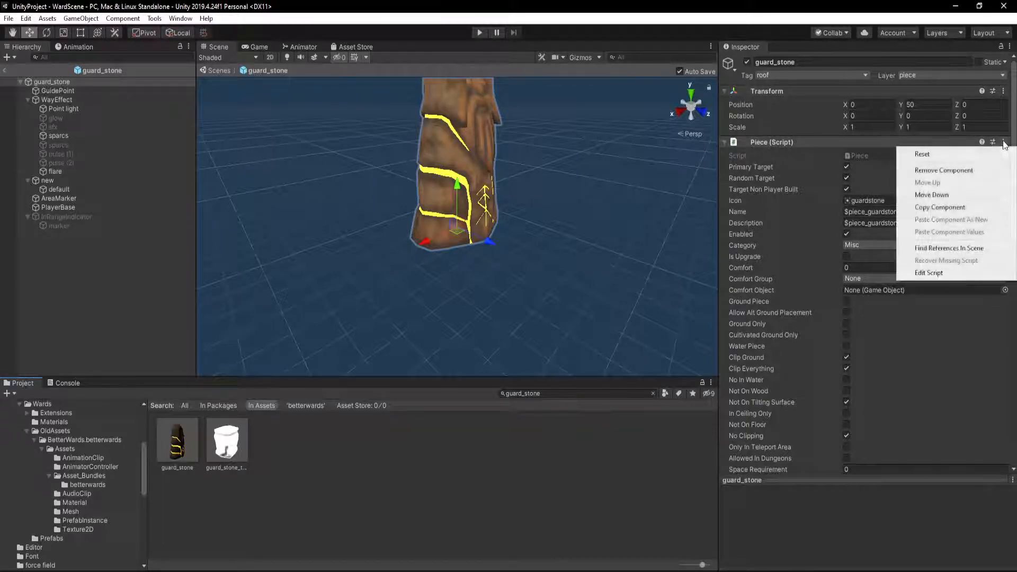
pyautogui.click(970, 207)
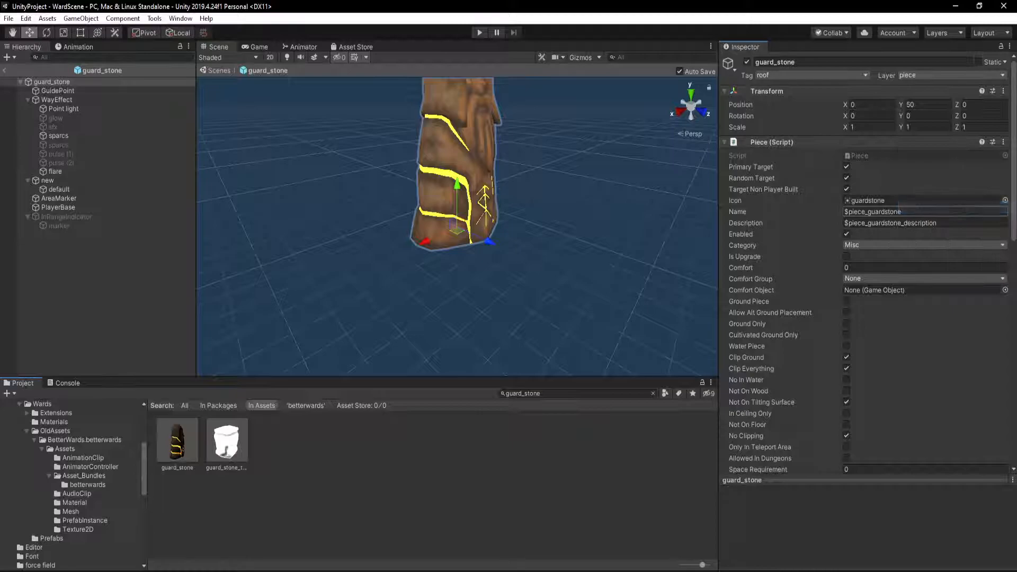
# Reopen the BetterWard prefab from the betterwards folder and remove all four missing script components from its root
pyautogui.click(82, 484)
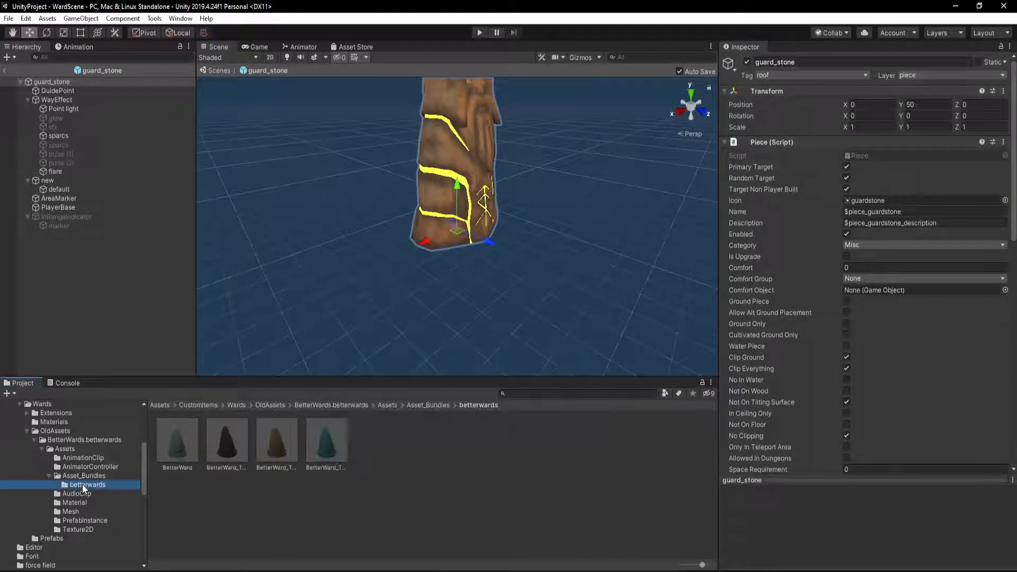
pyautogui.doubleClick(178, 440)
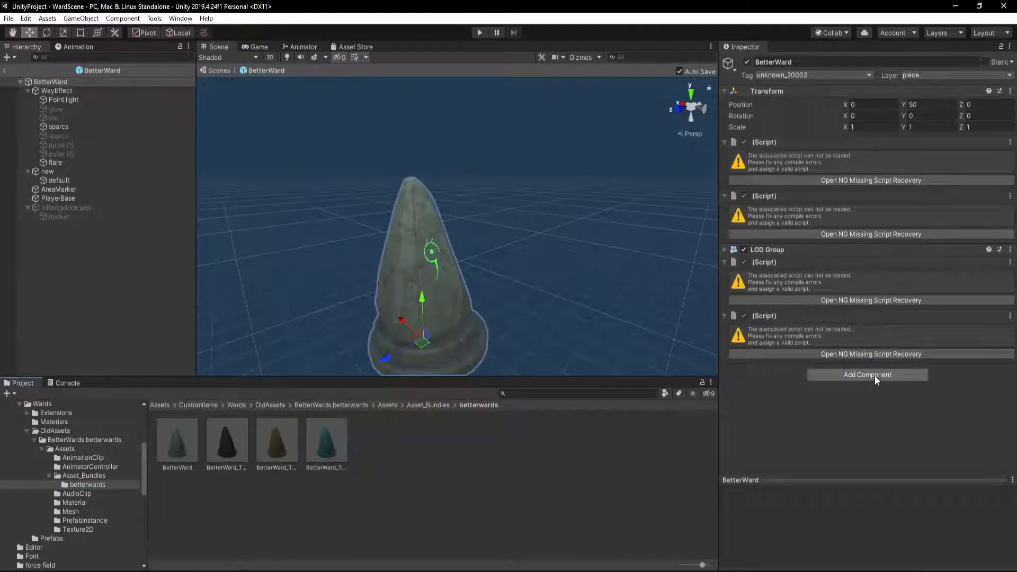
pyautogui.click(1010, 142)
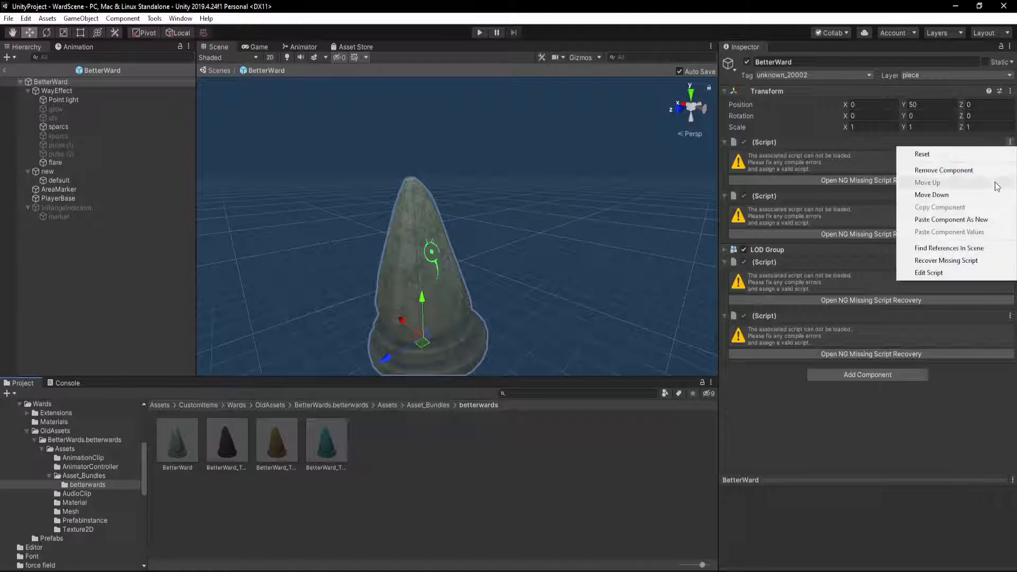
pyautogui.click(990, 171)
pyautogui.click(589, 322)
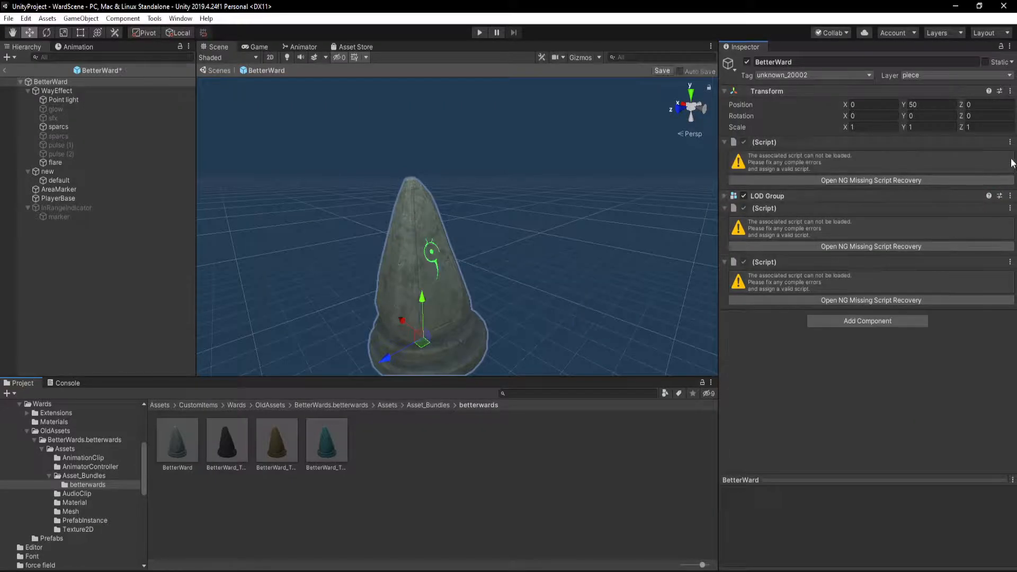
pyautogui.click(1009, 142)
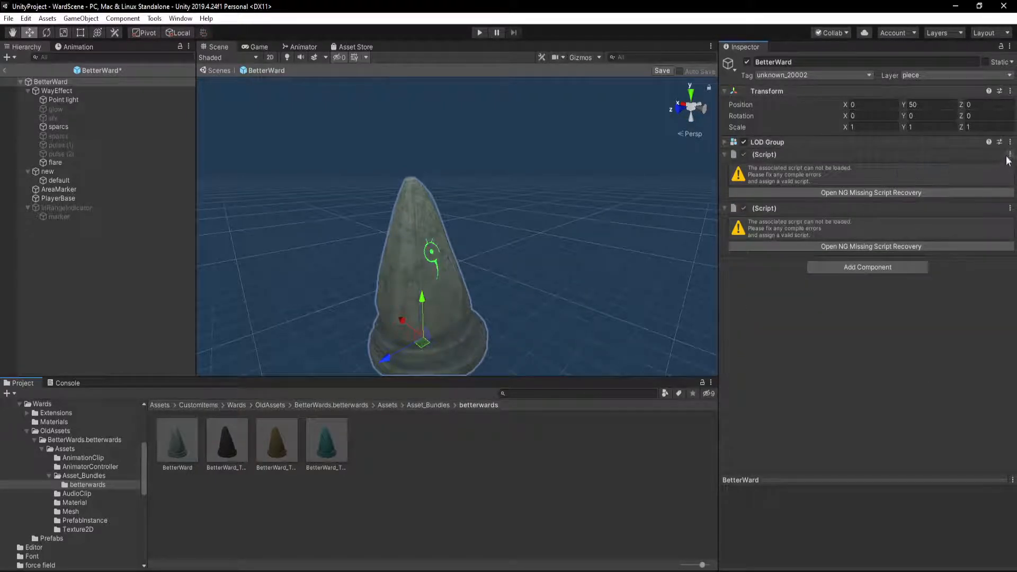
pyautogui.click(1010, 154)
pyautogui.click(944, 182)
pyautogui.click(1011, 154)
pyautogui.click(944, 182)
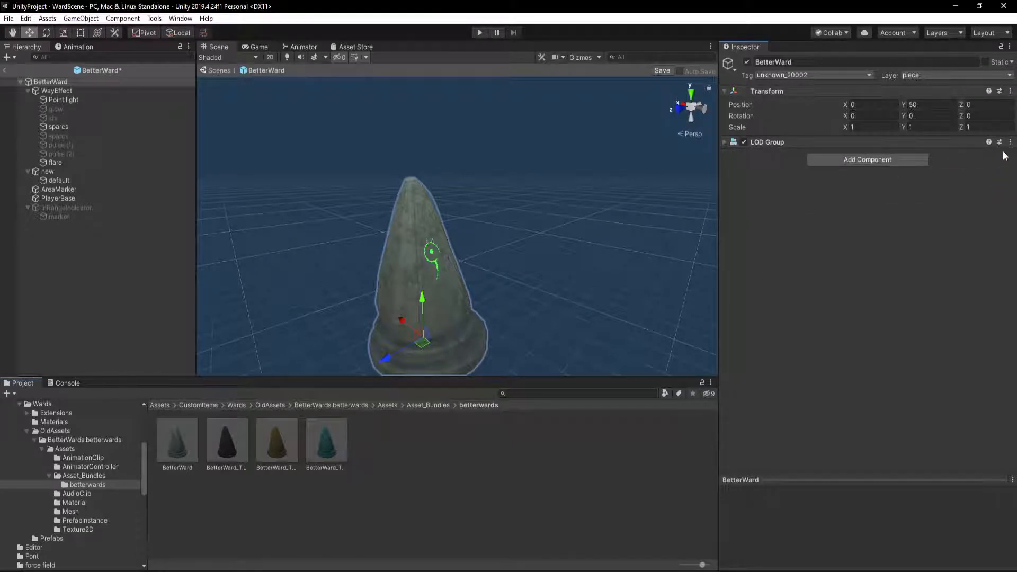
# Add Wear N Tear and Piece components to the BetterWard root, placing Piece directly above LOD Group and collapsing it
pyautogui.click(900, 160)
pyautogui.press('Return')
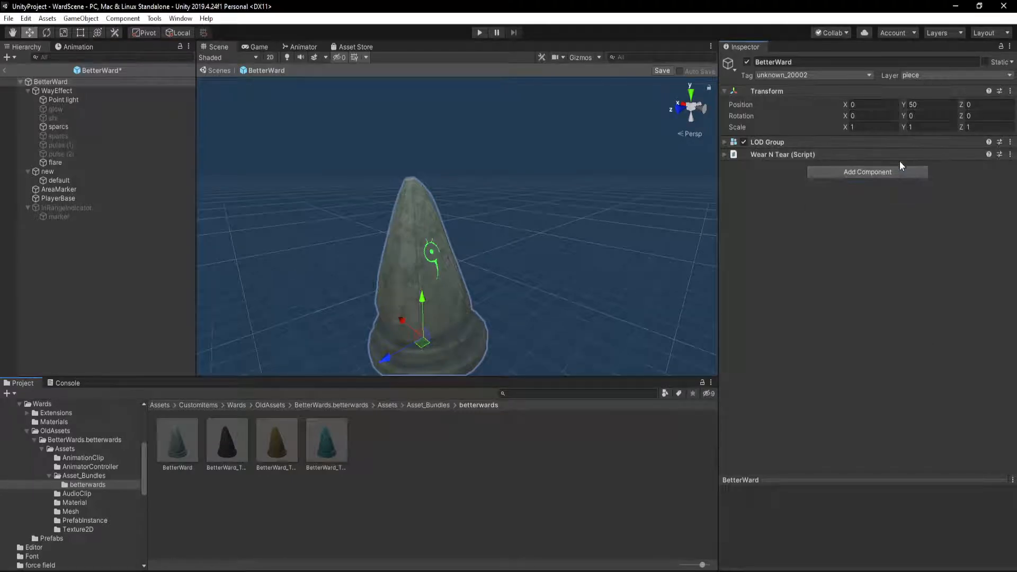
pyautogui.click(885, 175)
pyautogui.write('Piece')
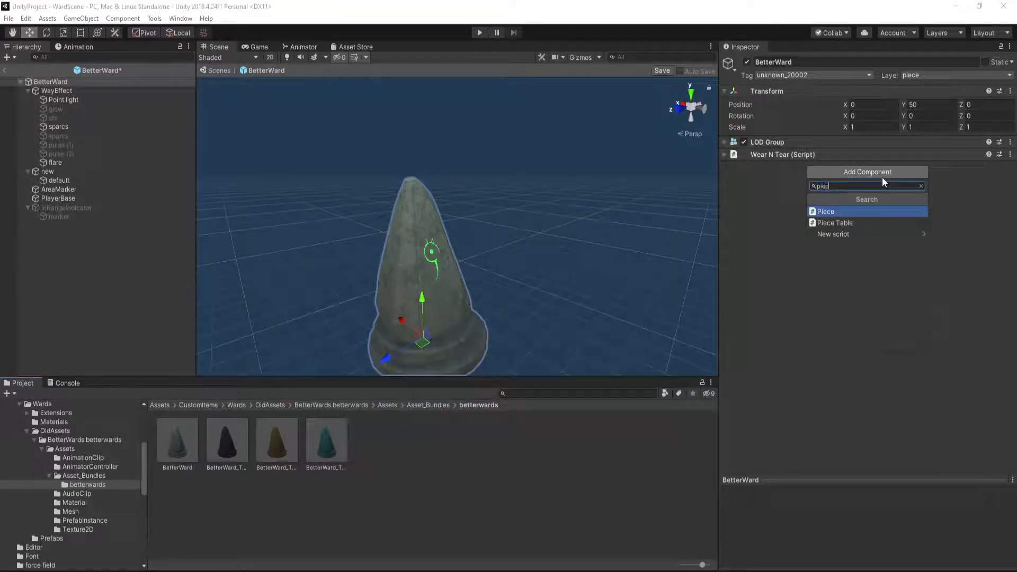
pyautogui.press('Return')
pyautogui.moveTo(768, 166); pyautogui.dragTo(765, 134)
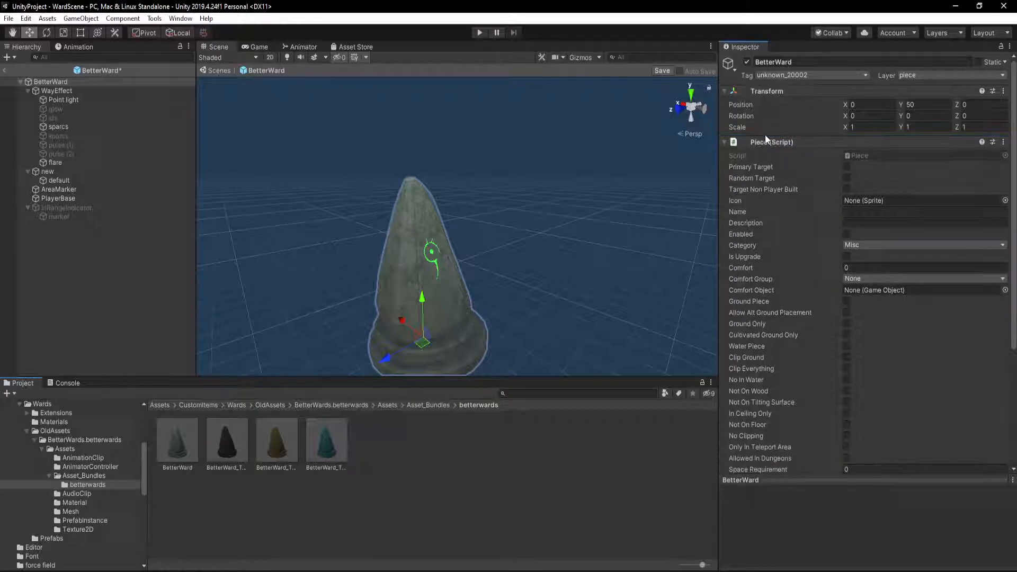
pyautogui.click(725, 141)
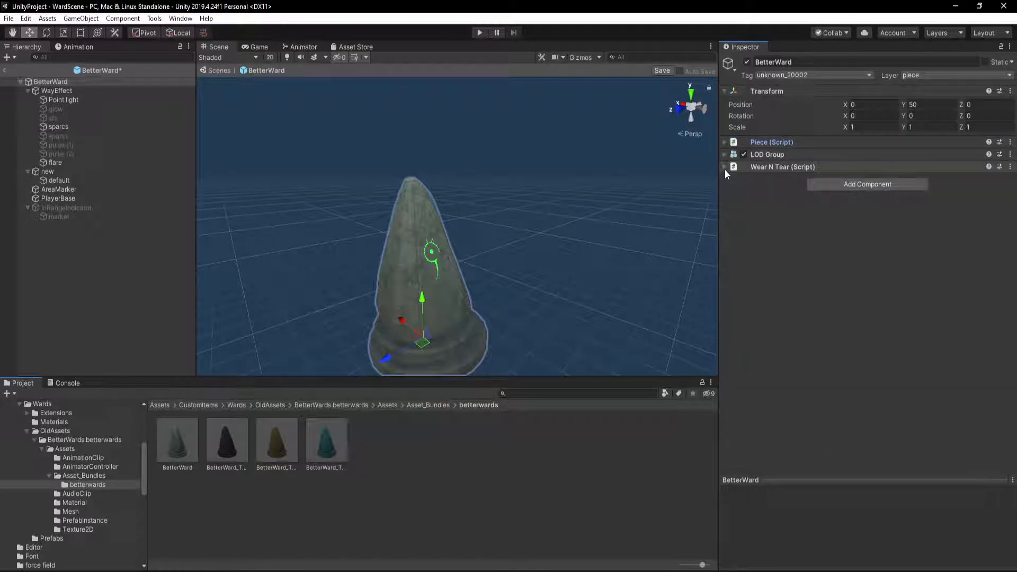
# Add a Private Area component to the BetterWard root and place it directly below Wear N Tear
pyautogui.click(859, 185)
pyautogui.write('private')
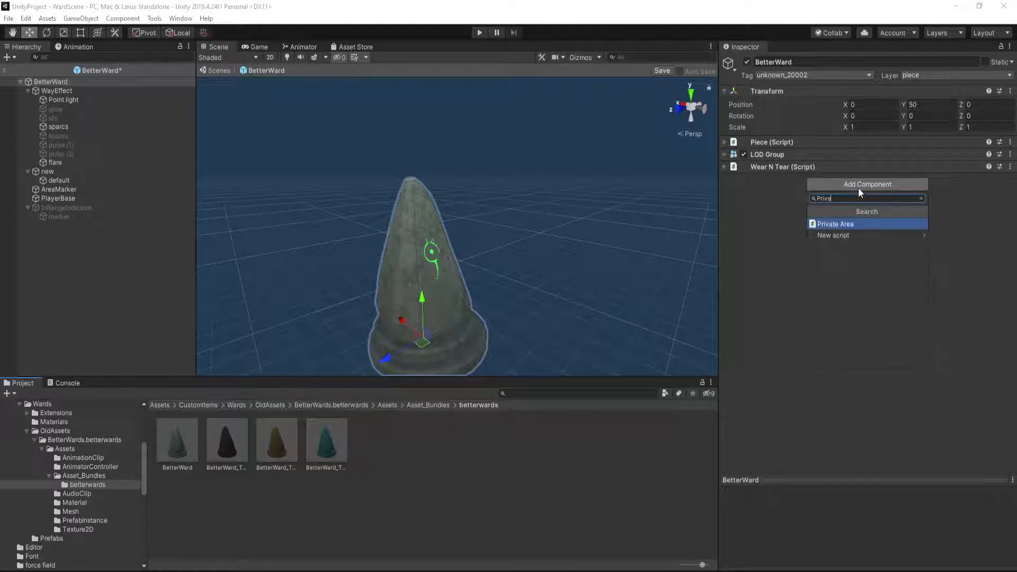
pyautogui.press('Return')
pyautogui.moveTo(779, 180); pyautogui.dragTo(780, 349)
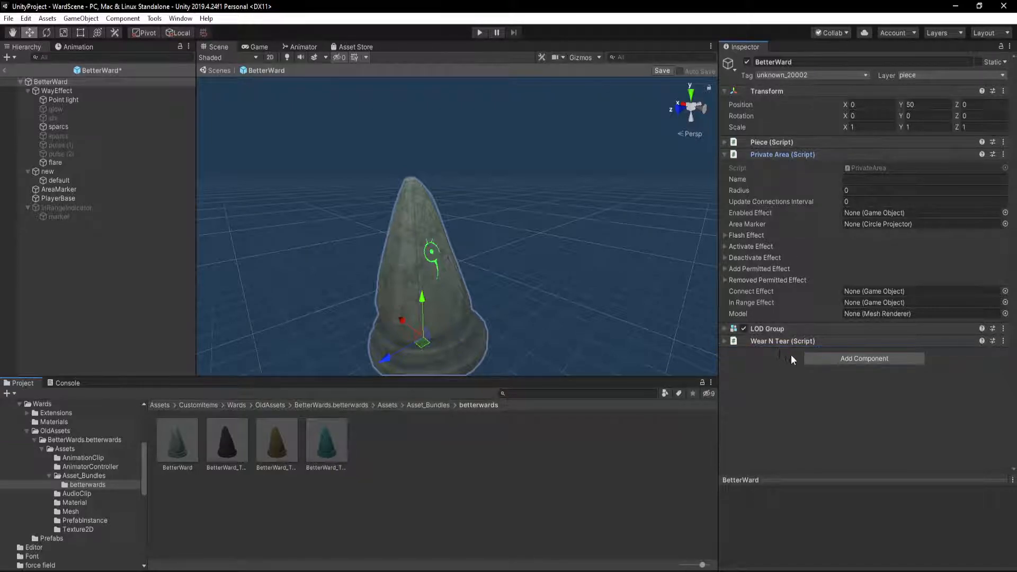
pyautogui.moveTo(769, 154); pyautogui.dragTo(803, 348)
# Add a Z Net View component to the BetterWard root and place it between Piece and LOD Group
pyautogui.click(866, 358)
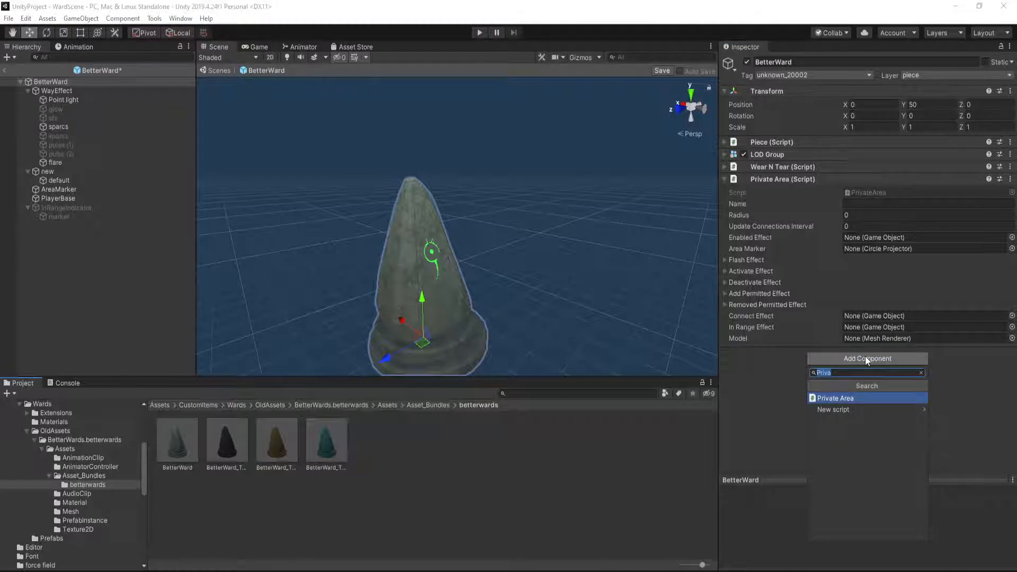
pyautogui.write('Z')
pyautogui.press('Down')
pyautogui.press('Down')
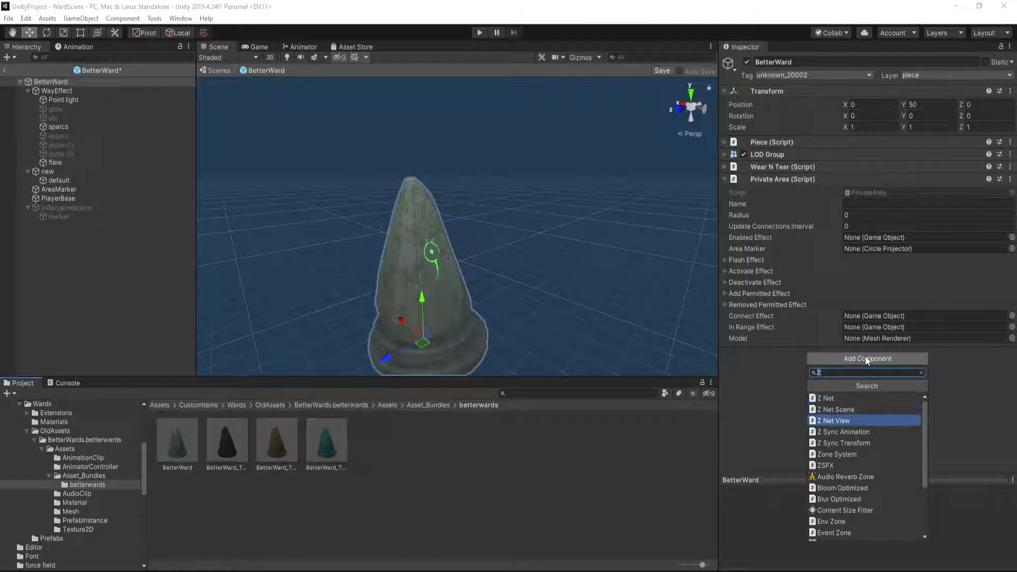
pyautogui.press('Return')
pyautogui.moveTo(834, 353); pyautogui.dragTo(807, 147)
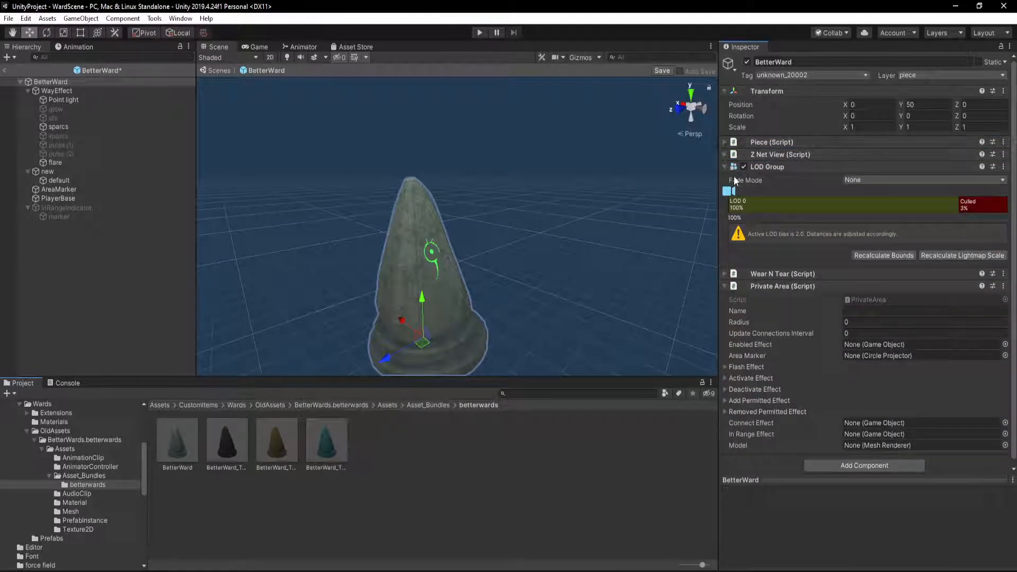
# Paste the values copied from guard_stone into the BetterWard root's Piece component and review its settings
pyautogui.click(725, 142)
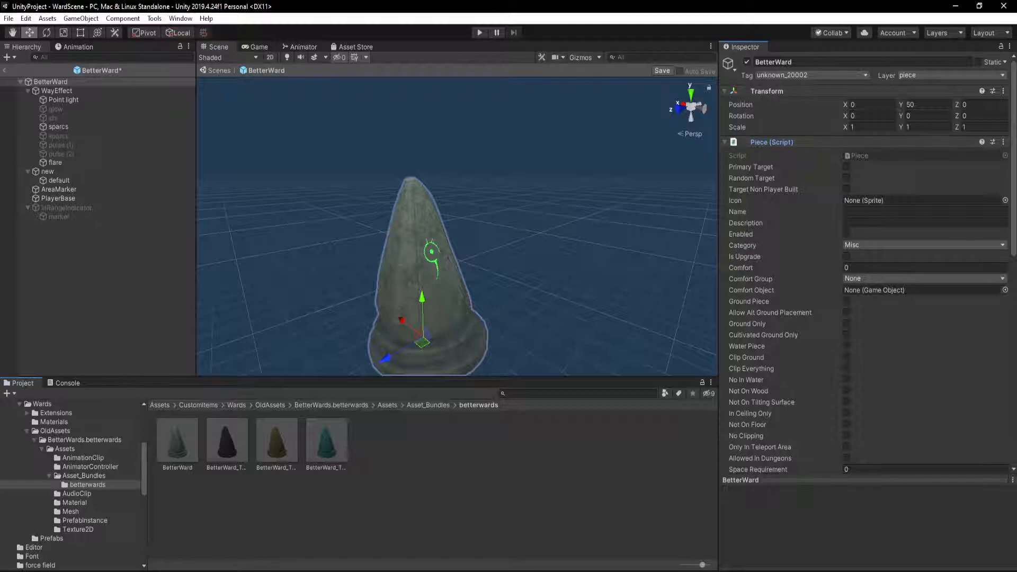
pyautogui.click(1004, 142)
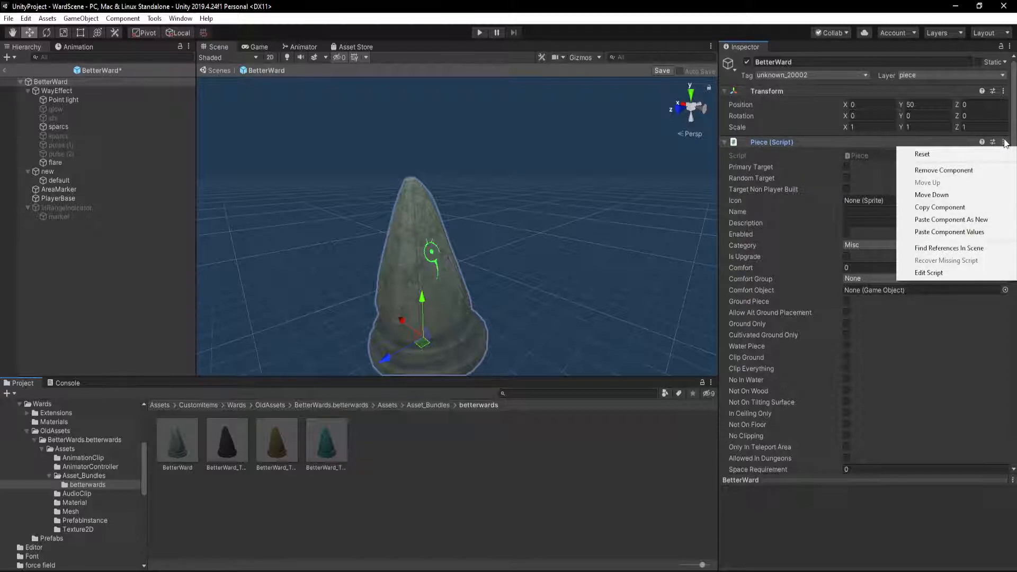
pyautogui.click(957, 234)
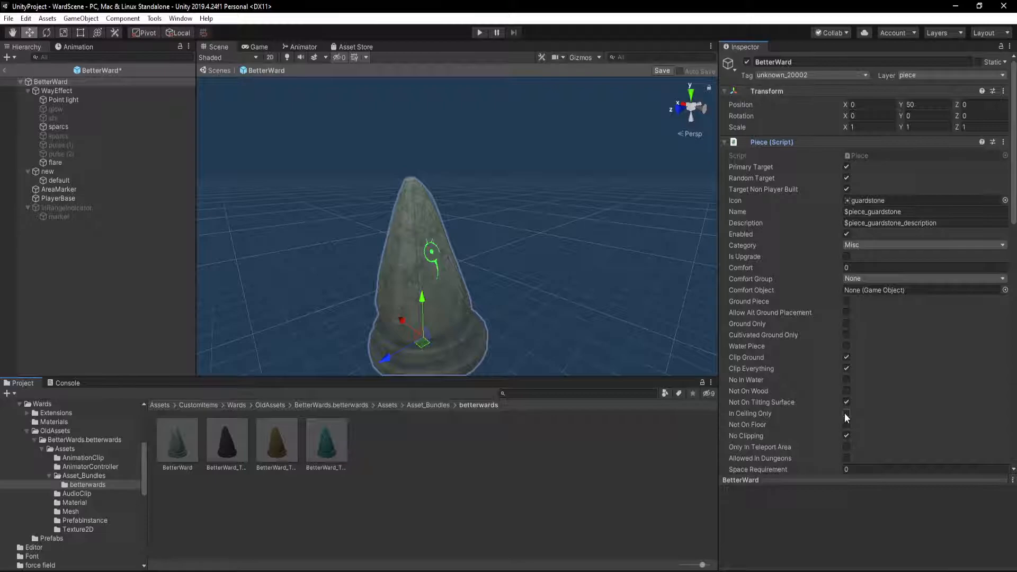
pyautogui.scroll(-12, 847, 252)
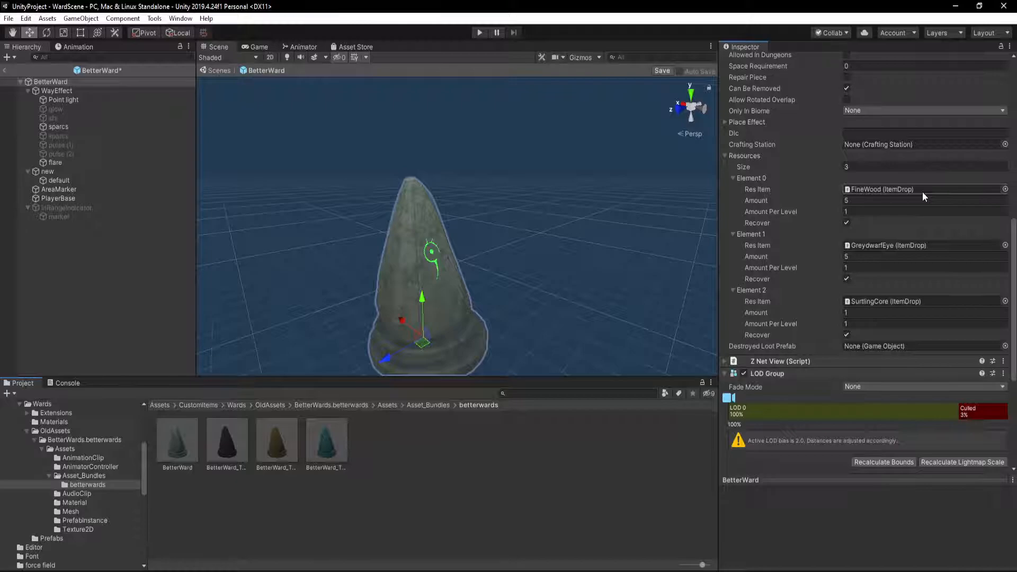
# Expand the Z Net View component and collapse Private Area on the BetterWard root
pyautogui.click(784, 361)
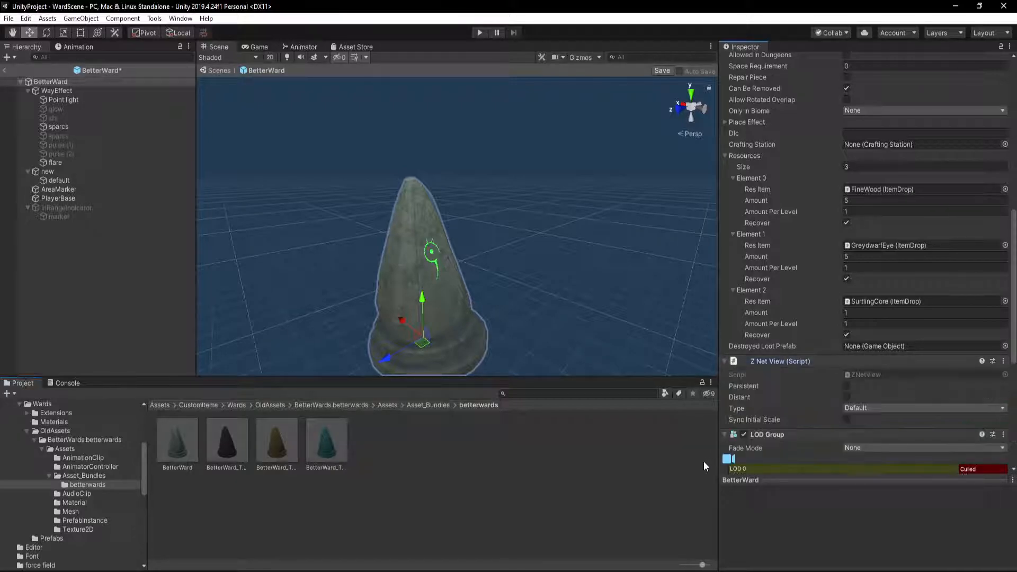
pyautogui.scroll(-5, 800, 361)
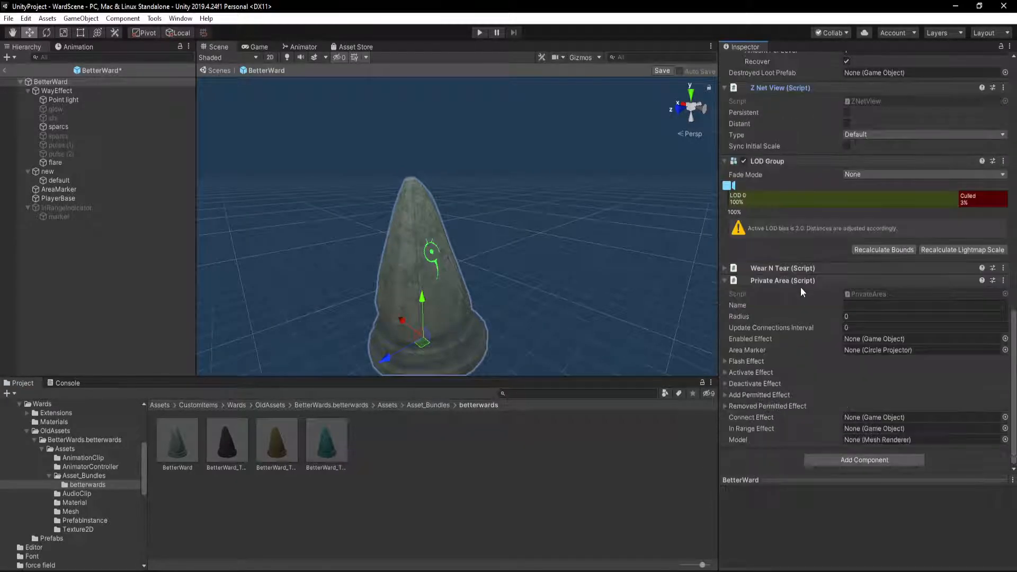
pyautogui.click(724, 281)
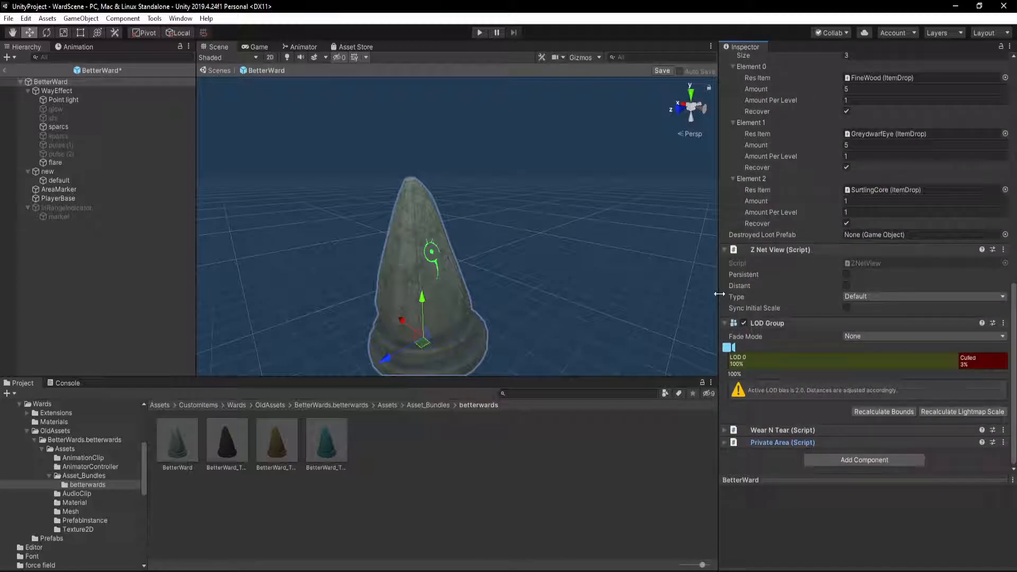
# Search the project for "guard_stone" and try to open that prefab while saving the BetterWard changes
pyautogui.click(579, 393)
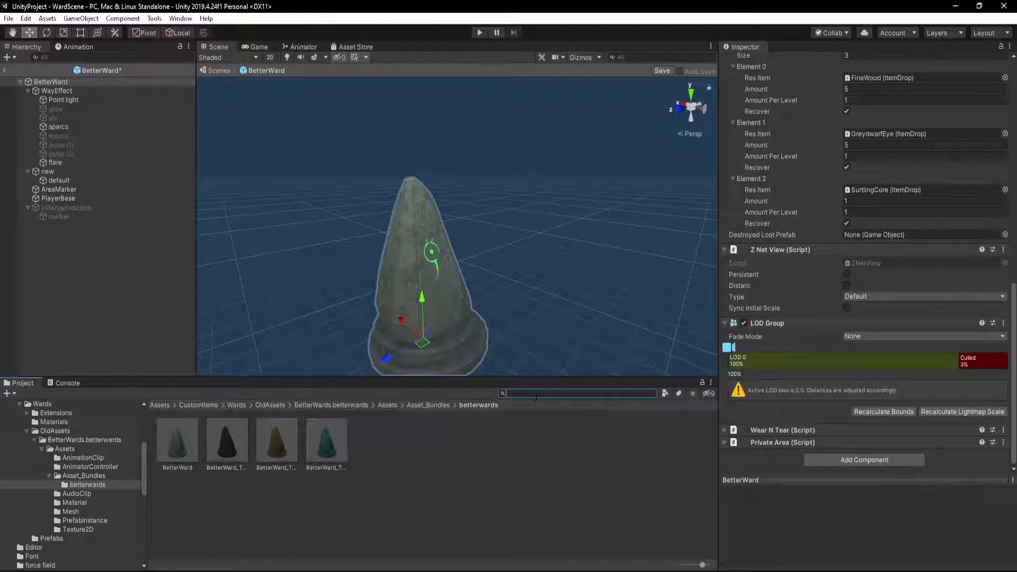
pyautogui.write('guard_stone')
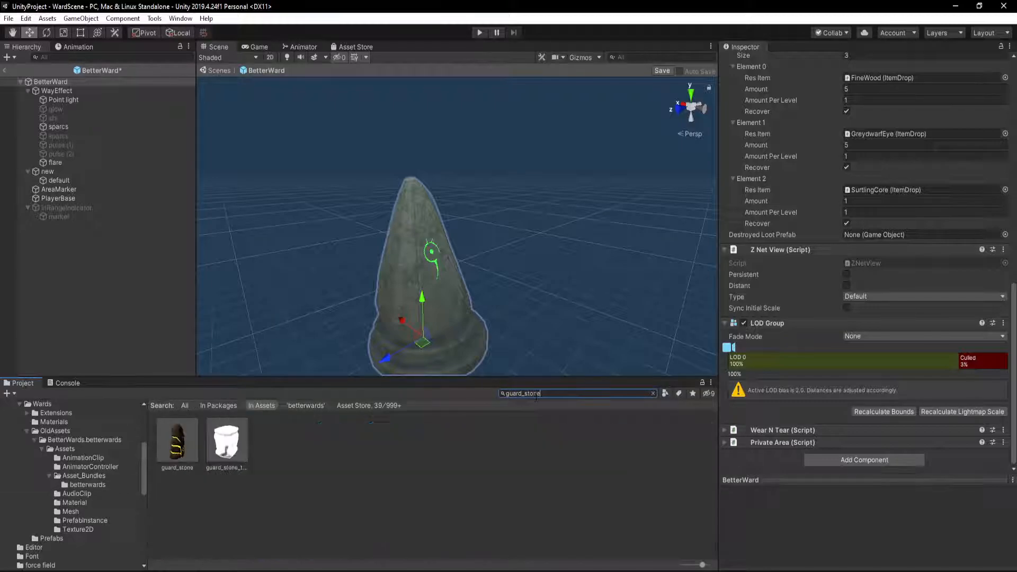
pyautogui.doubleClick(177, 445)
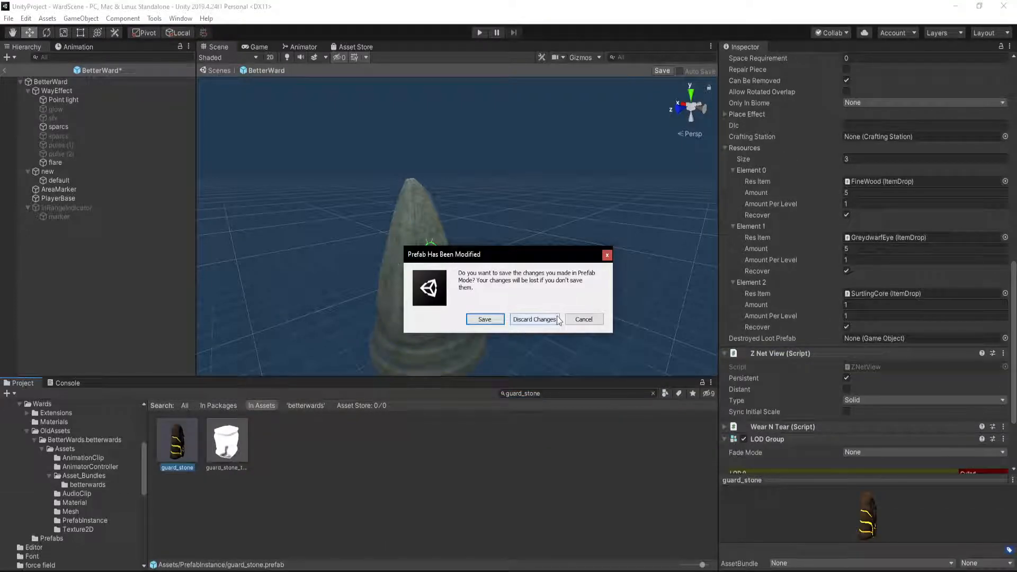
pyautogui.click(485, 320)
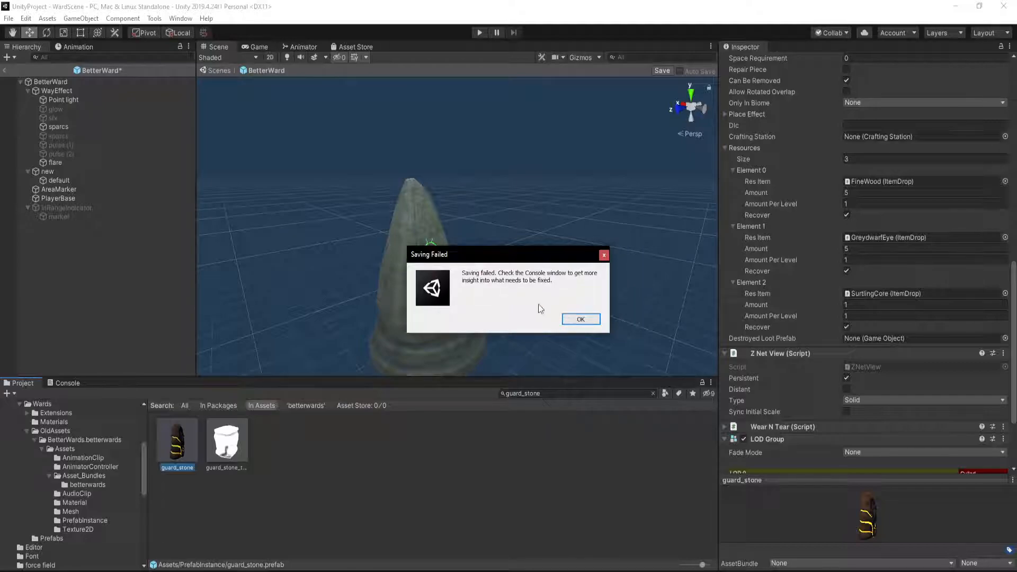
pyautogui.click(580, 319)
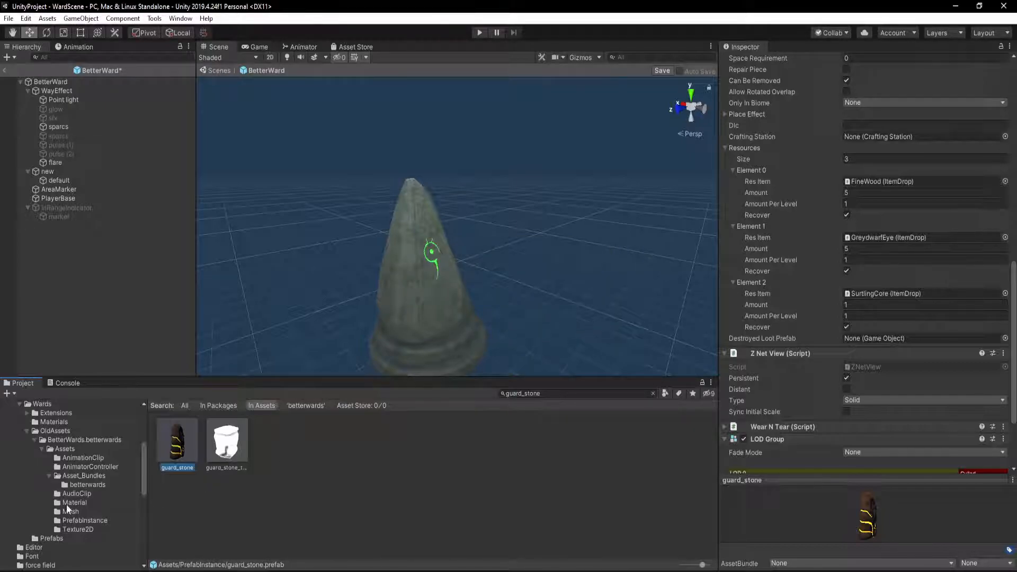
# Try to save the modified BetterWard prefab by reopening it from the betterwards folder
pyautogui.click(87, 485)
pyautogui.doubleClick(180, 440)
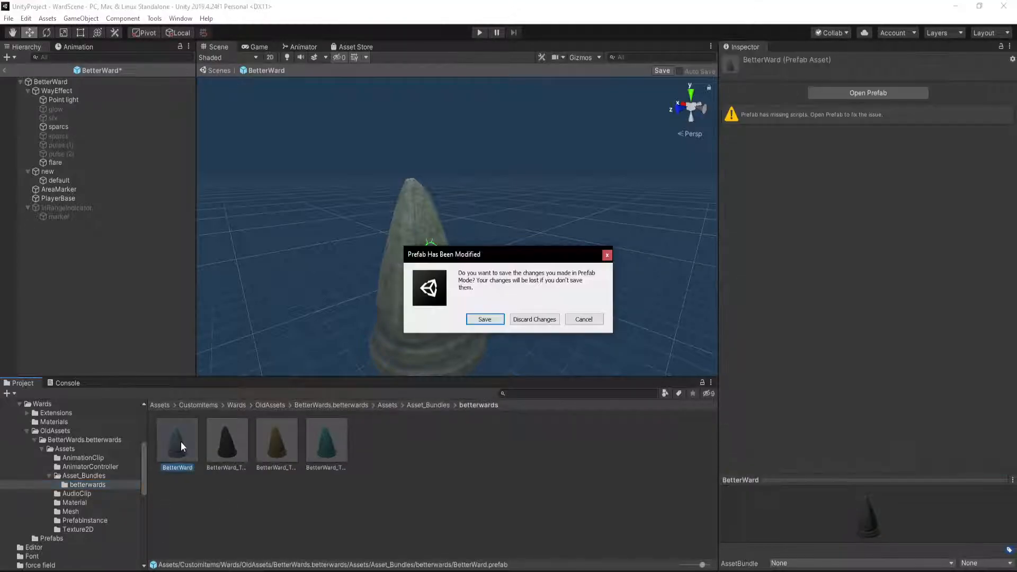
pyautogui.click(487, 319)
pyautogui.click(582, 321)
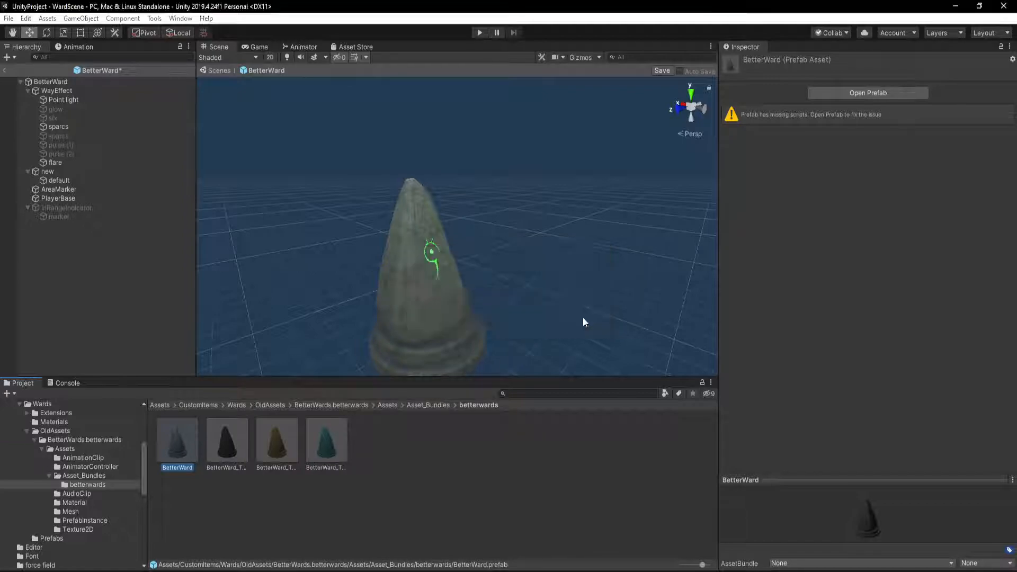
pyautogui.click(65, 383)
pyautogui.click(10, 393)
pyautogui.click(21, 382)
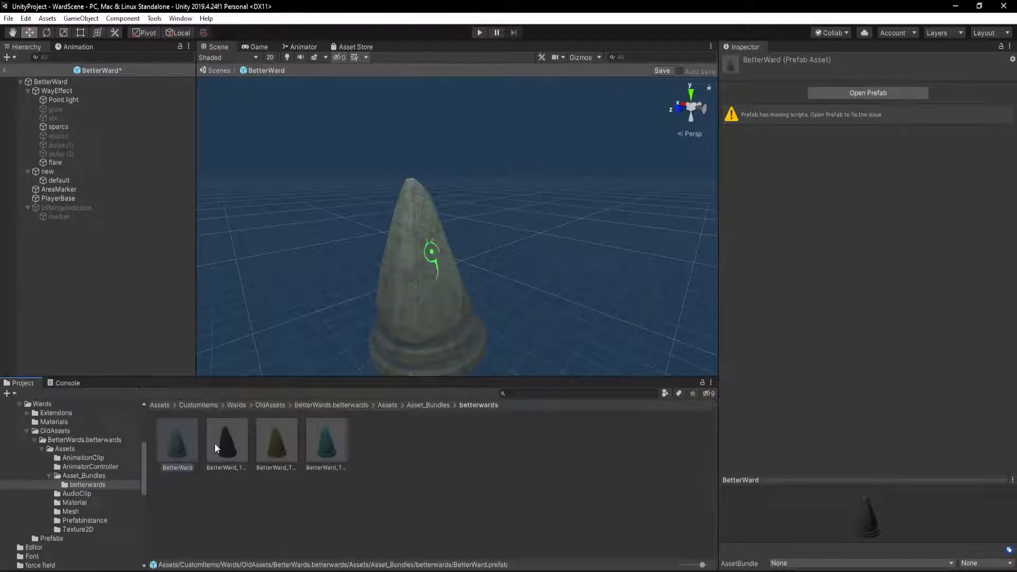
pyautogui.doubleClick(170, 436)
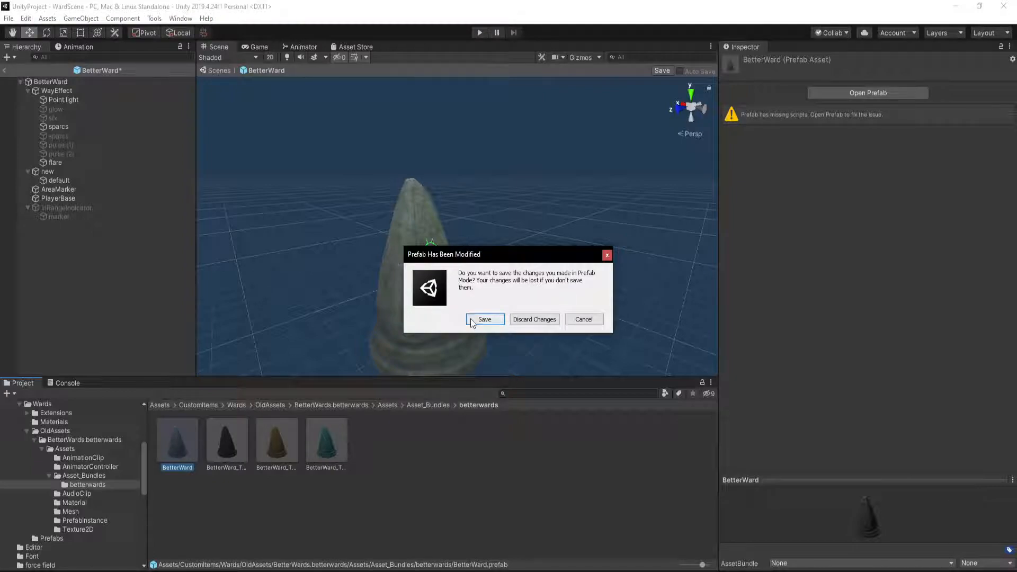
pyautogui.click(471, 319)
pyautogui.click(580, 320)
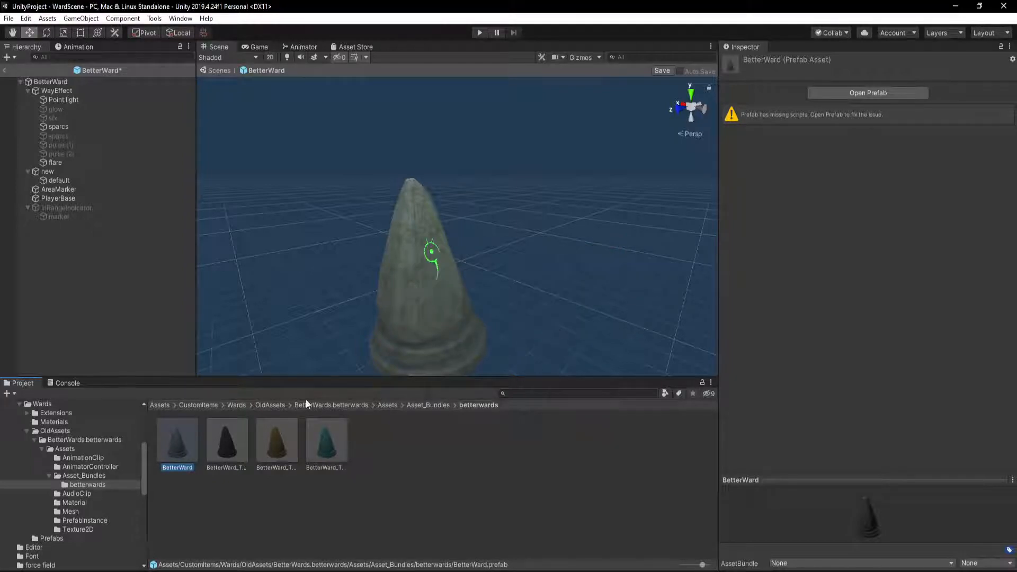
# Review the console's save errors and inspect the WayEffect child objects, from Point light to flare, for missing scripts
pyautogui.click(65, 384)
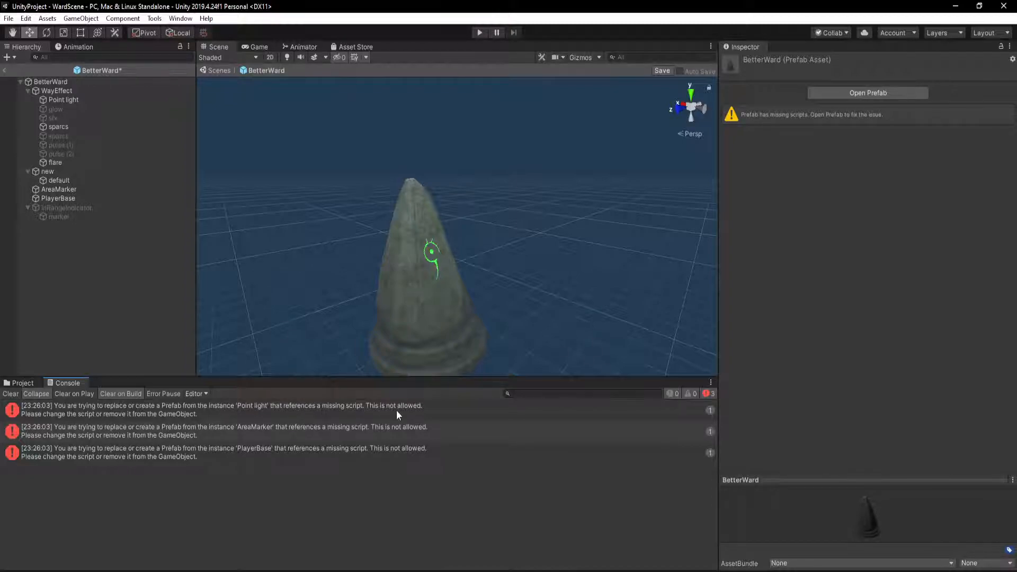
pyautogui.click(68, 100)
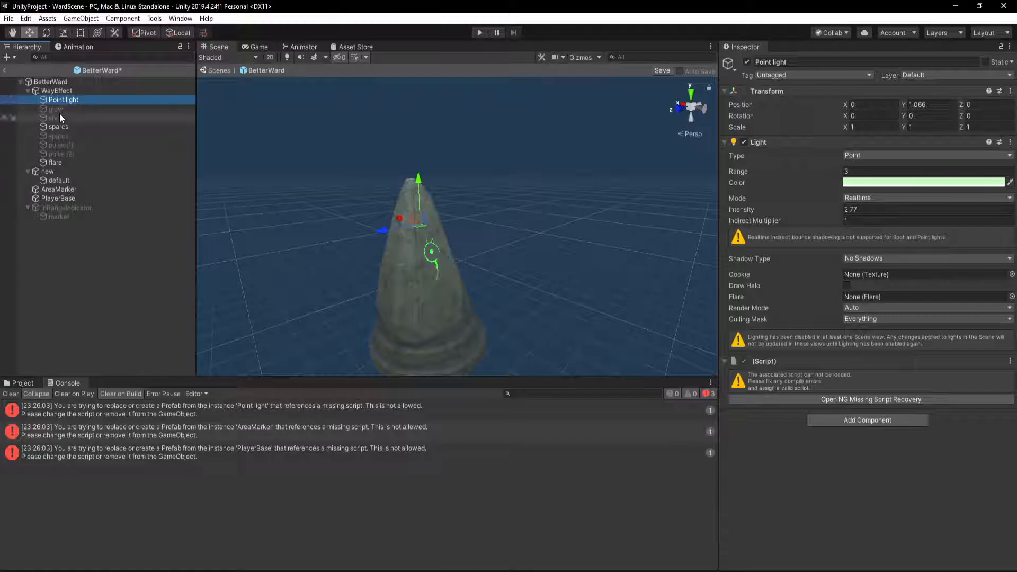
pyautogui.click(59, 116)
pyautogui.click(59, 128)
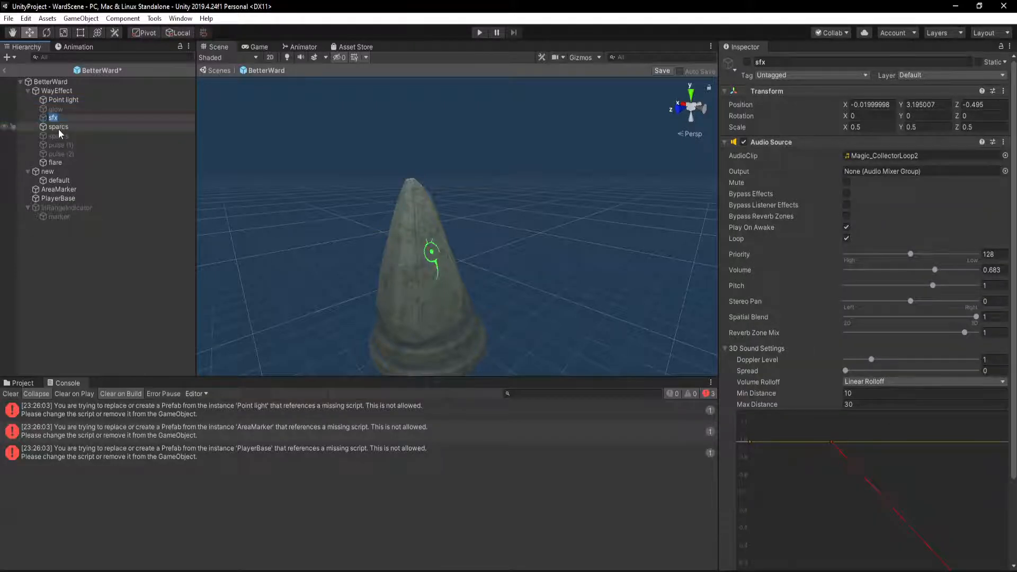
pyautogui.click(58, 137)
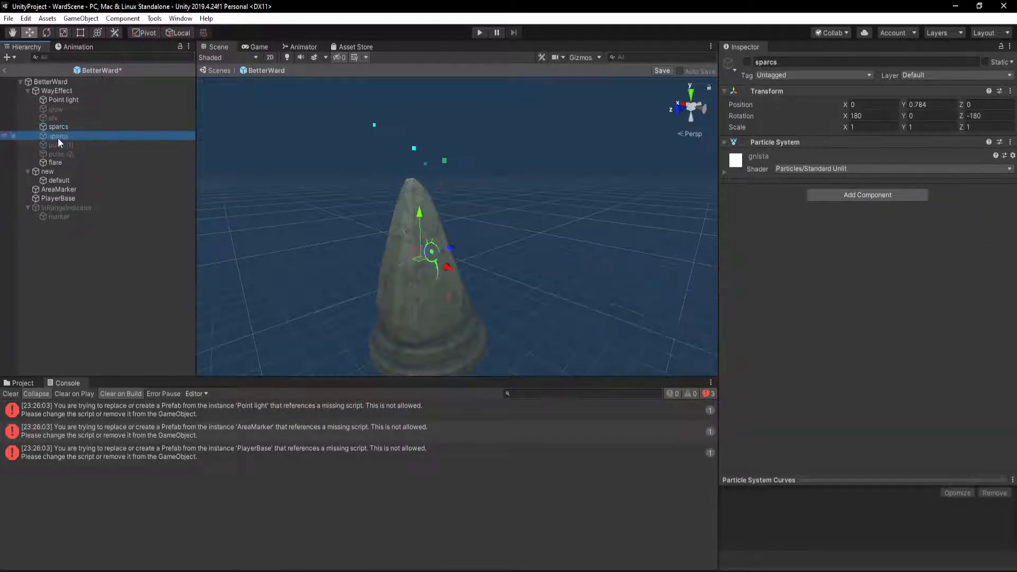
pyautogui.click(65, 145)
pyautogui.click(62, 154)
pyautogui.click(62, 162)
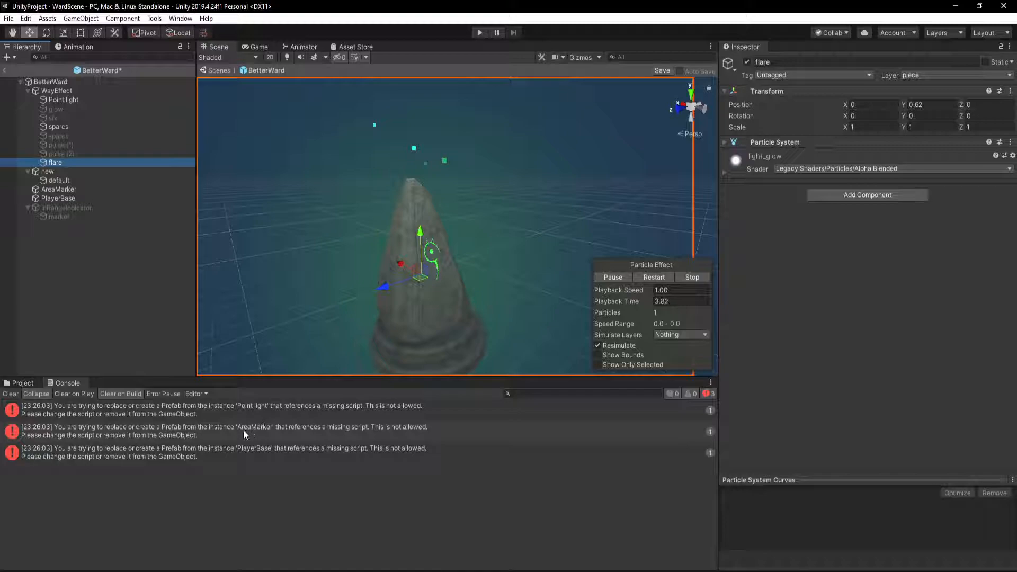
# Remove the missing script component from the PlayerBase object
pyautogui.click(72, 199)
pyautogui.click(886, 256)
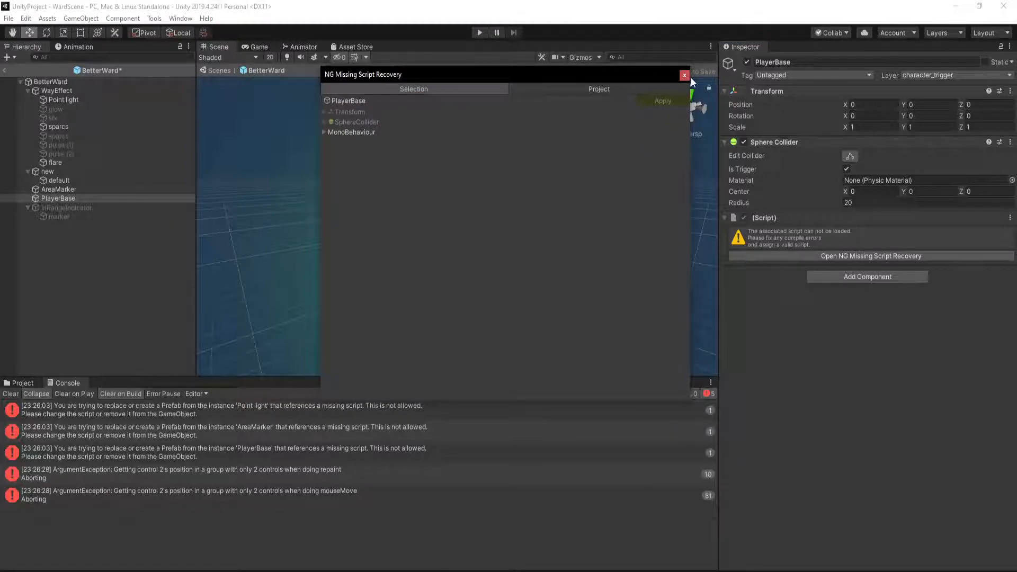
pyautogui.click(682, 75)
pyautogui.click(1010, 218)
pyautogui.click(987, 243)
# Add an Effect Area component to PlayerBase and set its Type to Player Base
pyautogui.click(897, 223)
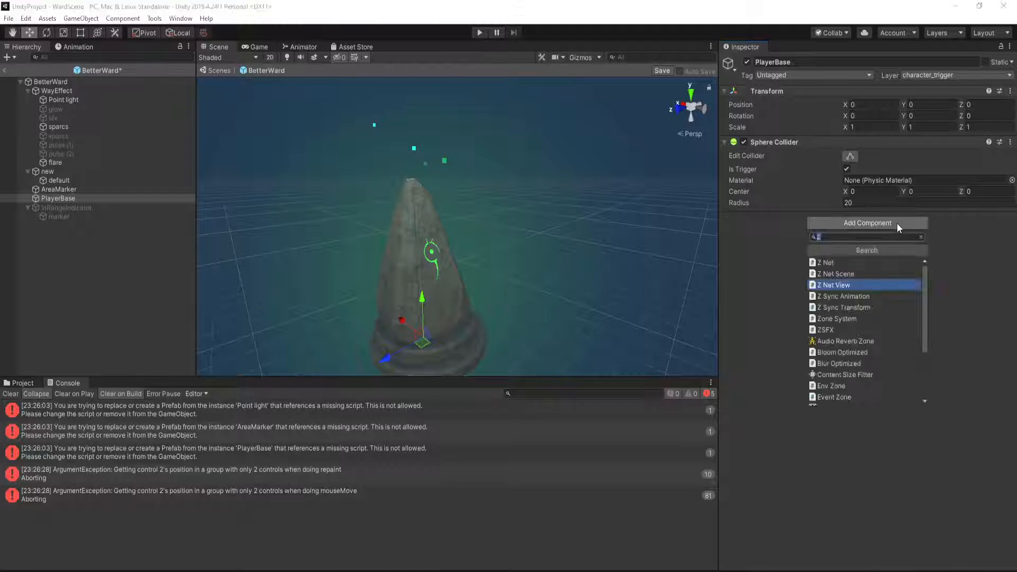
pyautogui.write('eff')
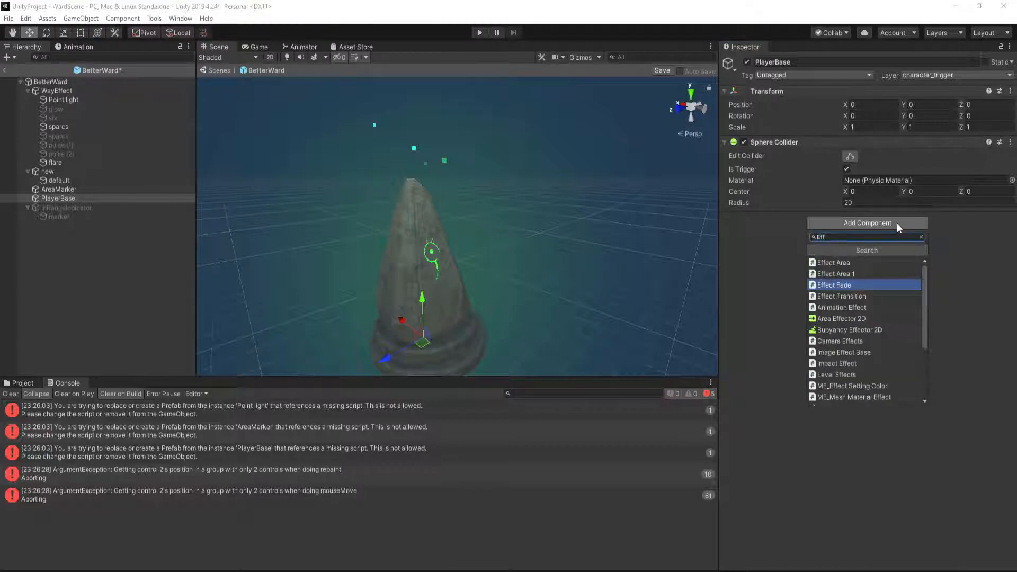
pyautogui.press('Up')
pyautogui.press('Up')
pyautogui.press('Return')
pyautogui.click(859, 242)
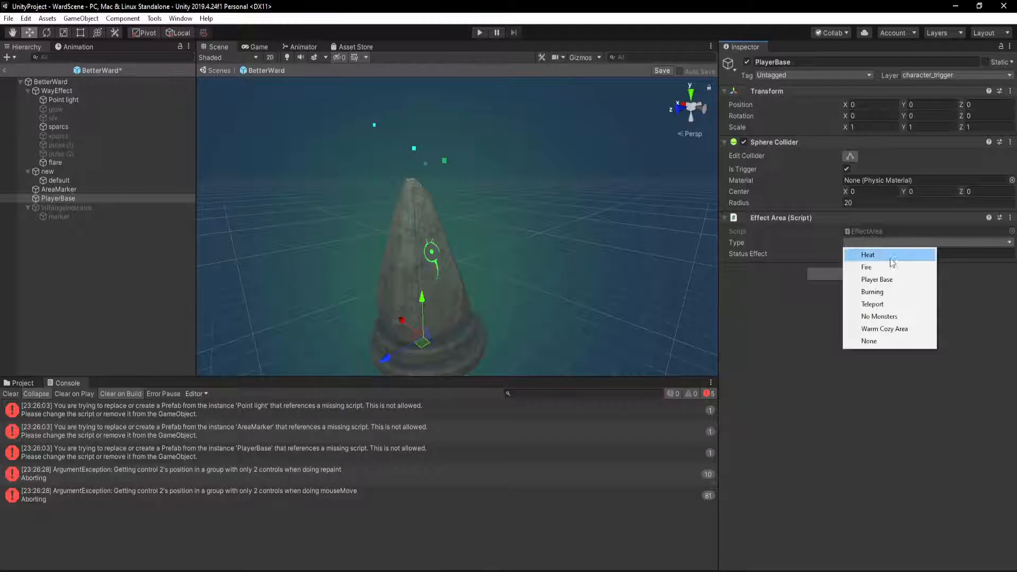
pyautogui.click(905, 280)
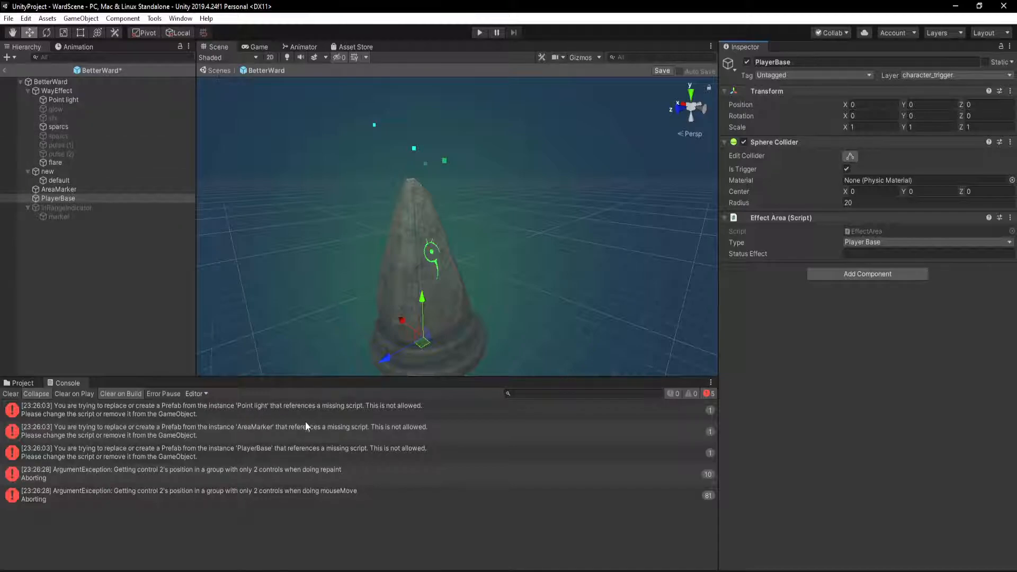
# Remove the missing script component from the AreaMarker object
pyautogui.click(69, 191)
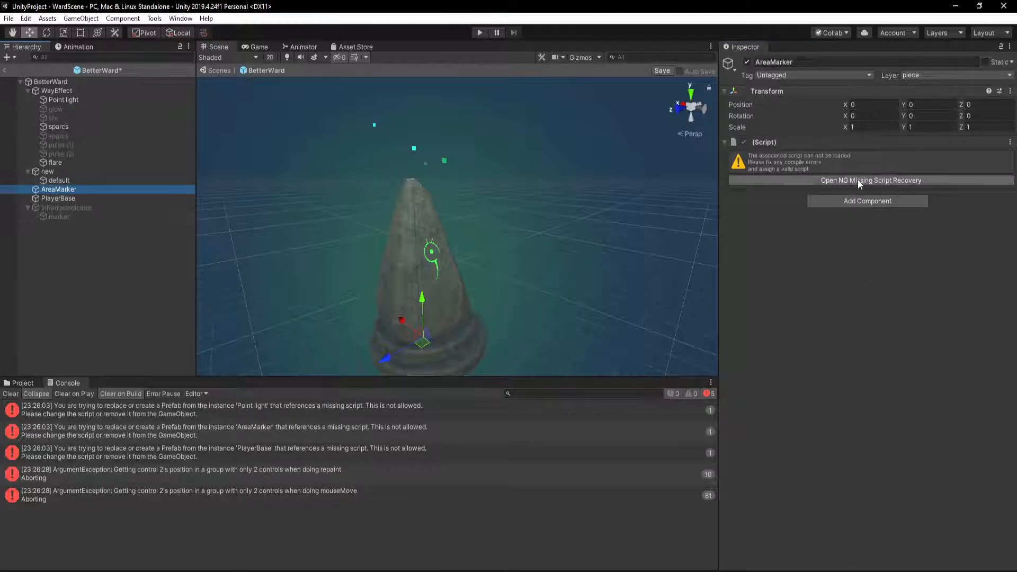
pyautogui.click(857, 179)
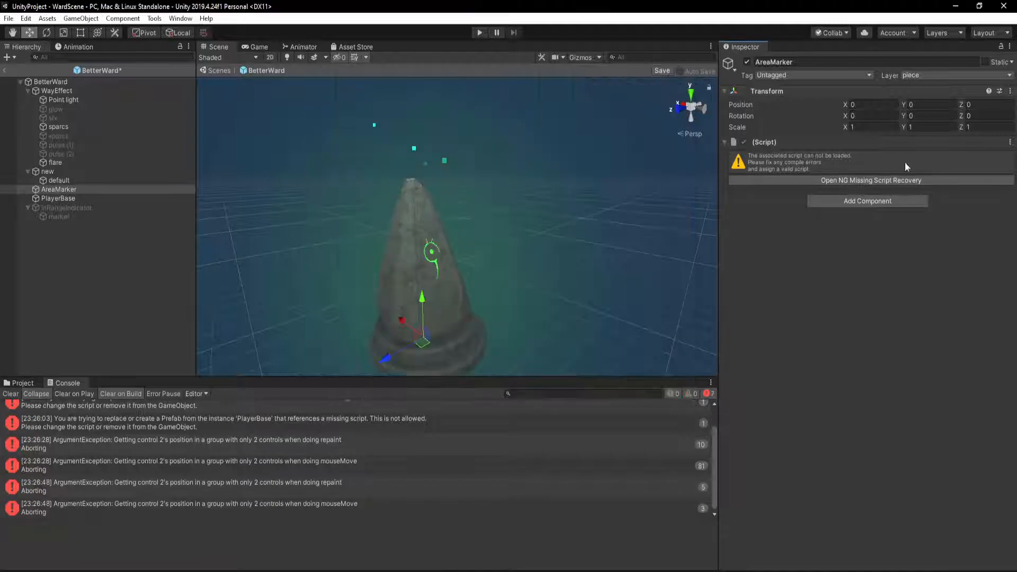
pyautogui.click(1009, 142)
pyautogui.click(977, 170)
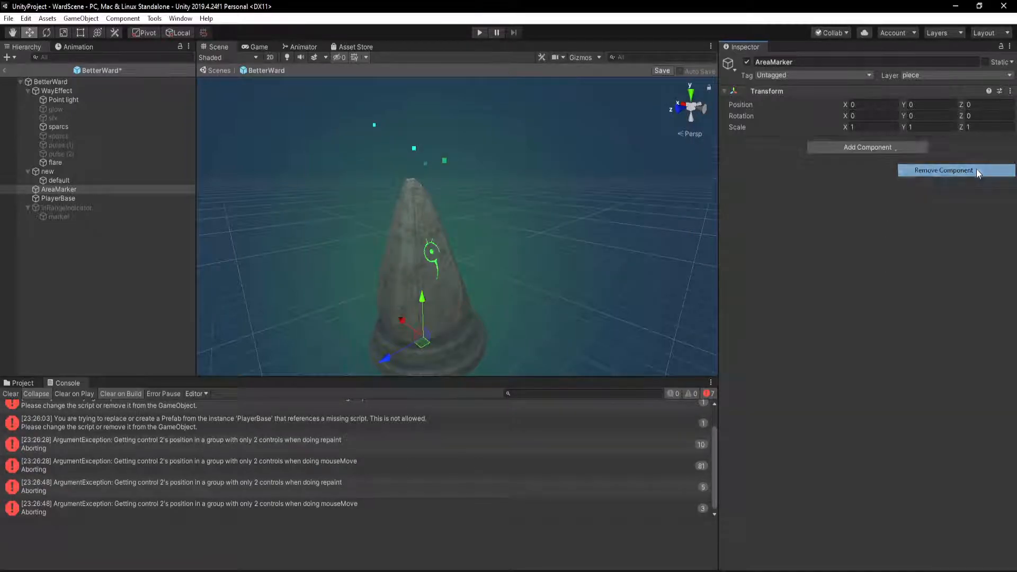
# Add a Circle Projector component to the AreaMarker object
pyautogui.click(853, 147)
pyautogui.write('cir')
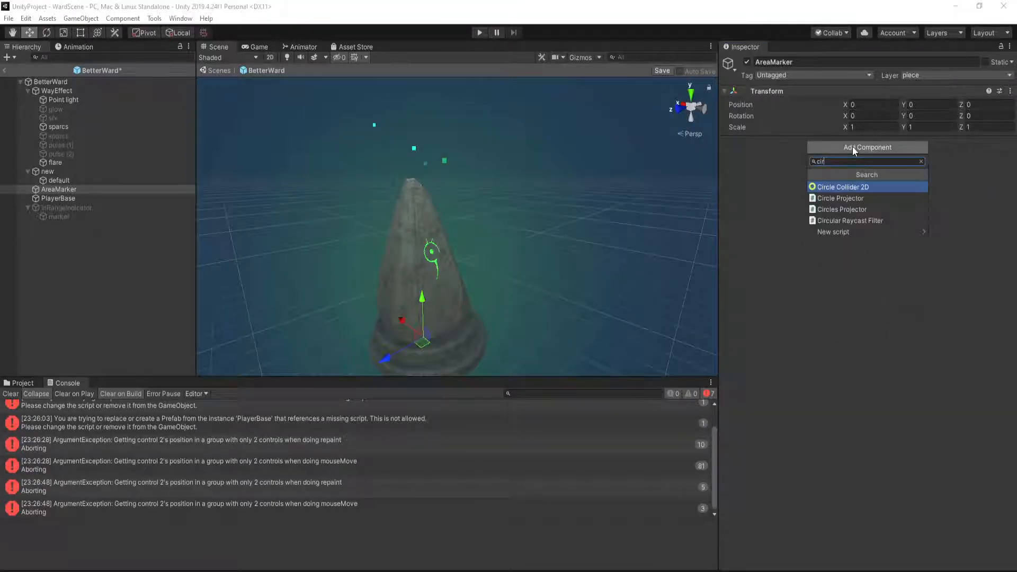
pyautogui.press('Down')
pyautogui.press('Return')
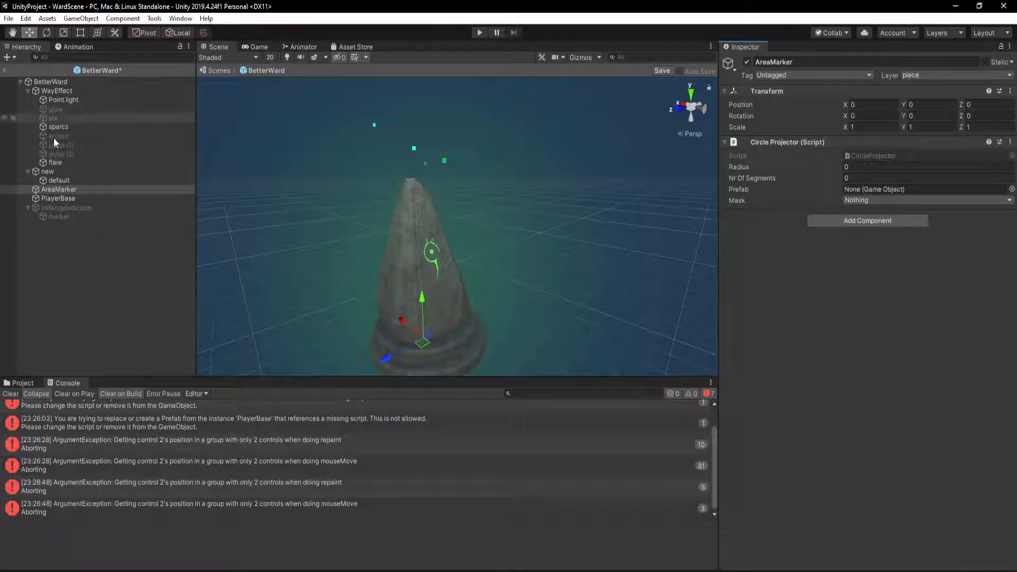
# Remove the missing script component from WayEffect's Point light and save the BetterWard prefab
pyautogui.scroll(1, 234, 461)
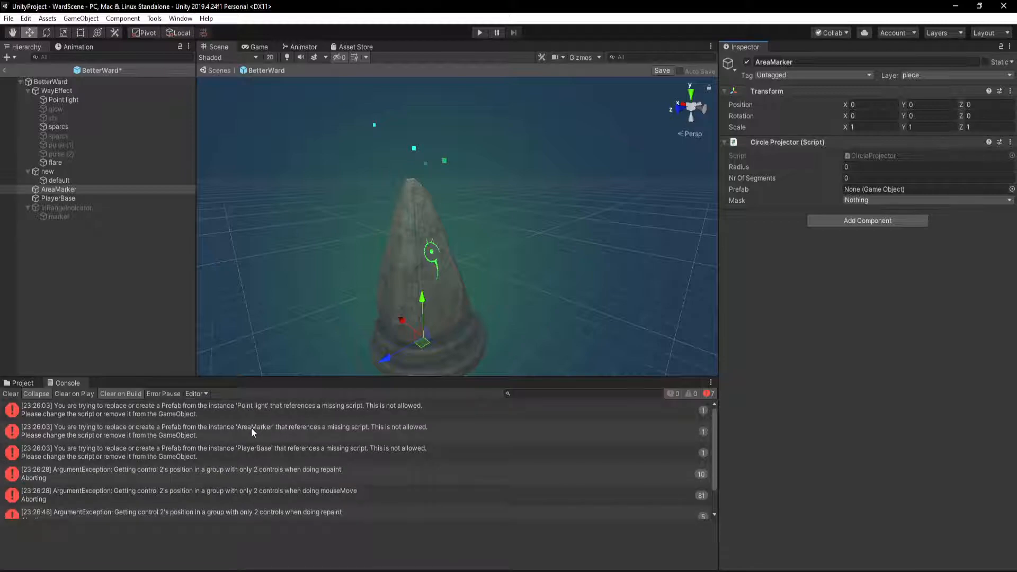
pyautogui.click(66, 99)
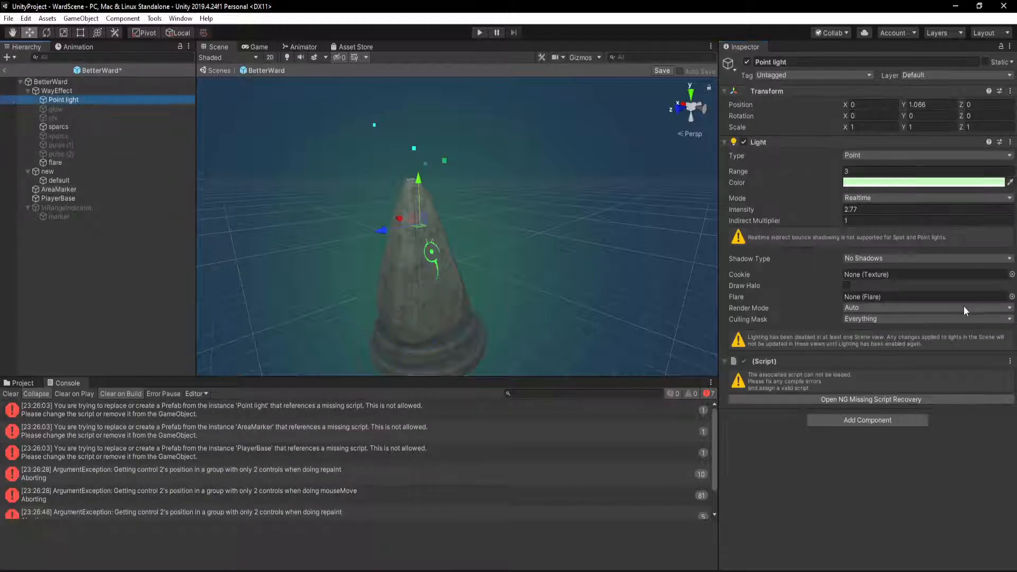
pyautogui.click(1010, 361)
pyautogui.click(990, 390)
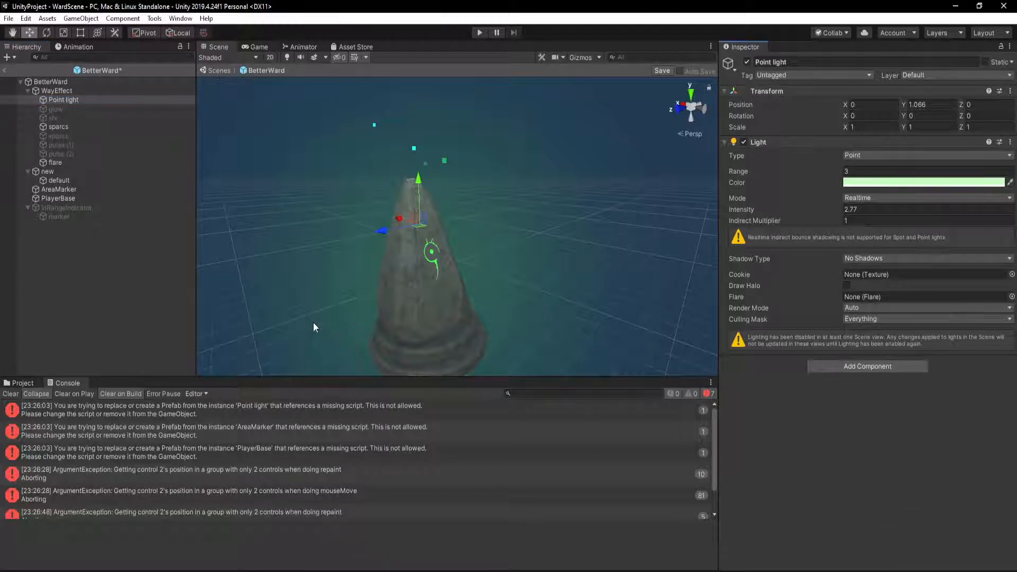
pyautogui.hotkey('ctrl', 's')
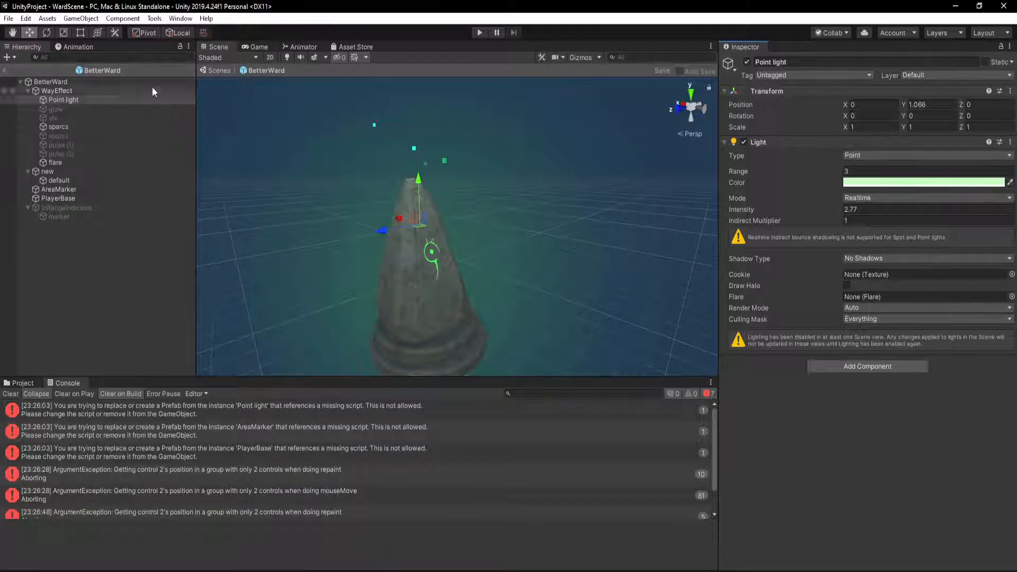
# Clear the console messages and reopen the BetterWard prefab from the betterwards asset folder
pyautogui.click(10, 394)
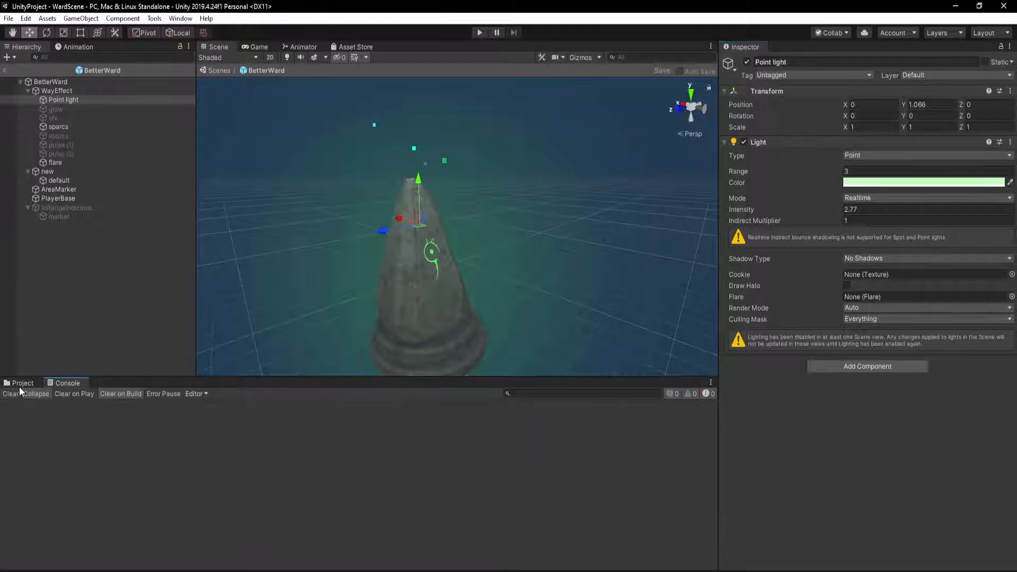
pyautogui.click(19, 385)
pyautogui.click(313, 508)
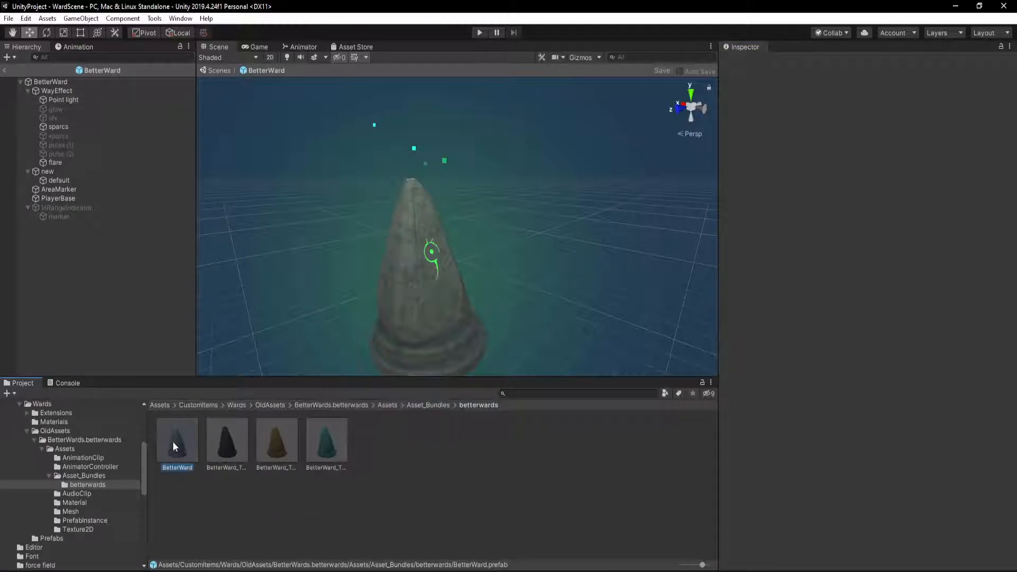
pyautogui.doubleClick(172, 443)
pyautogui.doubleClick(232, 433)
pyautogui.click(171, 443)
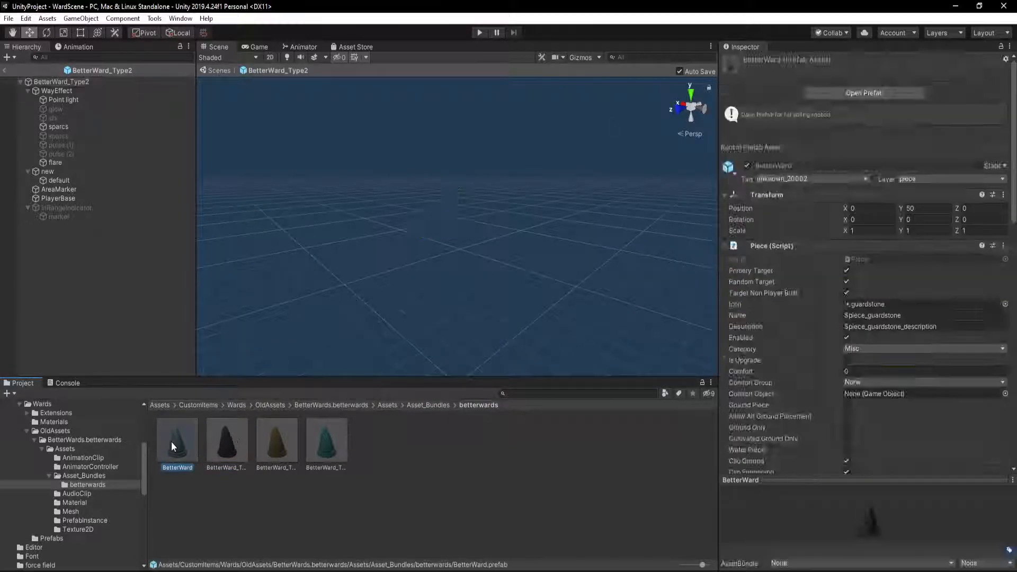
pyautogui.doubleClick(170, 441)
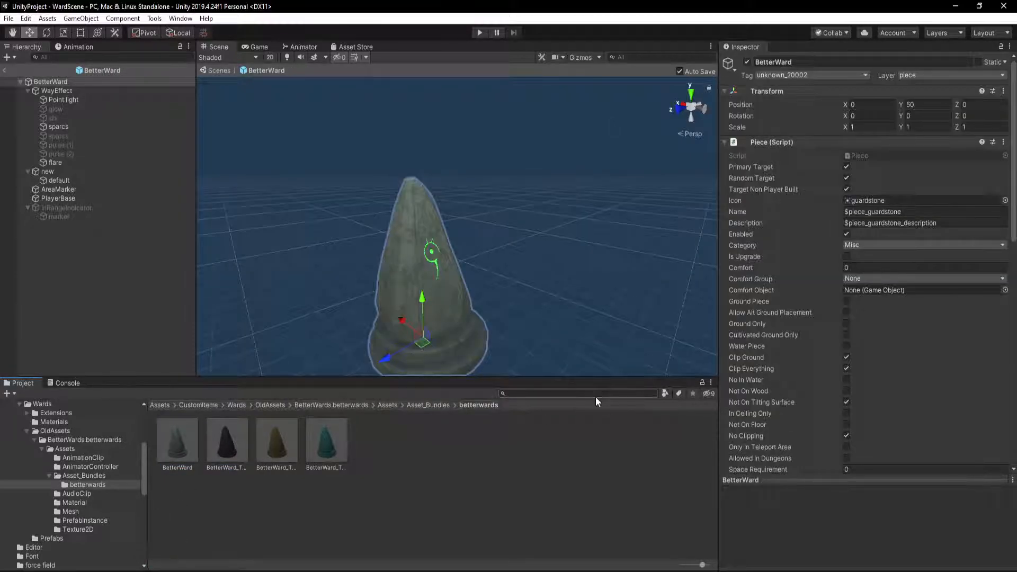
# Find the guard_stone prefab in the project assets, open it and copy its Z Net View component
pyautogui.write('guard_stone')
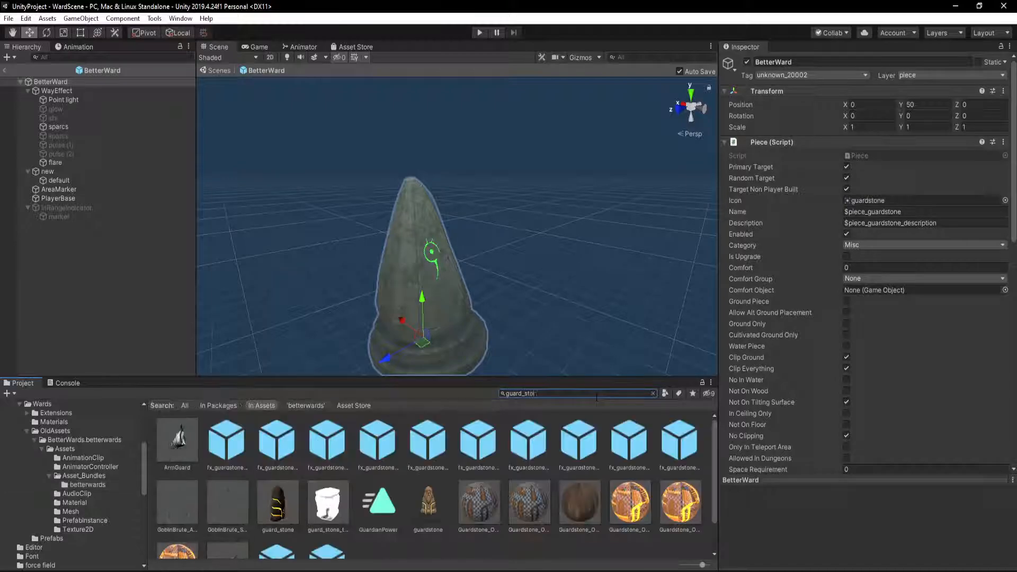
pyautogui.doubleClick(177, 440)
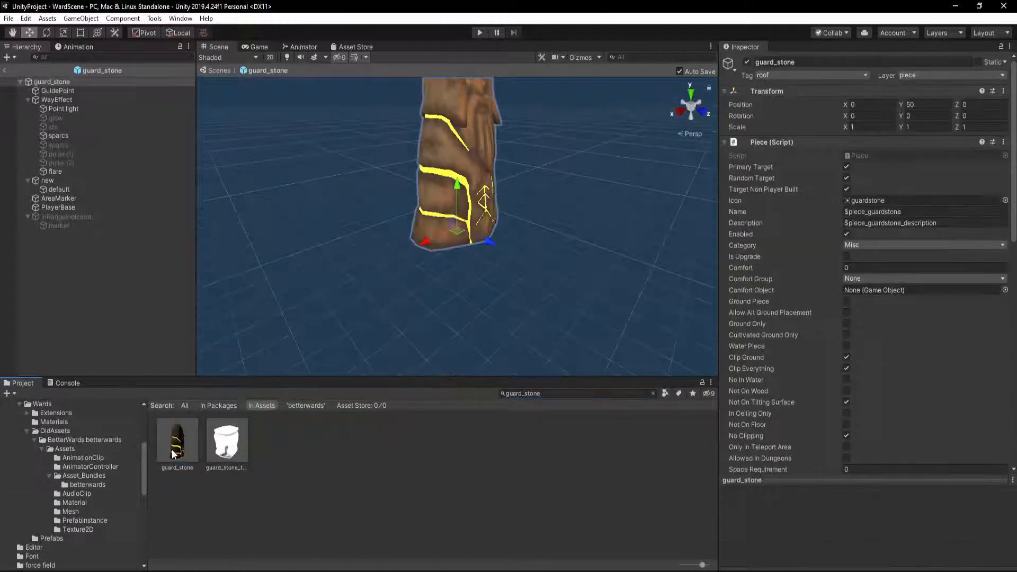
pyautogui.click(725, 143)
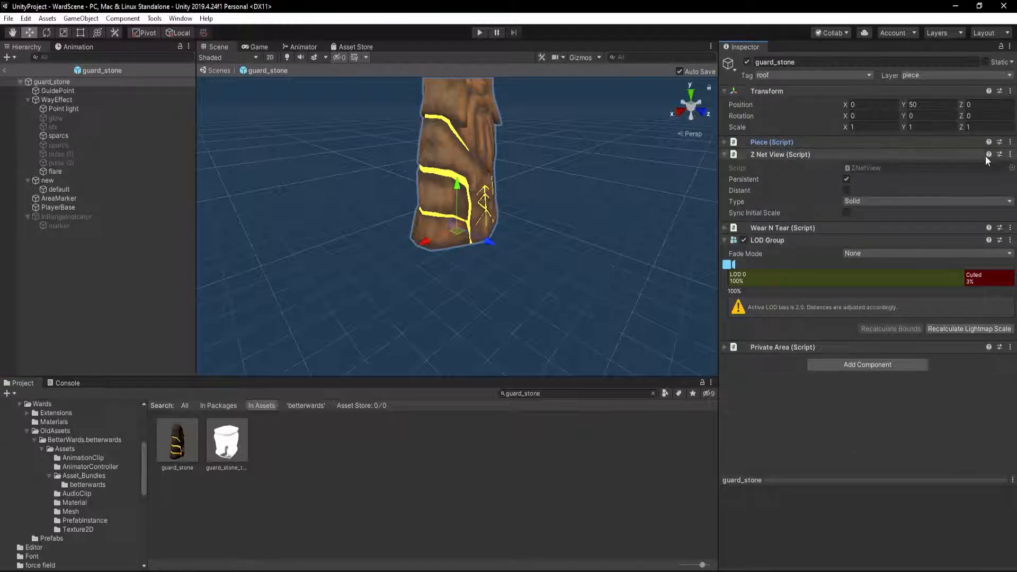
pyautogui.click(1009, 155)
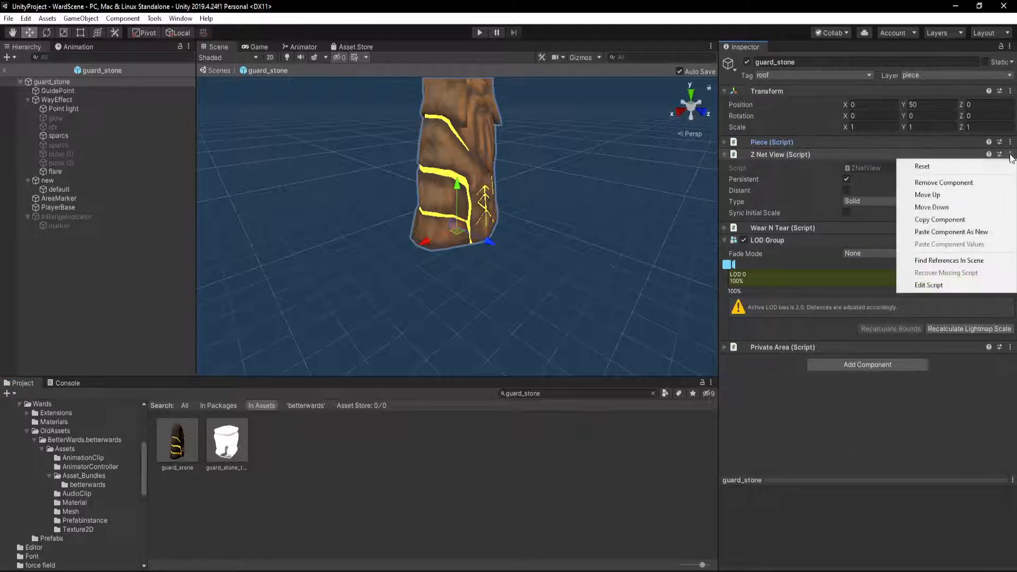
pyautogui.click(974, 220)
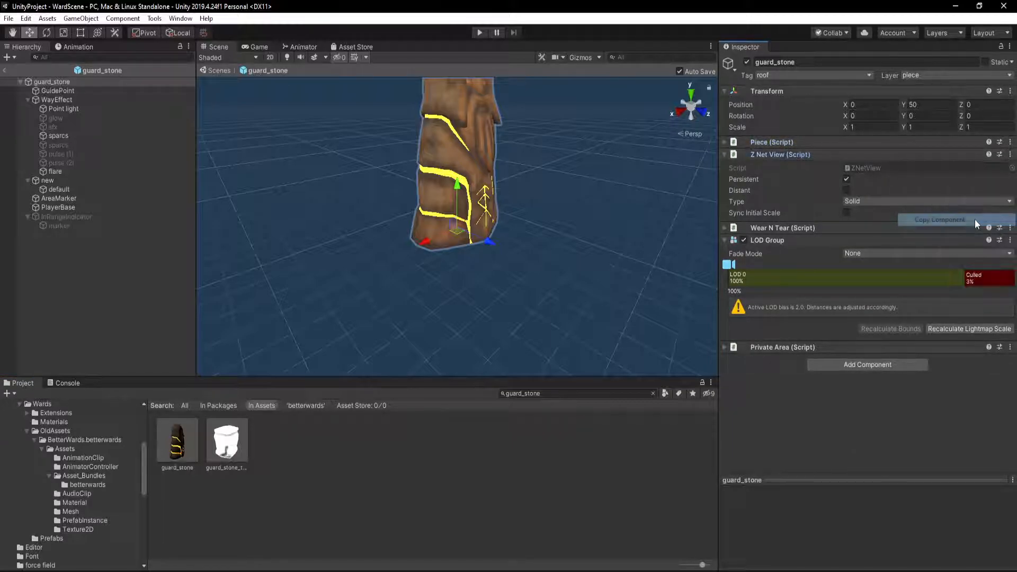
# Reopen BetterWard from the betterwards folder and paste the copied values into its Z Net View component
pyautogui.click(86, 485)
pyautogui.click(157, 455)
pyautogui.doubleClick(170, 449)
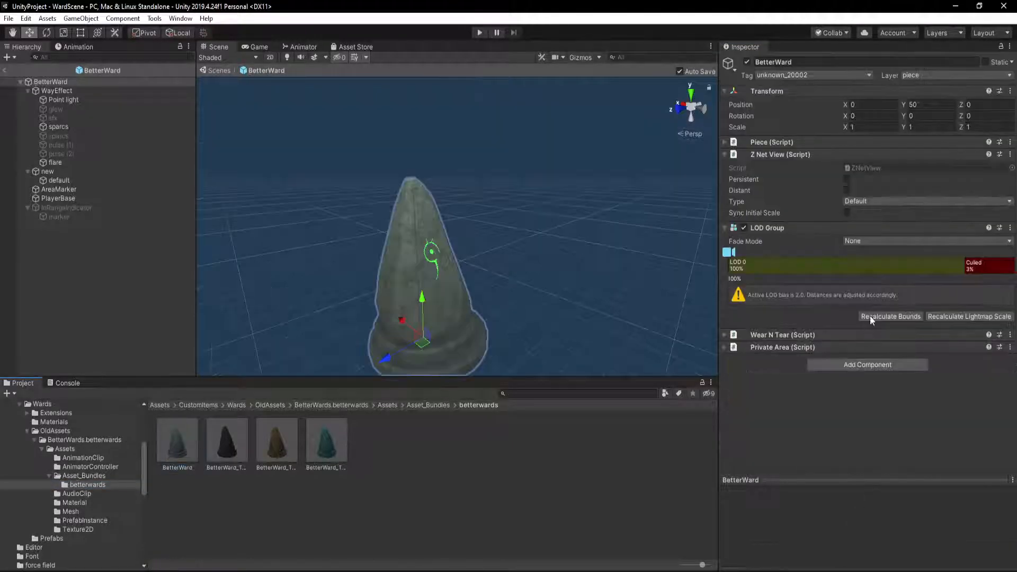
pyautogui.click(1010, 154)
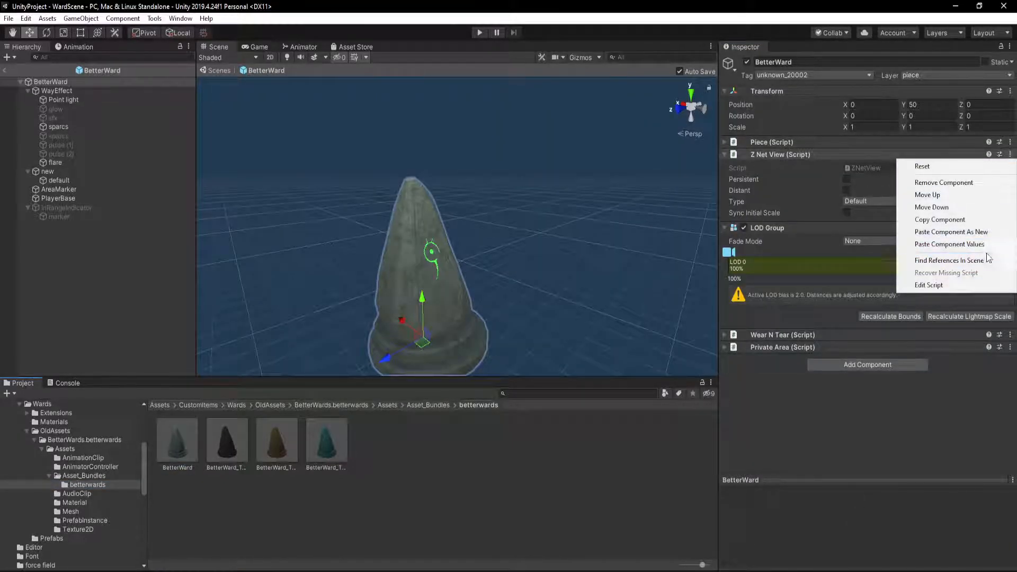
pyautogui.click(983, 246)
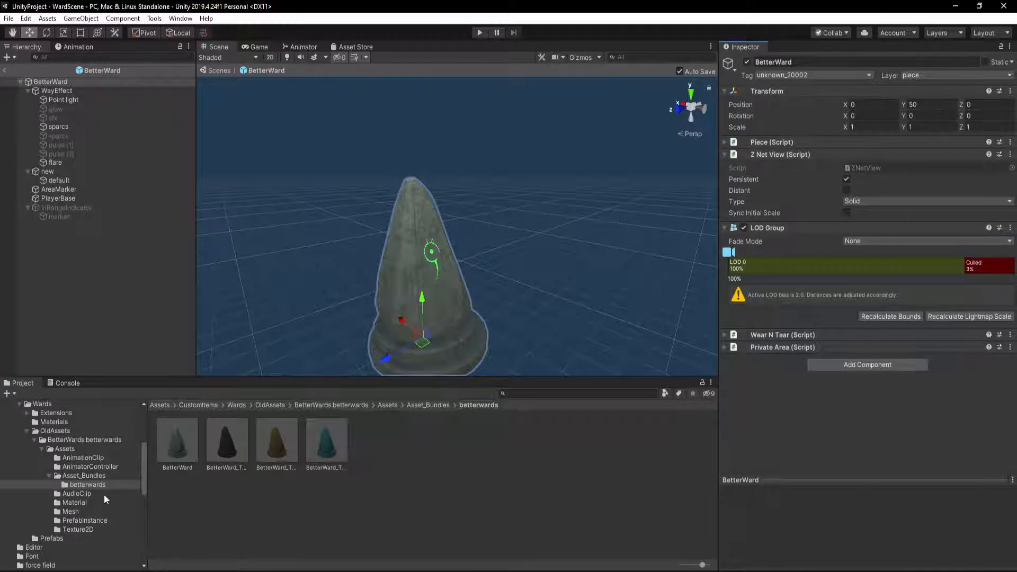
# Search the project for guard_stone, open that prefab and copy its Wear N Tear component
pyautogui.doubleClick(219, 444)
pyautogui.click(553, 392)
pyautogui.write('guard')
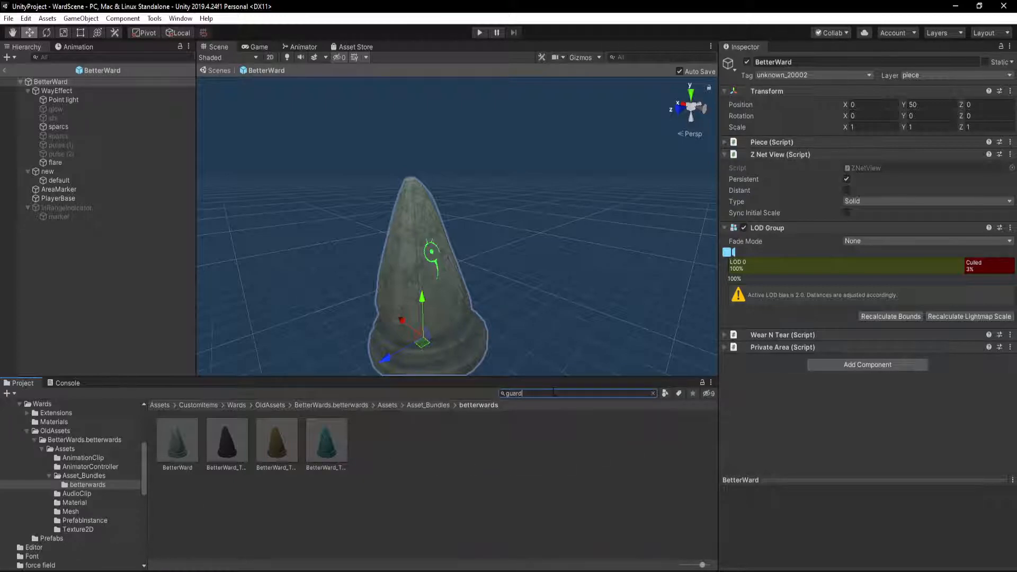
pyautogui.write('_stone')
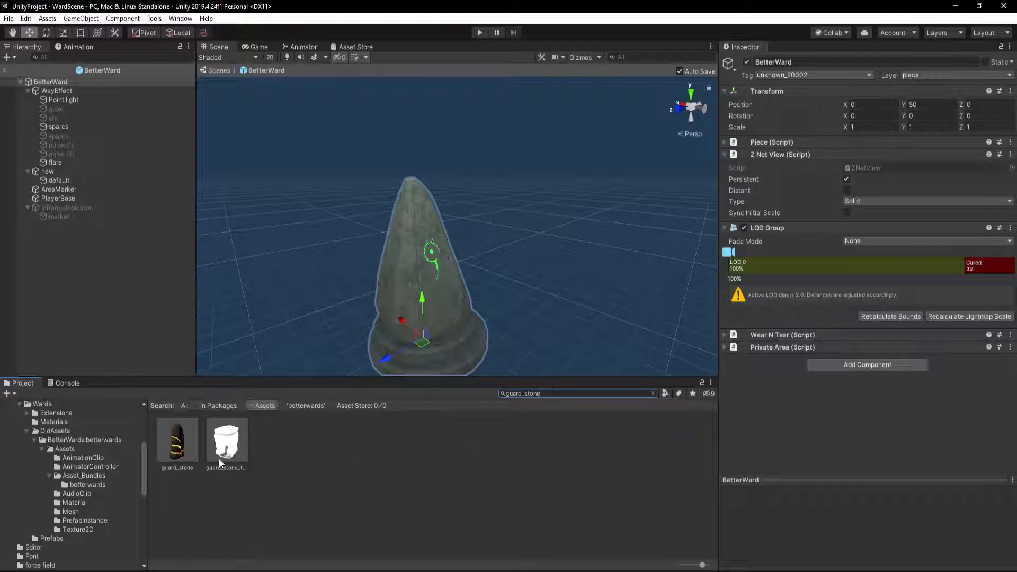
pyautogui.doubleClick(196, 446)
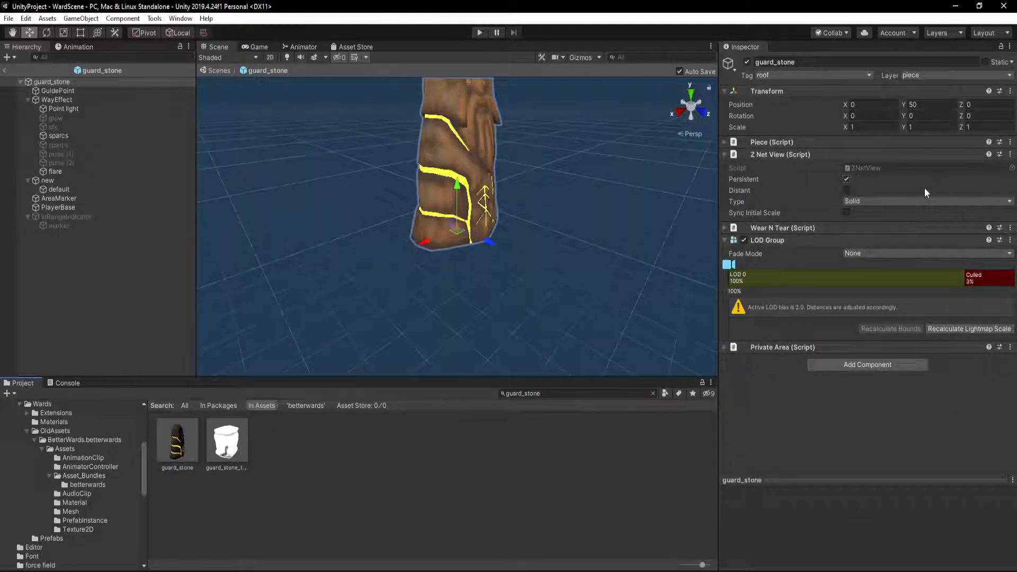
pyautogui.click(1011, 240)
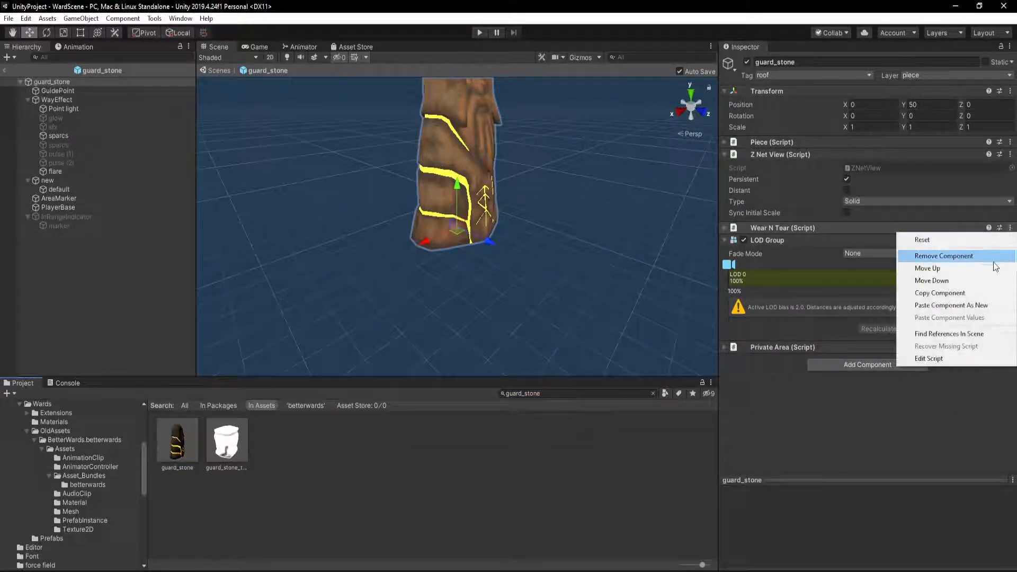
pyautogui.click(982, 296)
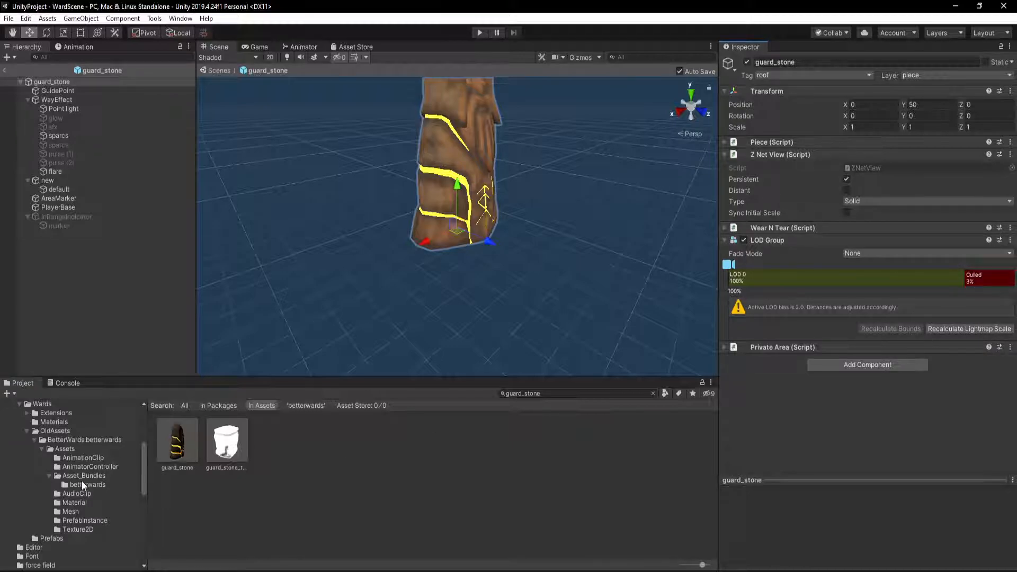
# Reopen the BetterWard prefab and paste the copied values into its Wear N Tear component
pyautogui.click(82, 483)
pyautogui.doubleClick(168, 444)
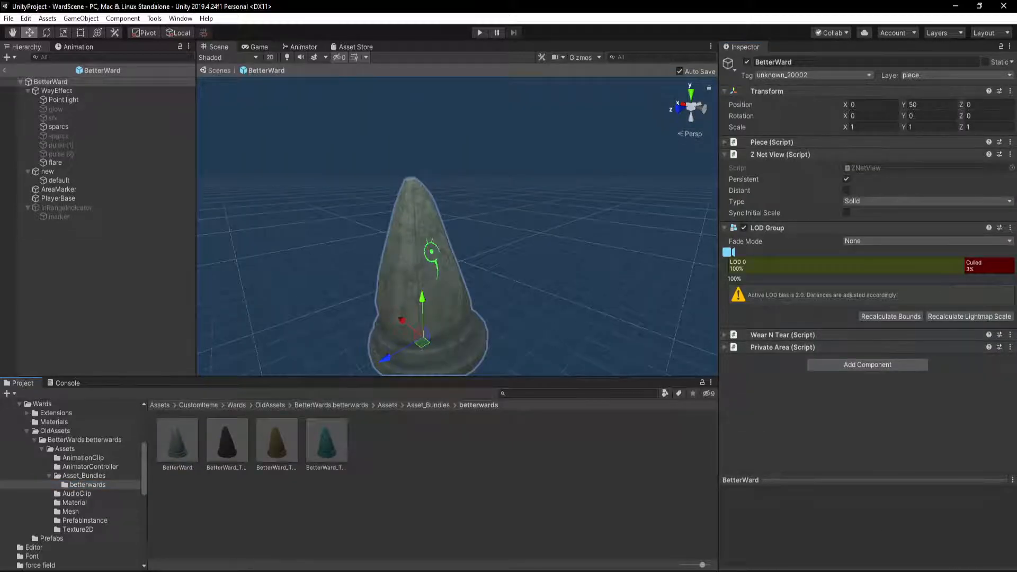
pyautogui.click(1010, 335)
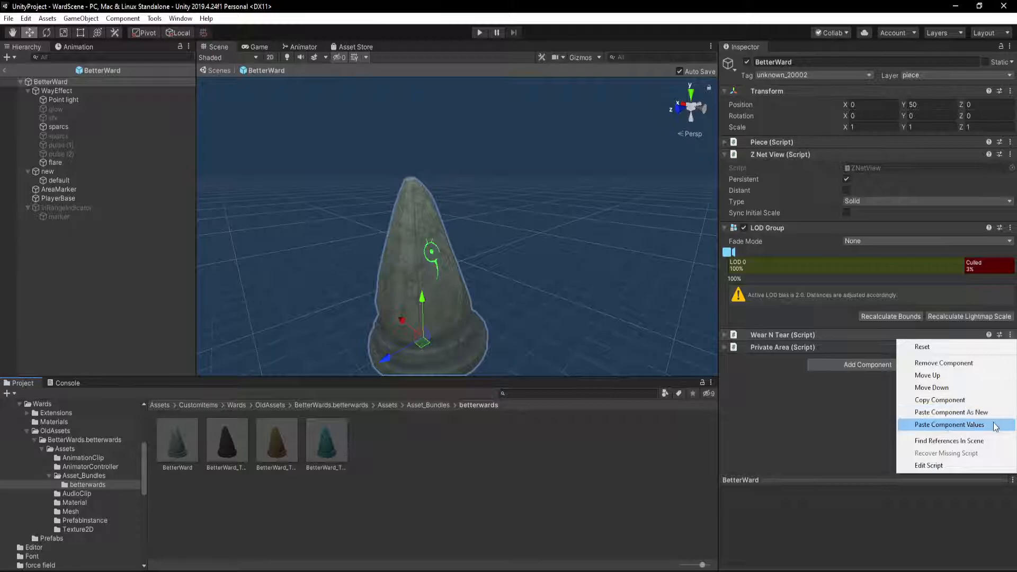
pyautogui.click(994, 427)
# Search for the guard_stone prefab again, open it and copy its Private Area component
pyautogui.click(533, 393)
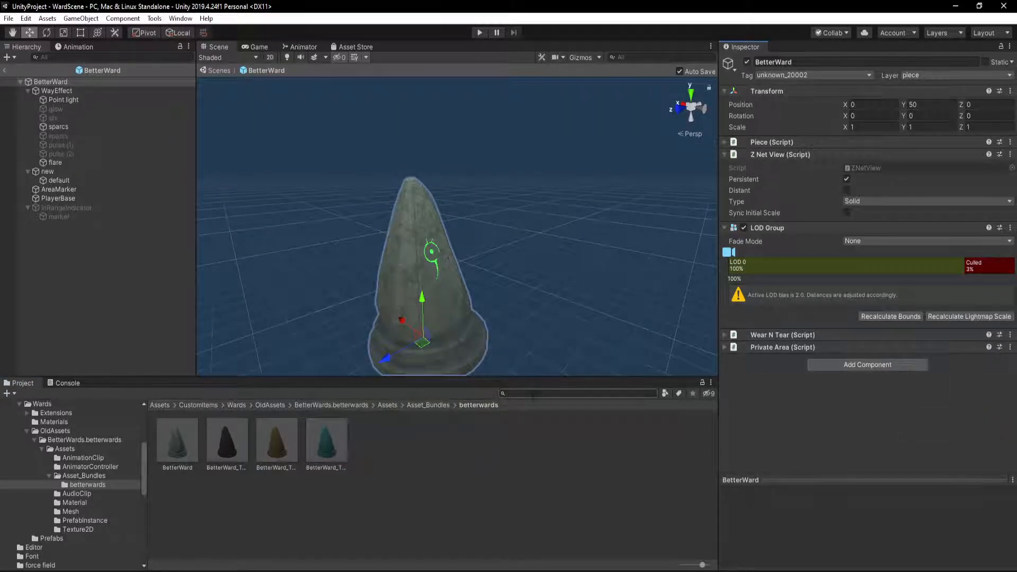
pyautogui.write('guard_stone')
pyautogui.click(169, 444)
pyautogui.doubleClick(169, 444)
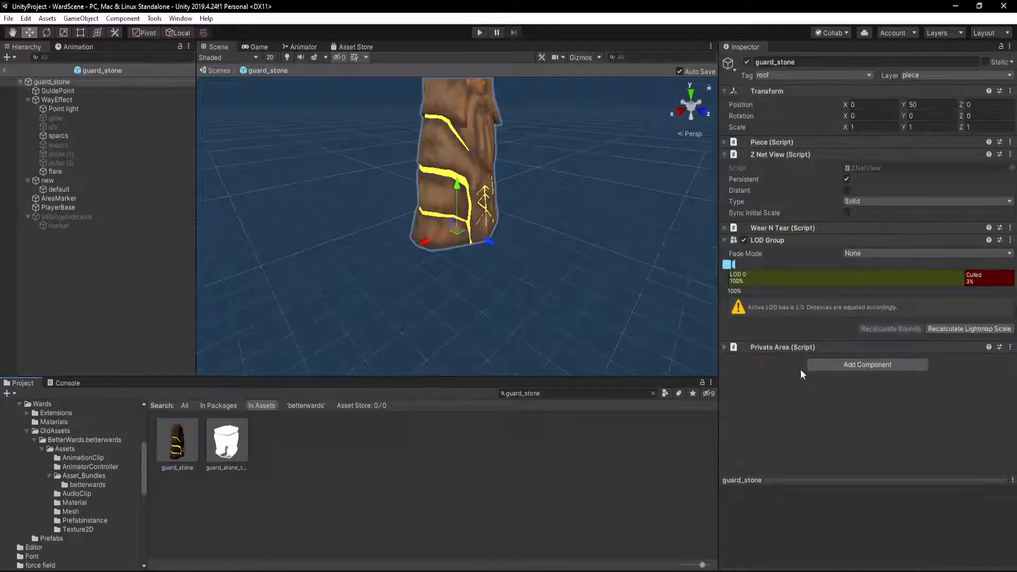
pyautogui.click(1011, 348)
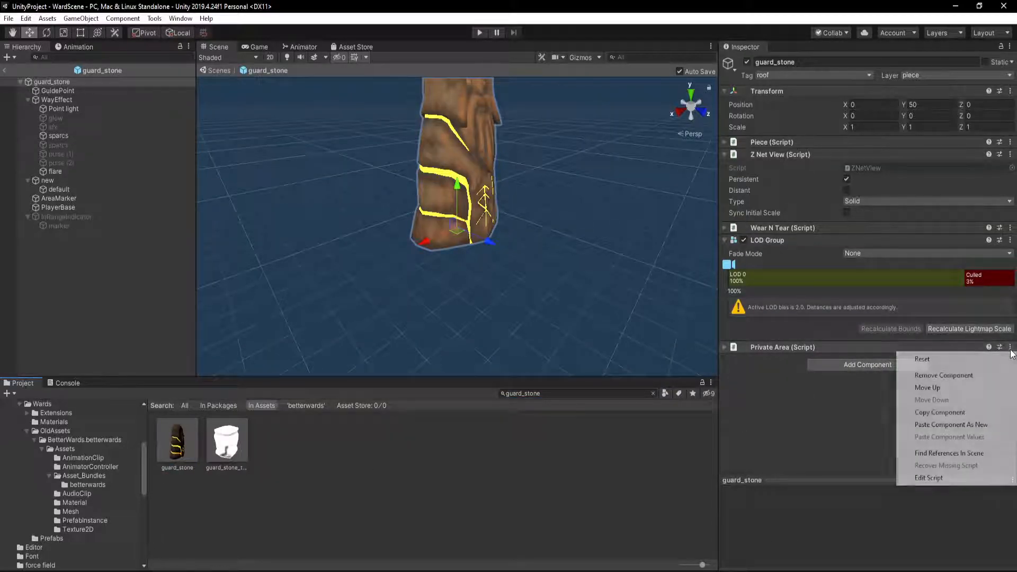
pyautogui.click(986, 412)
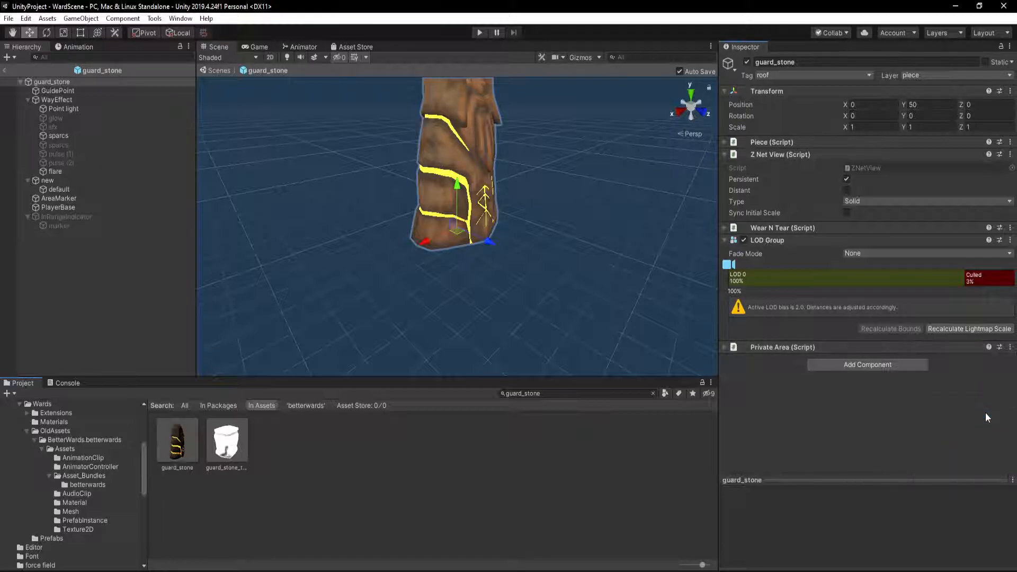
# Return to the BetterWard prefab and paste the copied values into its Private Area component
pyautogui.click(76, 484)
pyautogui.doubleClick(179, 444)
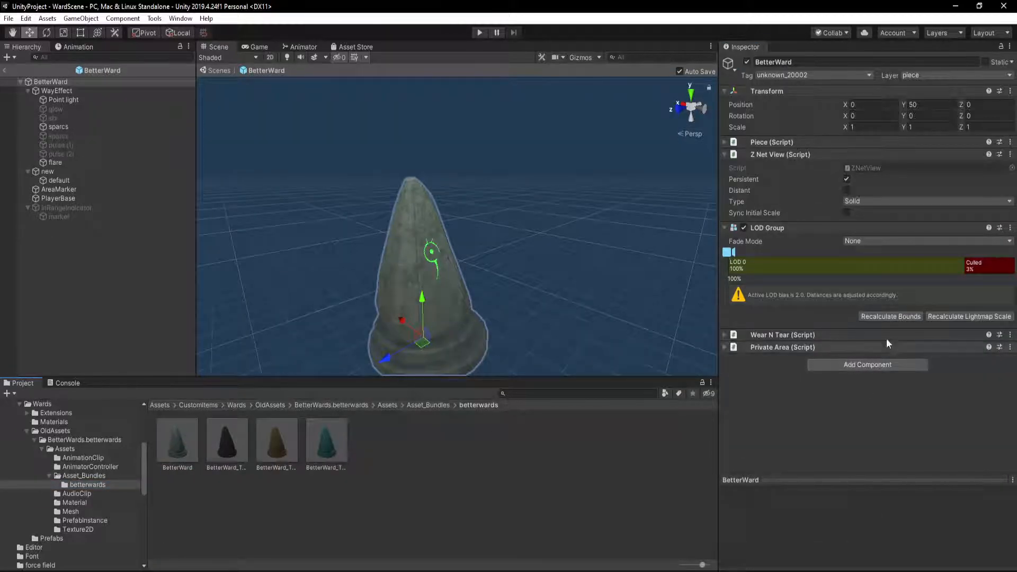
pyautogui.click(1010, 346)
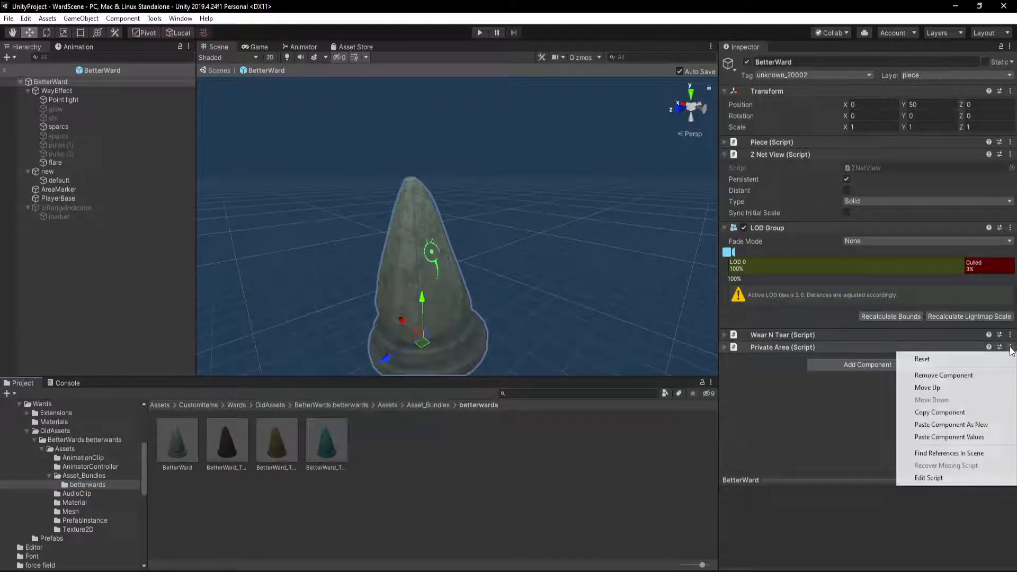
pyautogui.click(985, 442)
# Search the project for guard_stone, open that prefab and copy the Light Lod component of its Point light
pyautogui.click(561, 393)
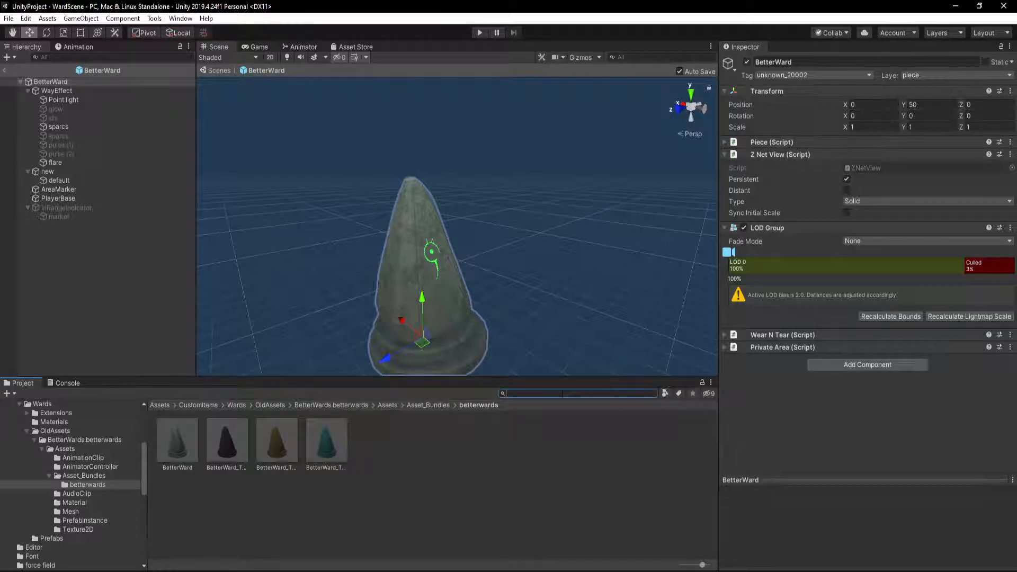
pyautogui.write('guard_stone')
pyautogui.doubleClick(170, 431)
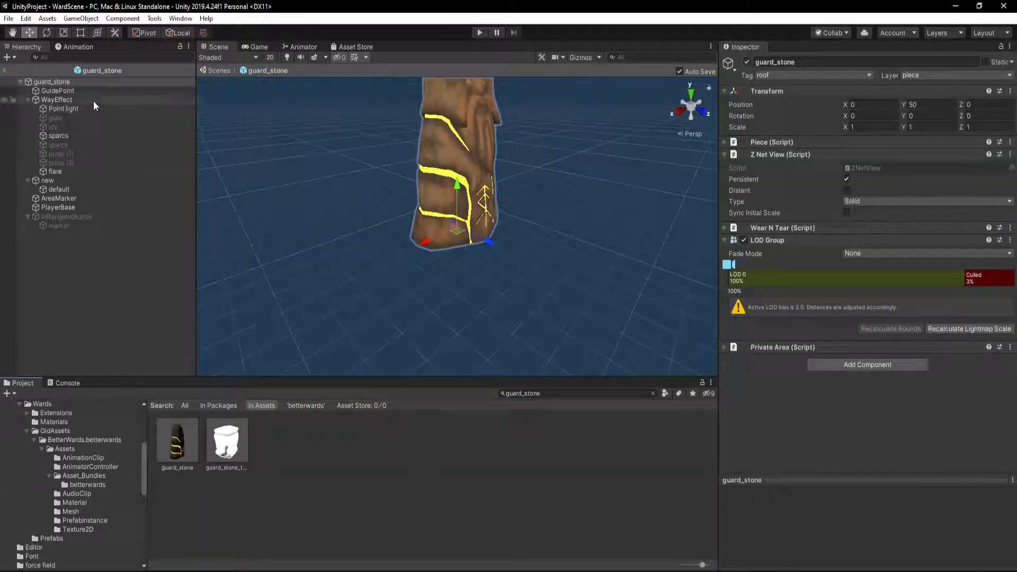
pyautogui.click(59, 110)
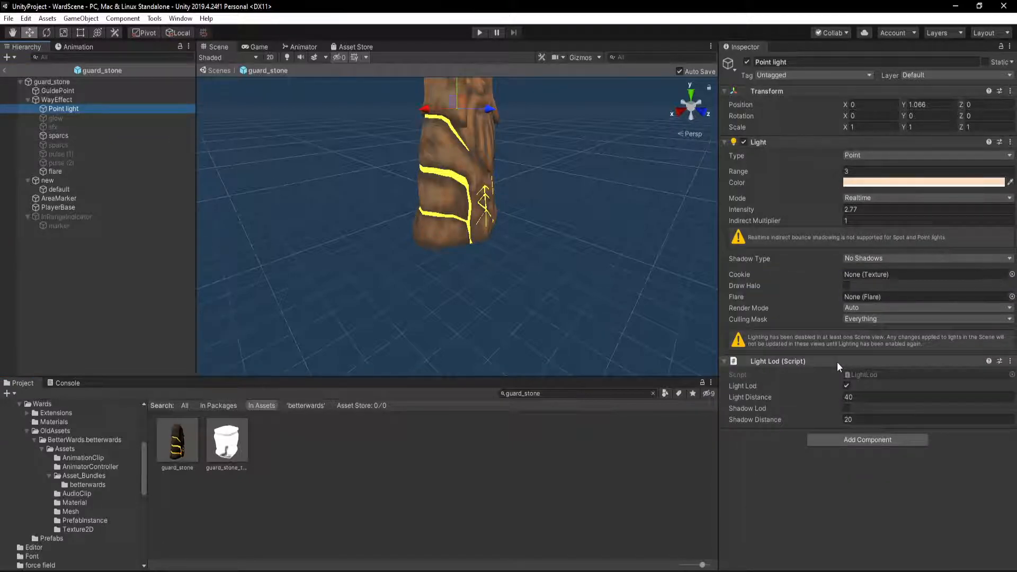
pyautogui.click(1011, 362)
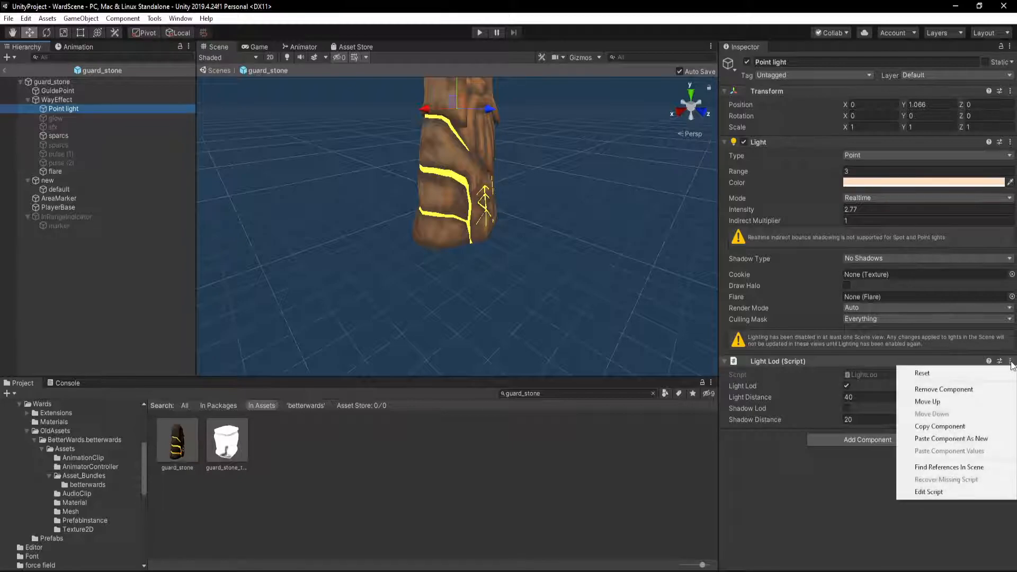
pyautogui.click(994, 426)
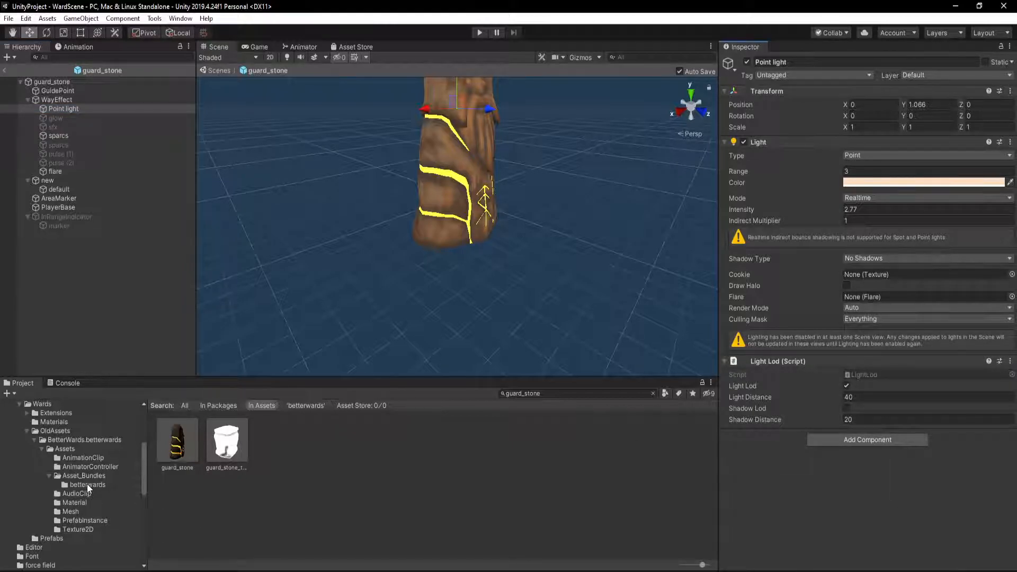
# Reopen the BetterWard prefab from the betterwards folder and paste the copied Light Lod as a new component on its Point light
pyautogui.click(87, 484)
pyautogui.doubleClick(174, 441)
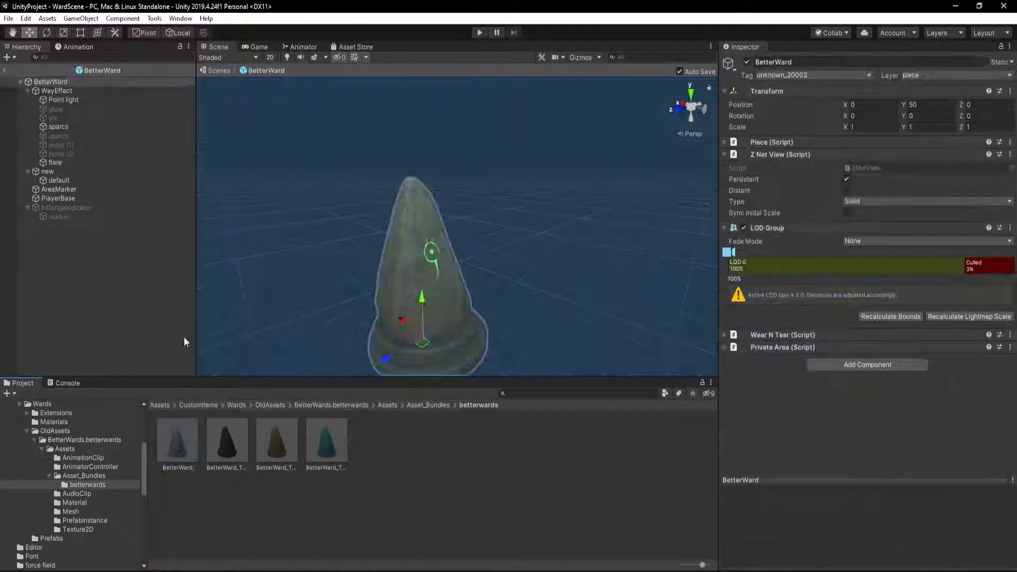
pyautogui.click(63, 99)
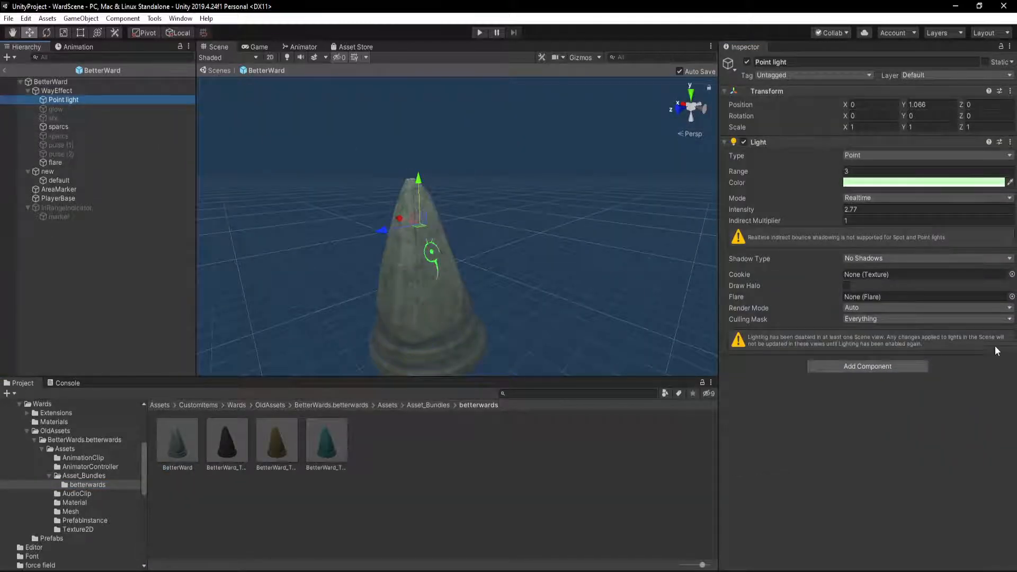
pyautogui.click(1010, 142)
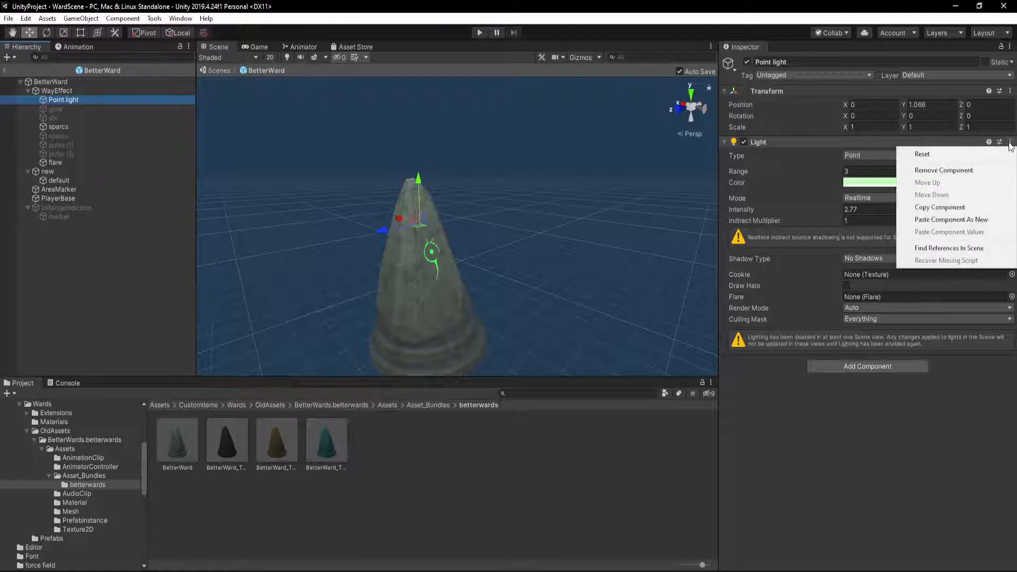
pyautogui.click(990, 222)
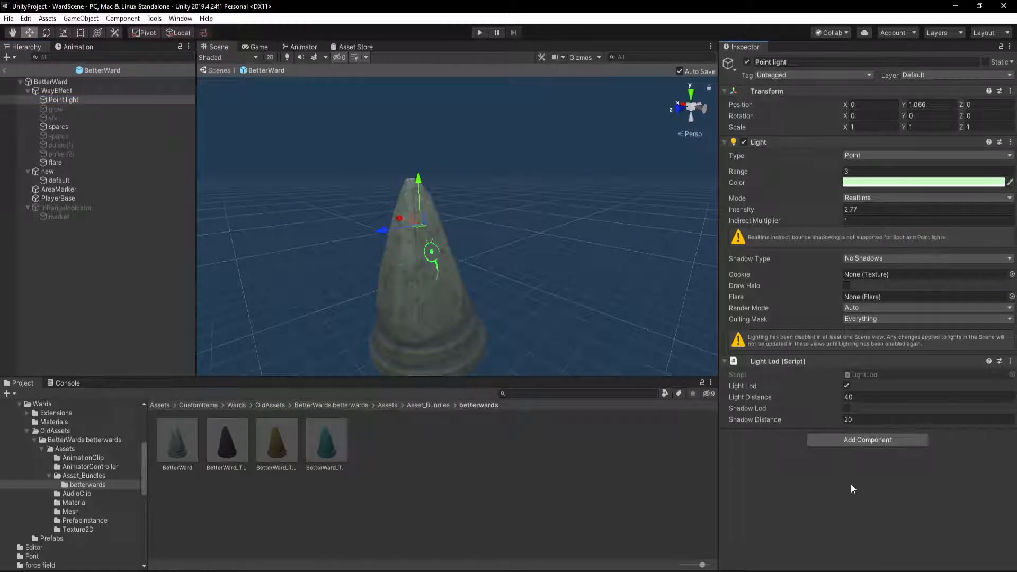
# Find and open the guard_stone prefab again and copy the Circle Projector component of its AreaMarker
pyautogui.click(553, 393)
pyautogui.write('guard_stone')
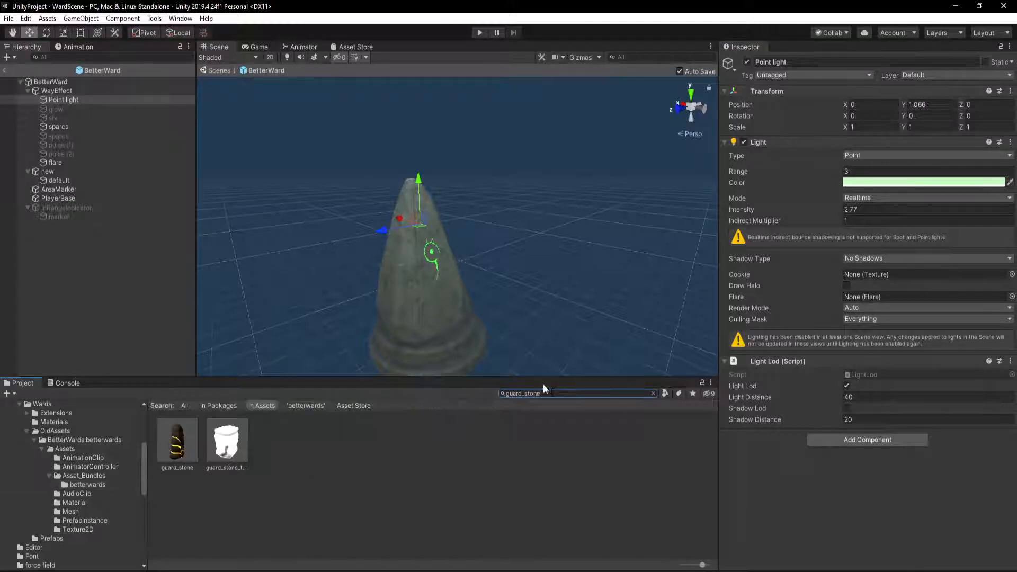
pyautogui.doubleClick(183, 445)
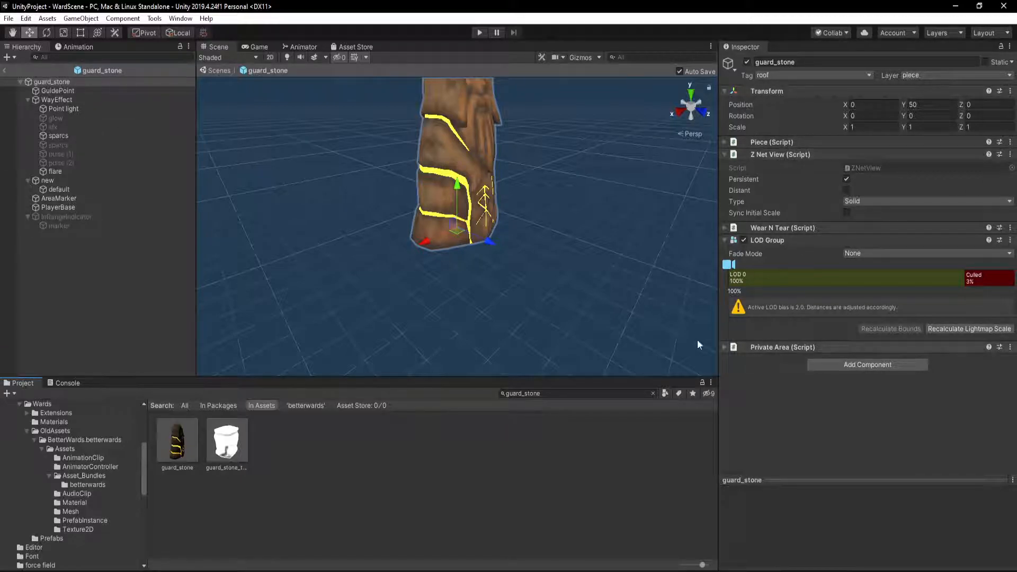
pyautogui.click(75, 109)
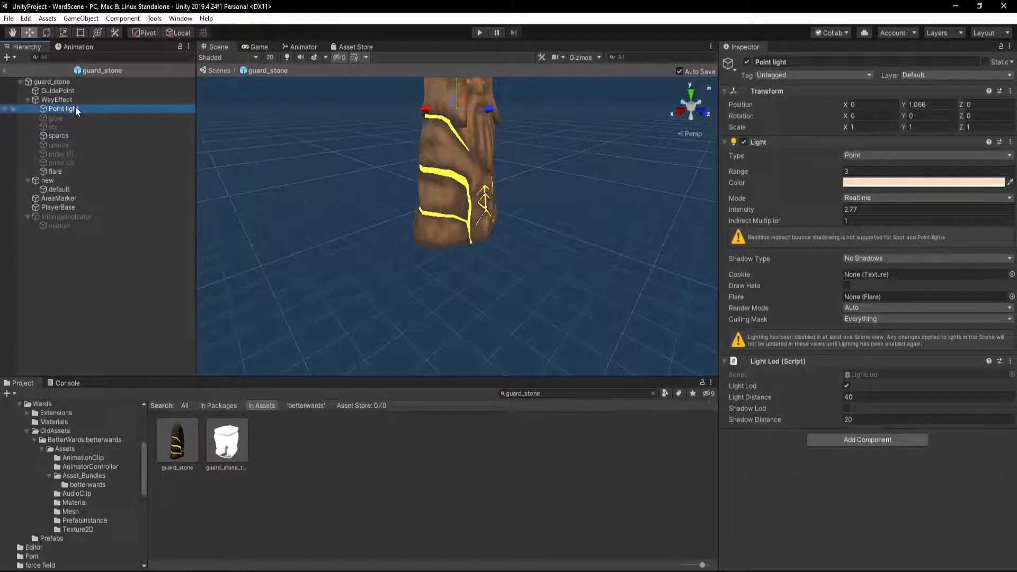
pyautogui.click(69, 207)
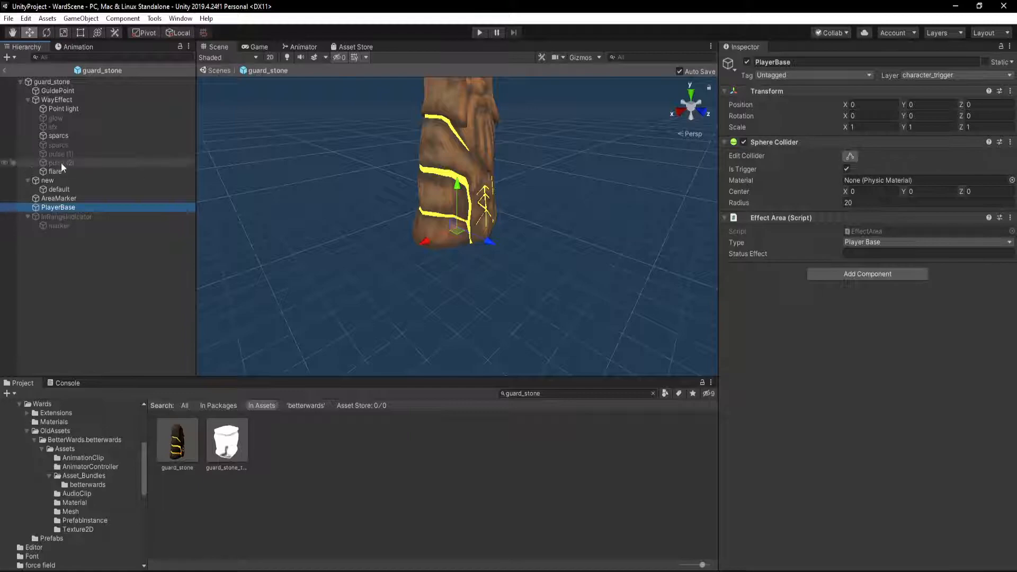
pyautogui.click(74, 199)
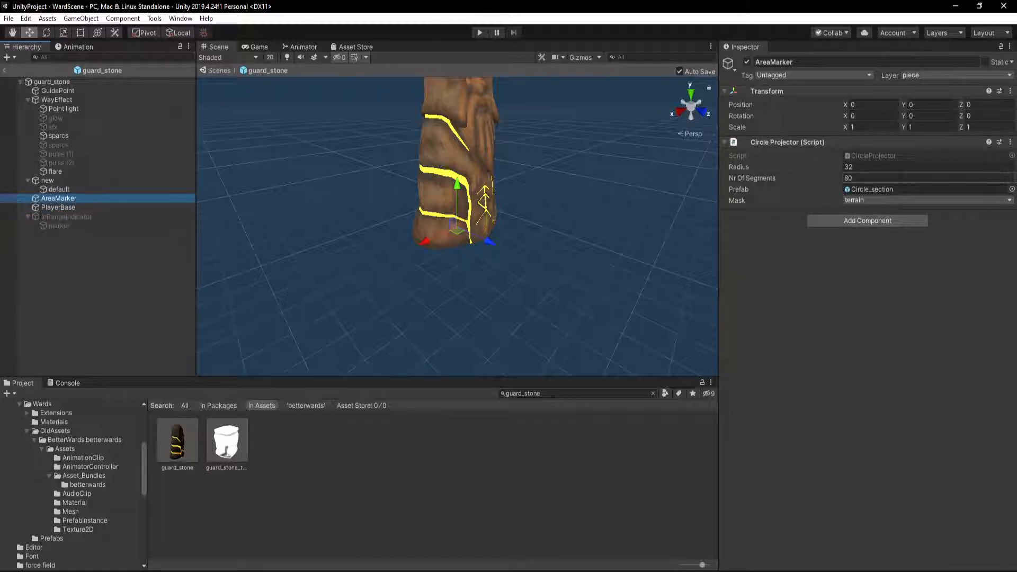
pyautogui.click(1010, 142)
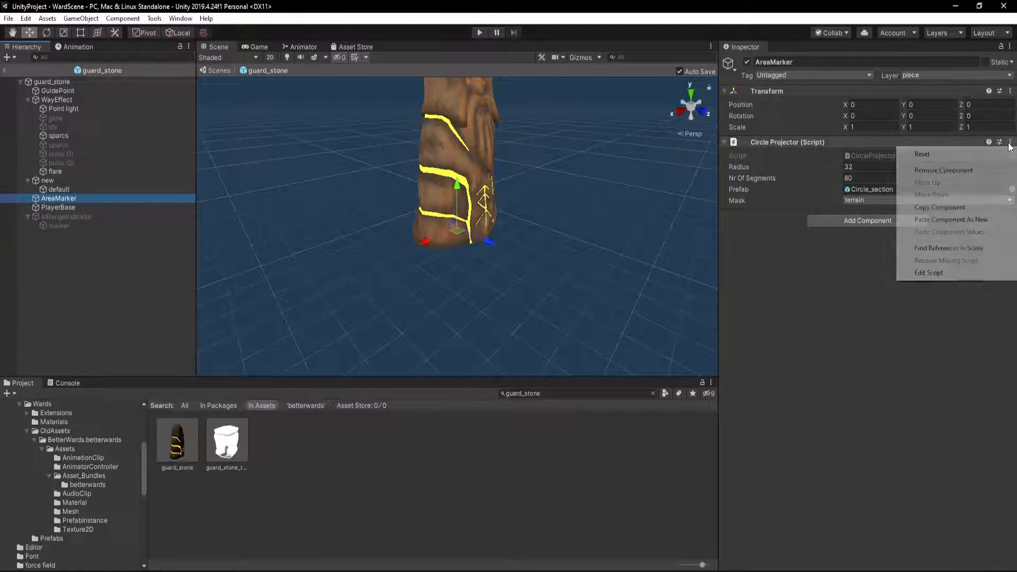
pyautogui.click(984, 211)
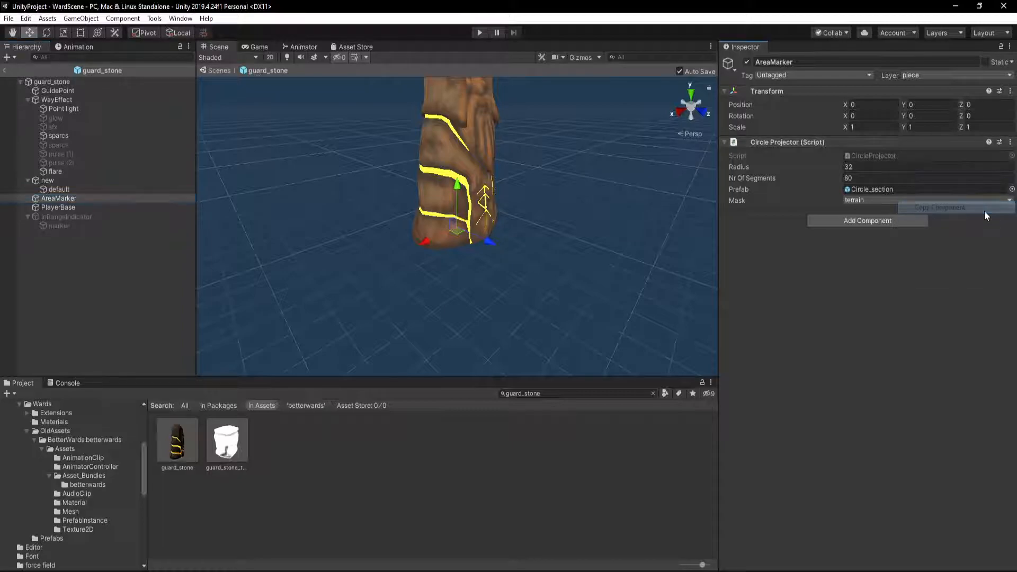
# Return to the BetterWard prefab and paste the copied values into the Circle Projector component of its AreaMarker
pyautogui.click(83, 483)
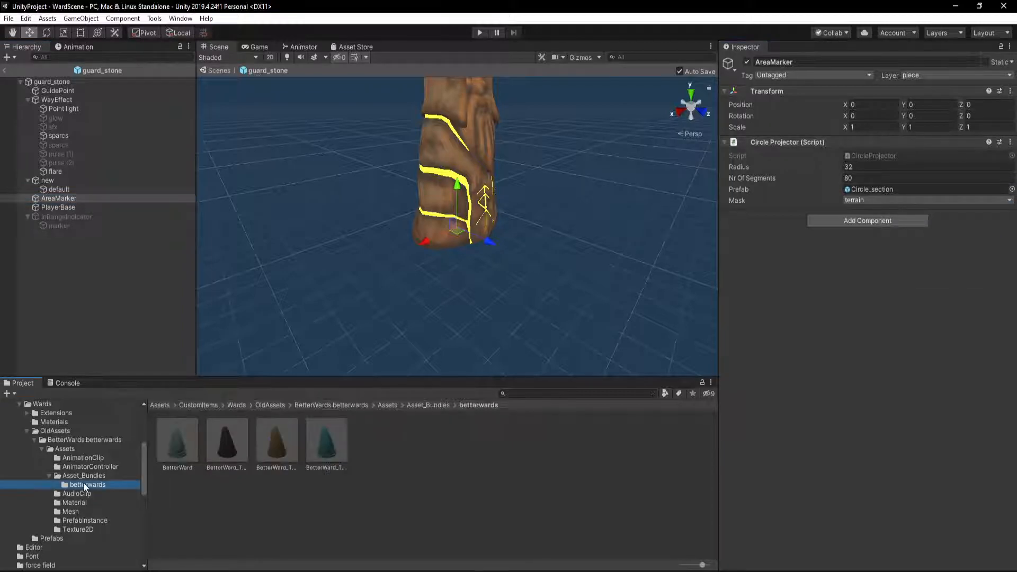
pyautogui.doubleClick(173, 450)
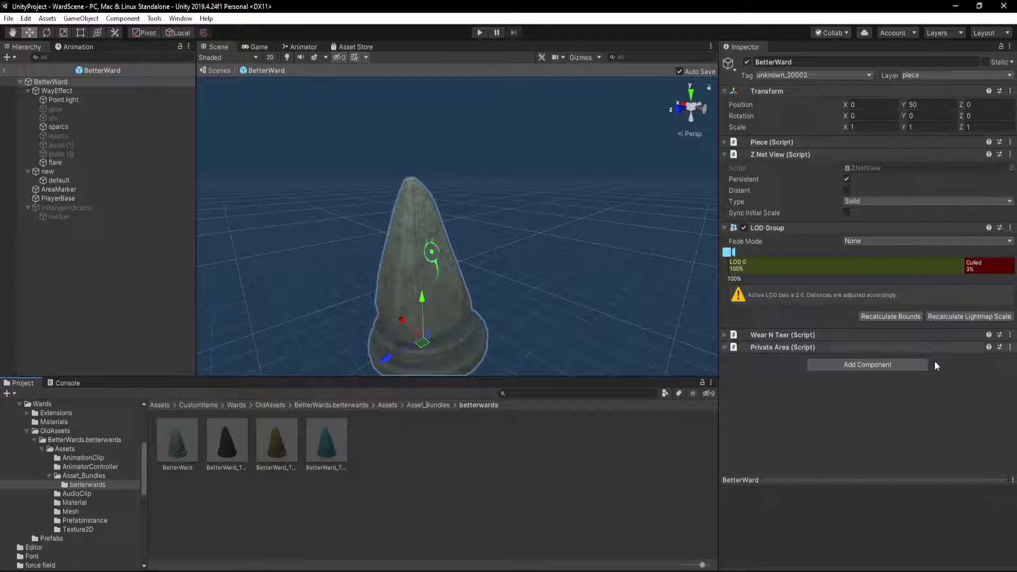
pyautogui.click(57, 189)
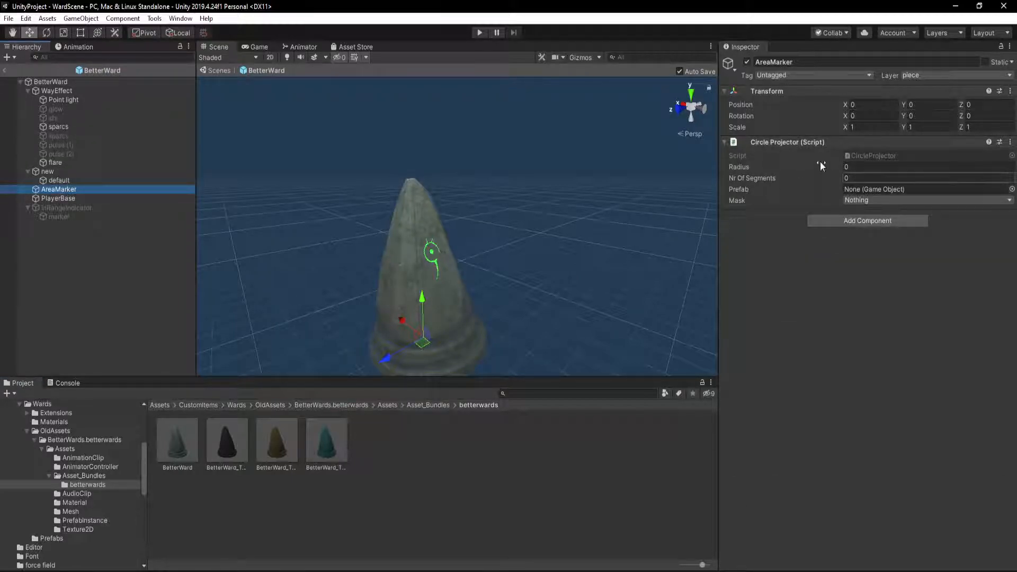
pyautogui.click(1010, 142)
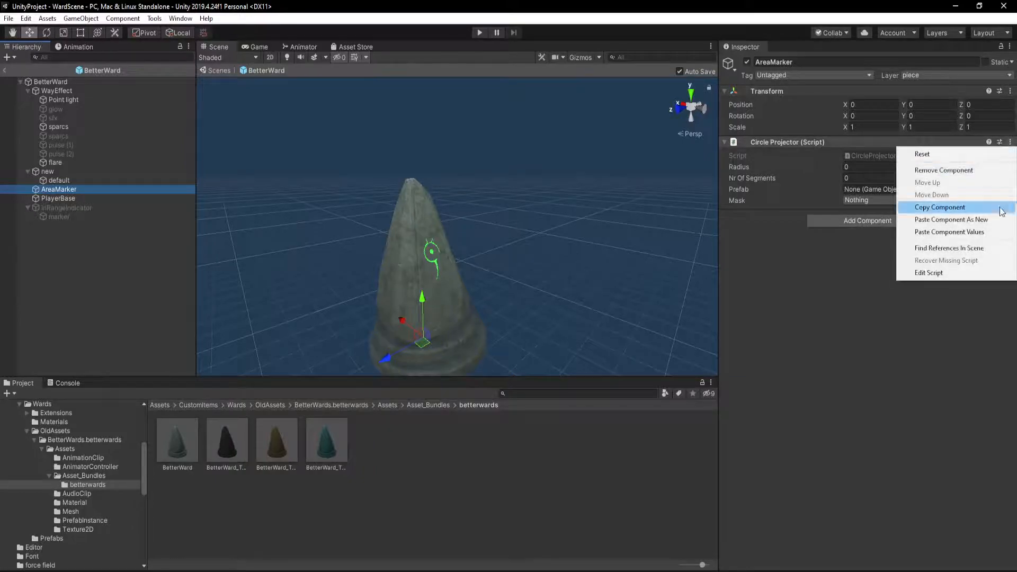
pyautogui.click(996, 236)
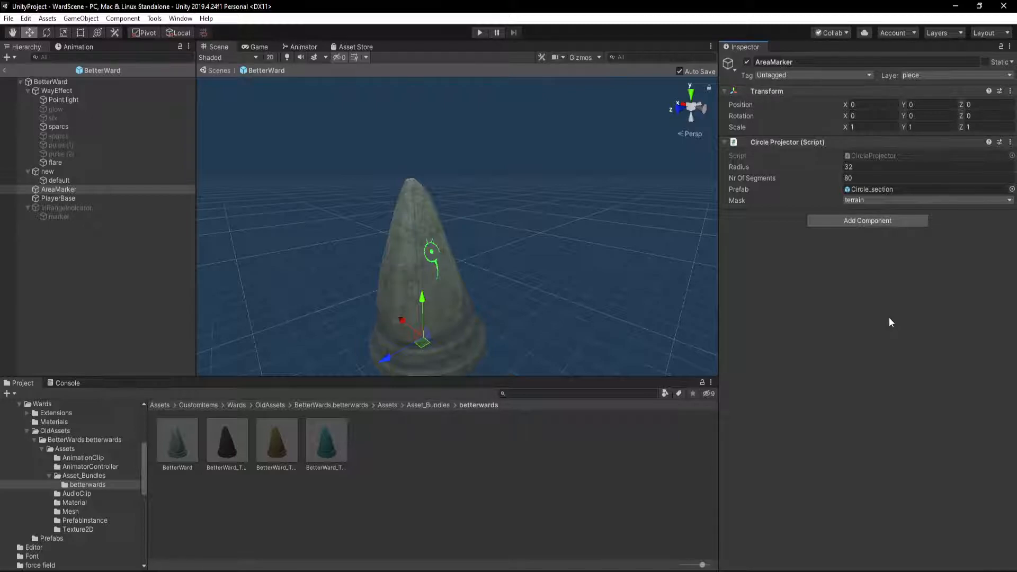
# Expand the Piece component of the BetterWard root object and look through the textures in the recovered Texture2D folder
pyautogui.click(74, 82)
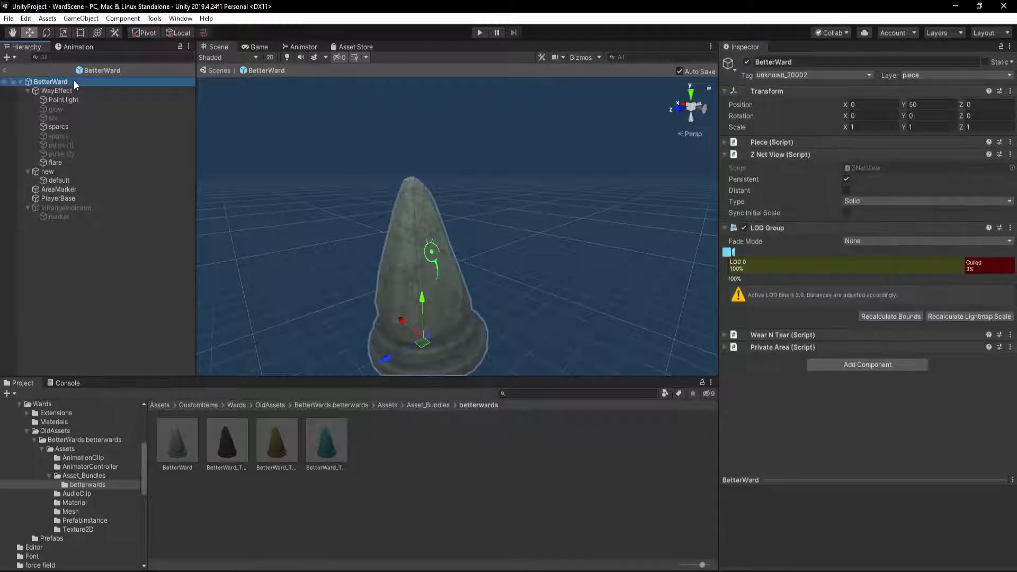
pyautogui.click(724, 143)
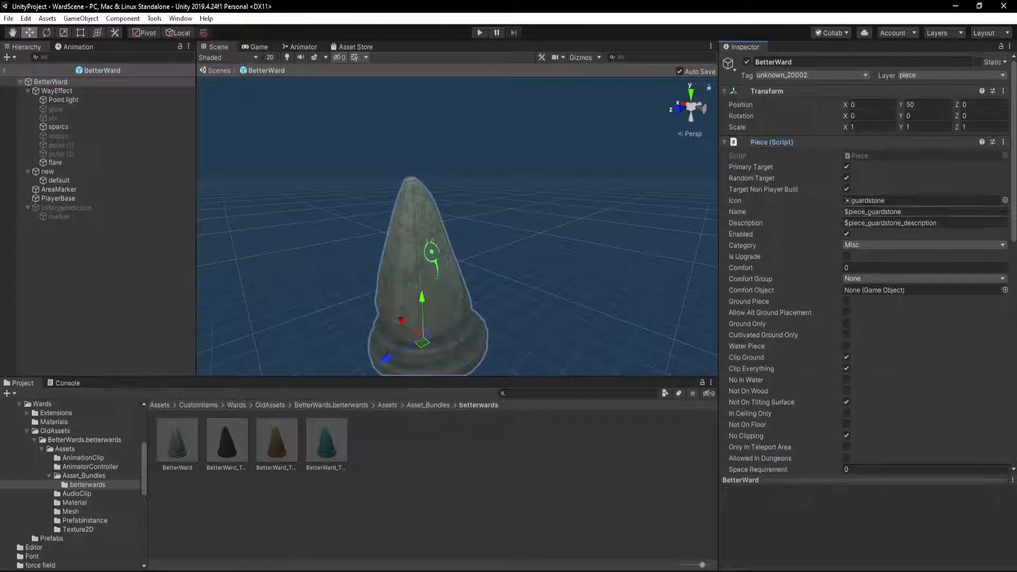
pyautogui.click(389, 405)
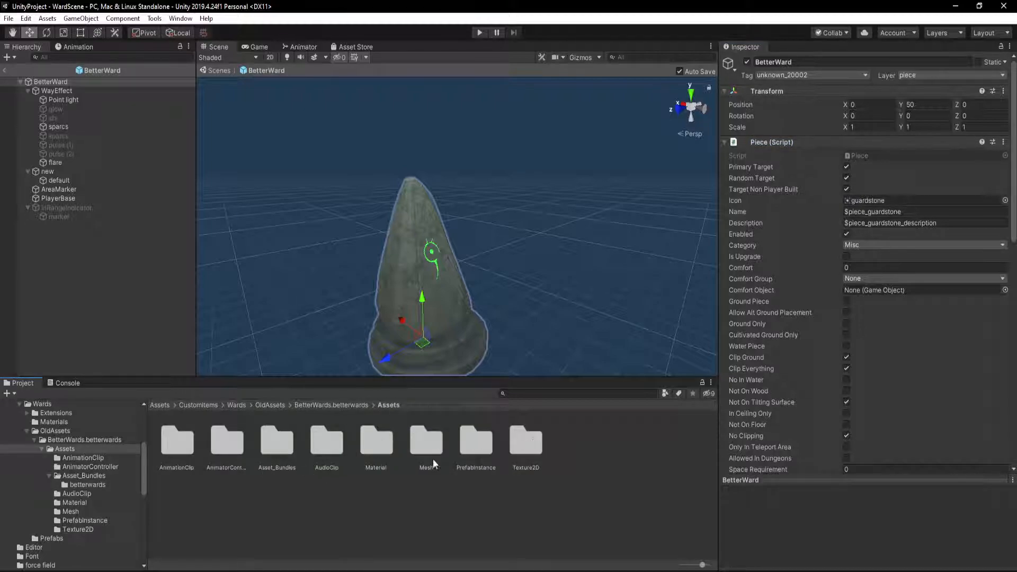
pyautogui.doubleClick(540, 442)
pyautogui.scroll(-1, 287, 473)
pyautogui.scroll(1, 288, 474)
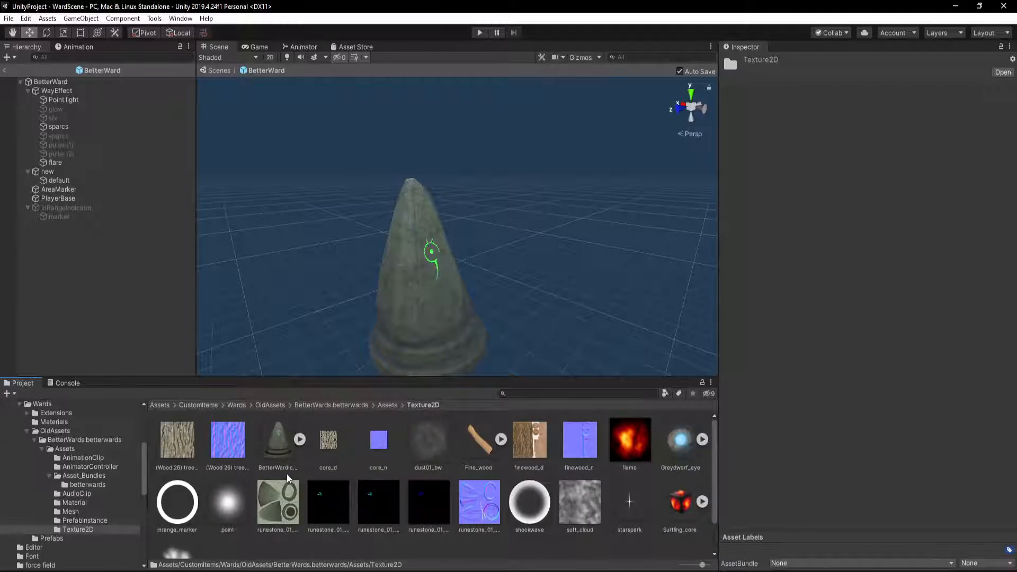
# Look through the recovered AnimationClip, AnimatorController and Asset_Bundles/betterwards folders, returning to the BetterWards Assets folder
pyautogui.click(388, 406)
pyautogui.doubleClick(183, 437)
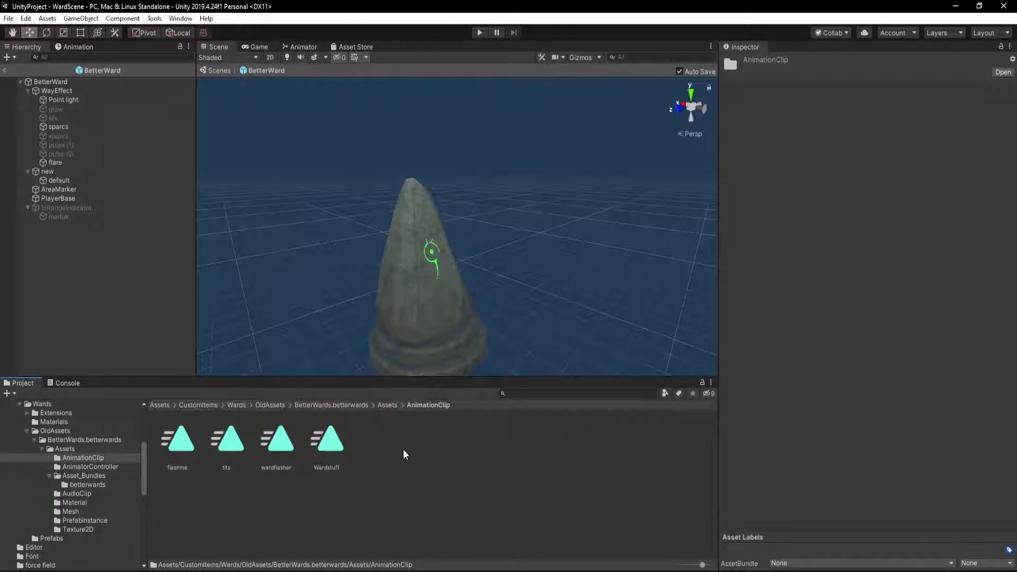
pyautogui.click(386, 405)
pyautogui.doubleClick(225, 443)
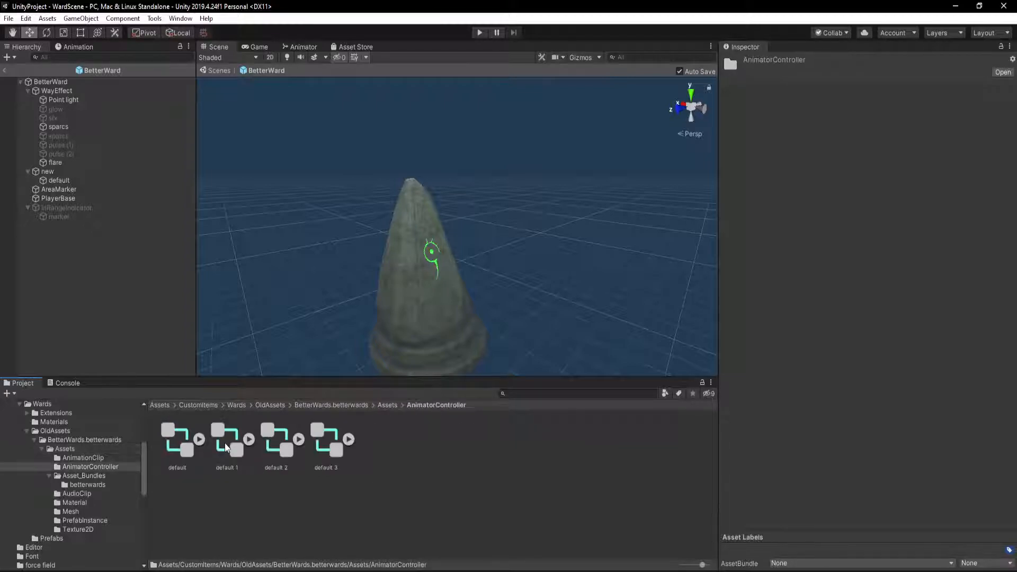
pyautogui.click(395, 405)
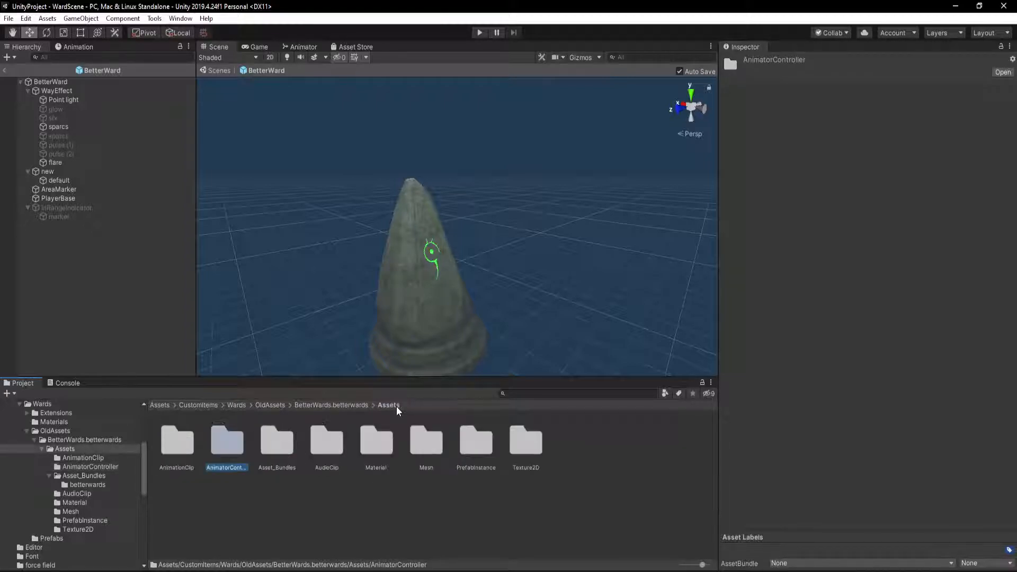
pyautogui.doubleClick(267, 448)
pyautogui.doubleClick(182, 447)
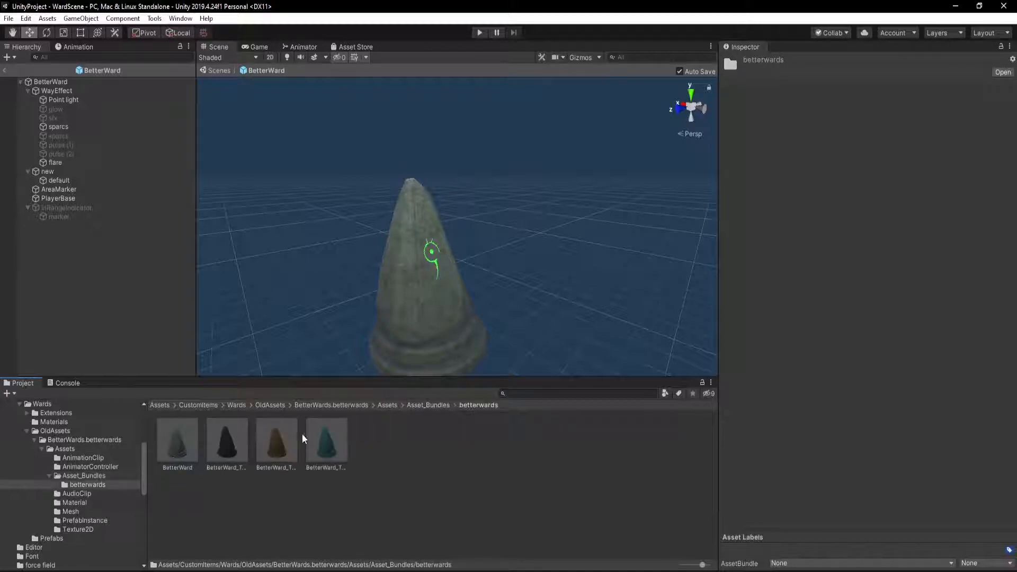
pyautogui.click(387, 406)
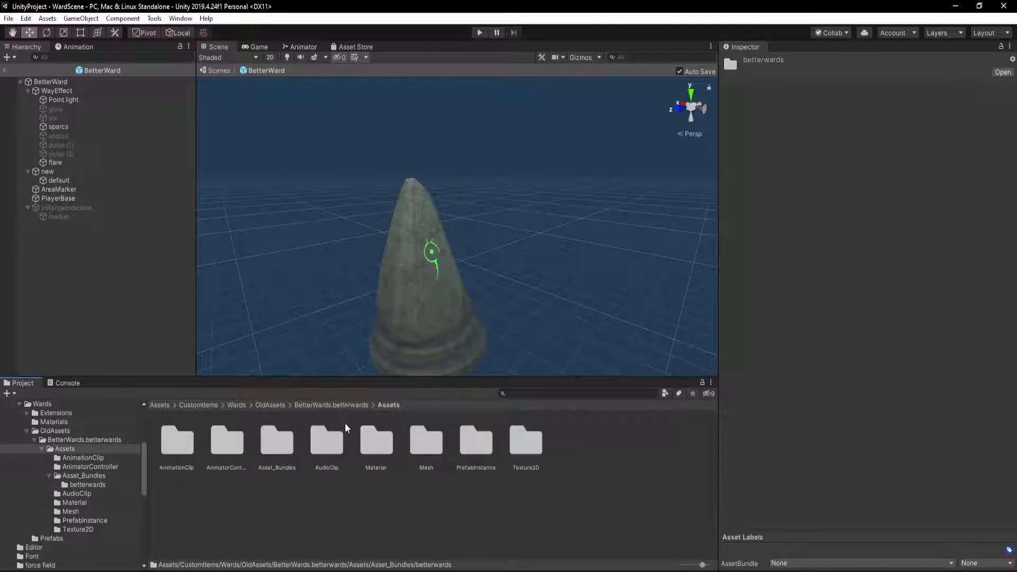
# Inspect the Magic_CollectorLoop2 clip in the AudioClip folder and review the recovered materials in the Material folder
pyautogui.doubleClick(321, 440)
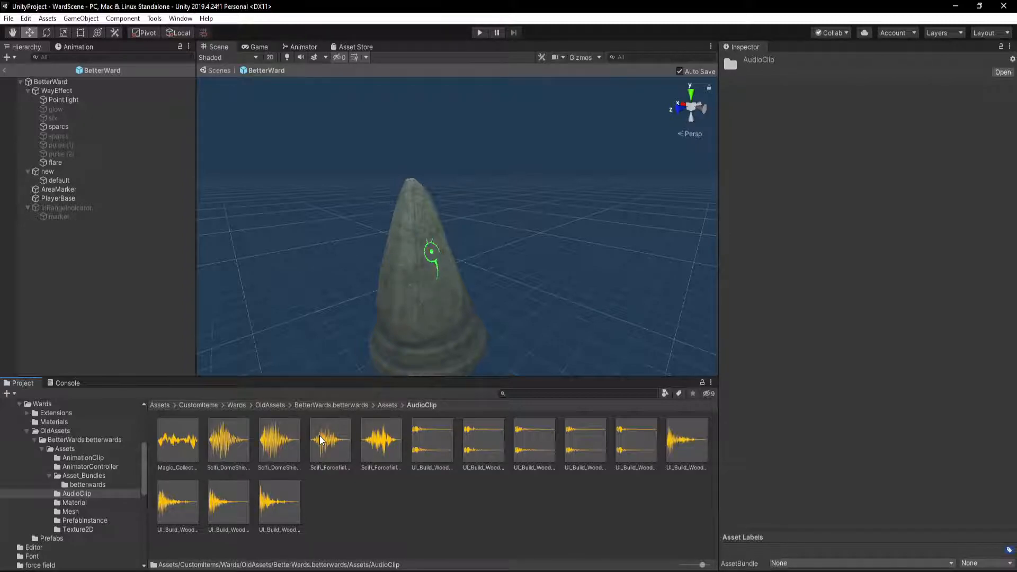
pyautogui.click(172, 444)
pyautogui.click(386, 405)
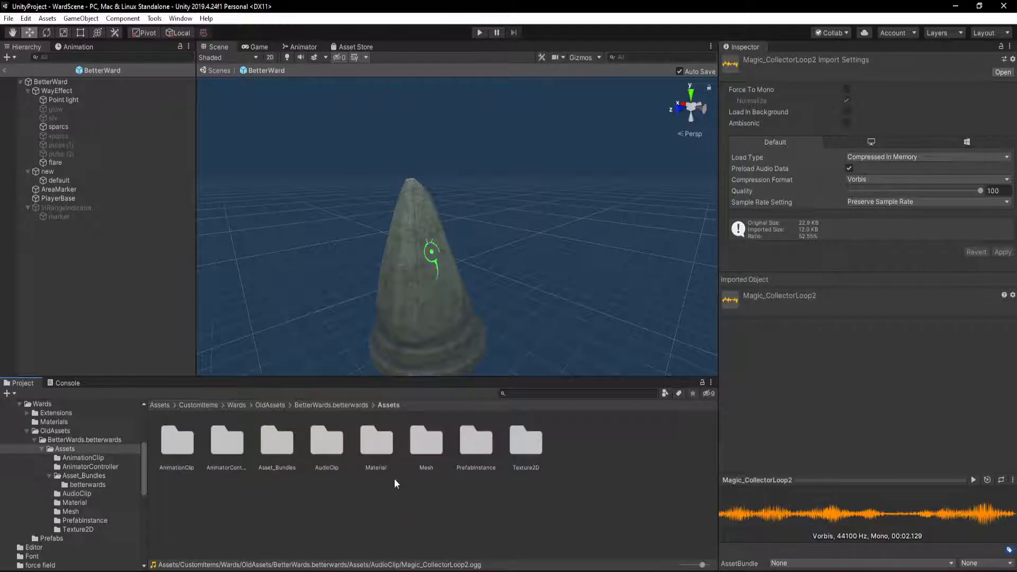
pyautogui.doubleClick(381, 440)
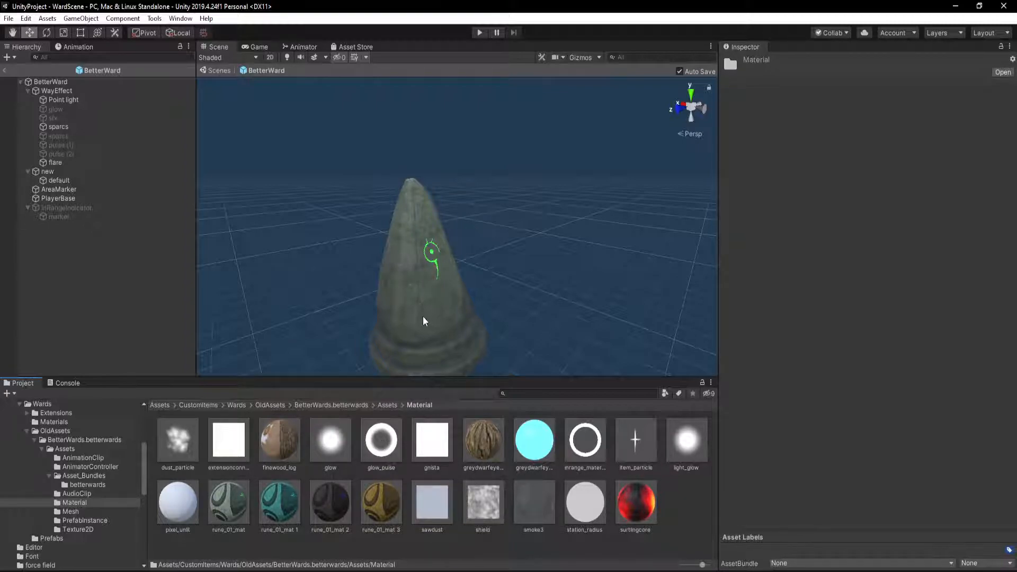
pyautogui.click(386, 404)
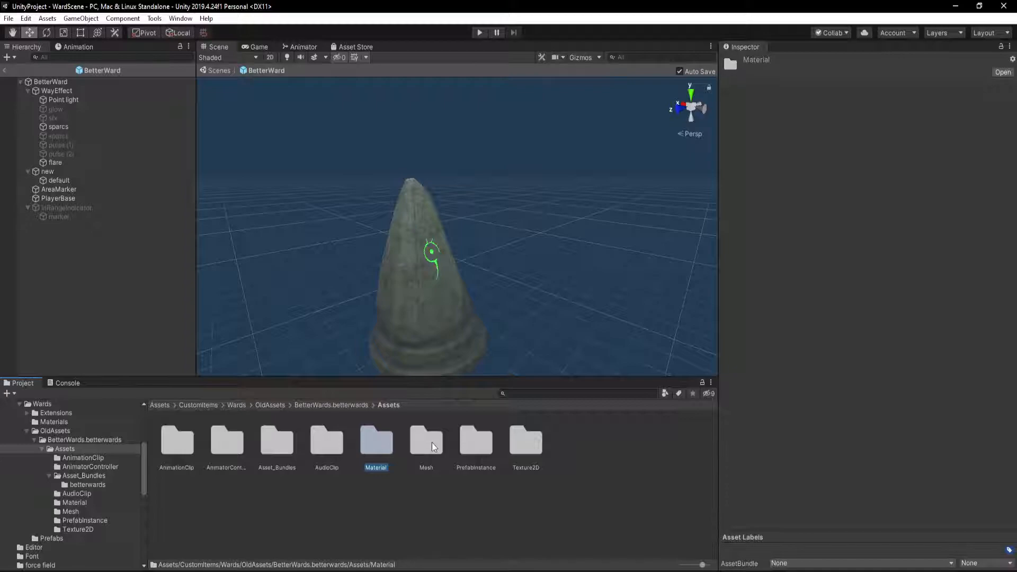
# Review the Texture2D folder again, briefly expanding and collapsing the BetterWard icon texture's sub-assets
pyautogui.doubleClick(532, 443)
pyautogui.scroll(-1, 485, 484)
pyautogui.scroll(1, 485, 484)
pyautogui.click(300, 439)
pyautogui.click(300, 439)
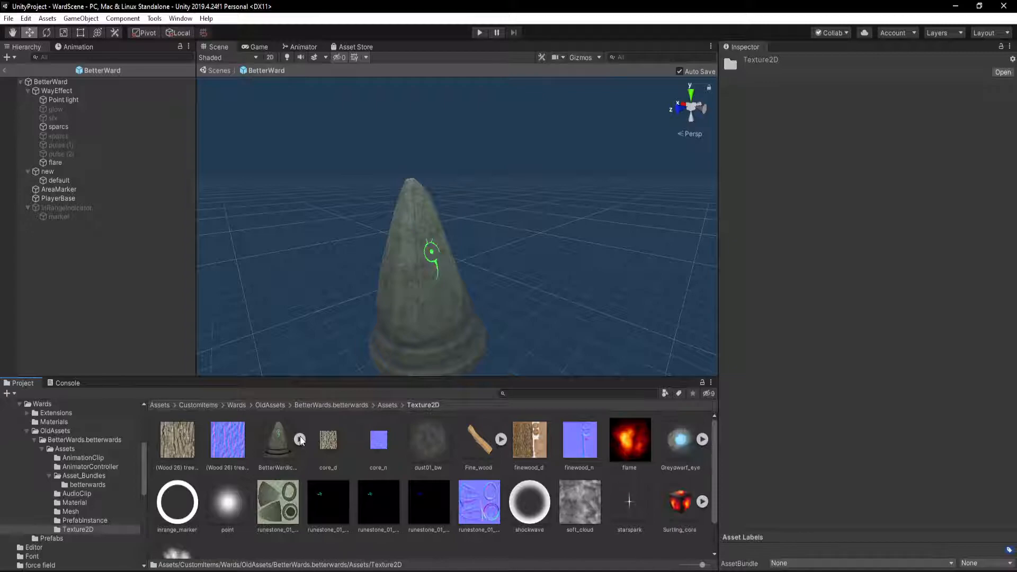
# Look through the recovered PrefabInstance, Mesh, Material and AudioClip folders, returning to the BetterWards Assets folder
pyautogui.click(387, 405)
pyautogui.click(465, 431)
pyautogui.doubleClick(466, 431)
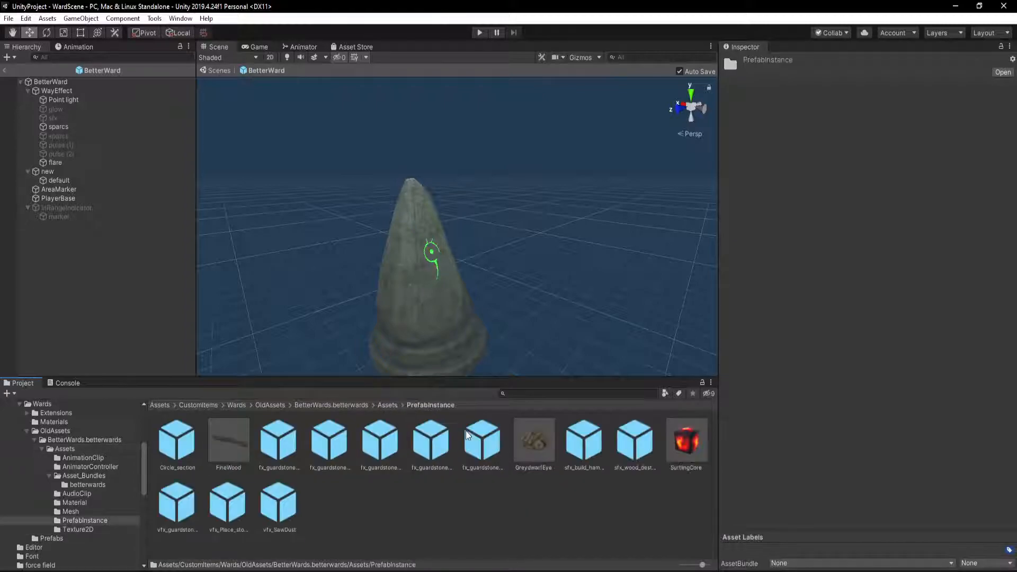
pyautogui.click(390, 405)
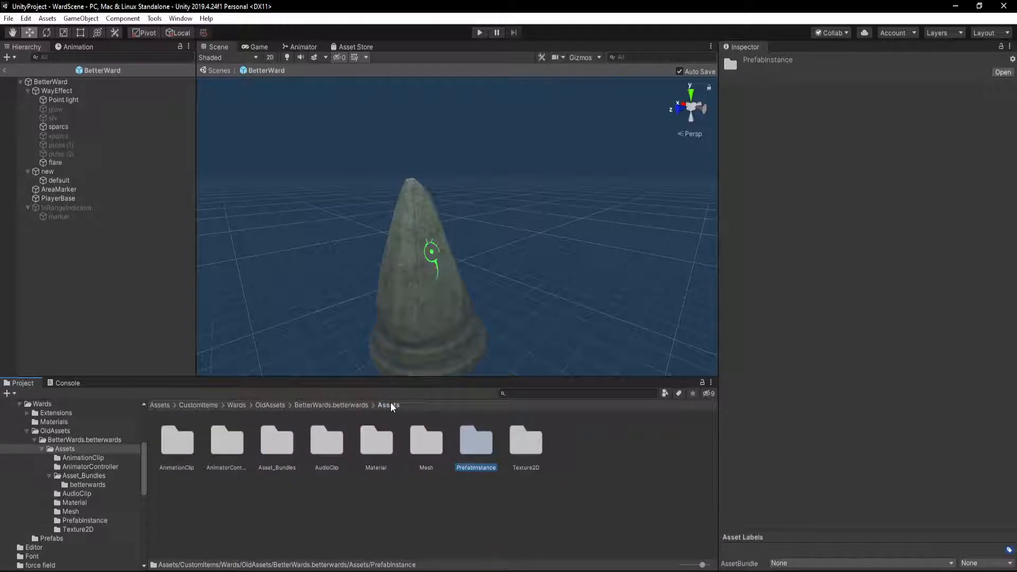
pyautogui.doubleClick(427, 440)
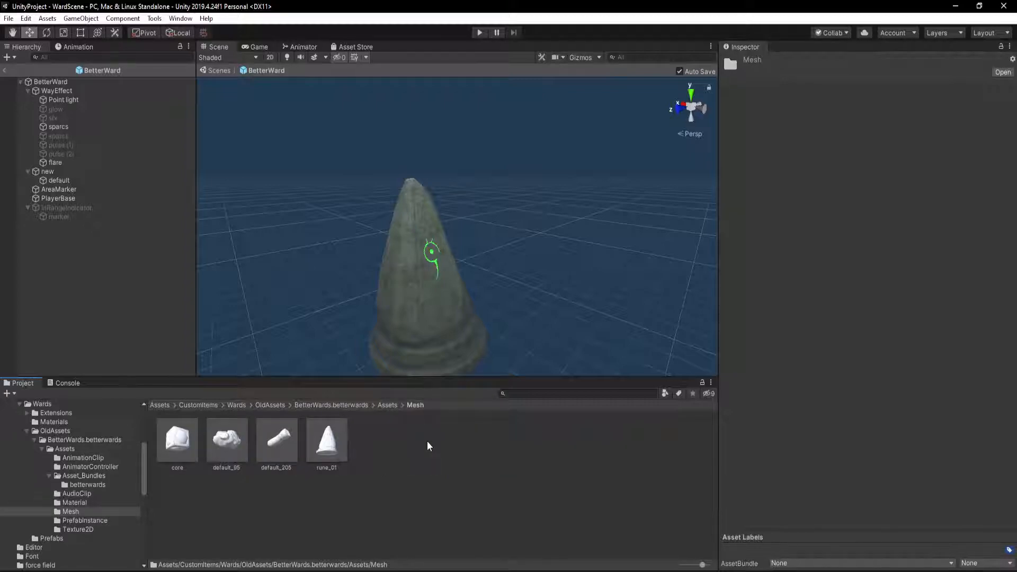
pyautogui.click(383, 406)
pyautogui.doubleClick(375, 442)
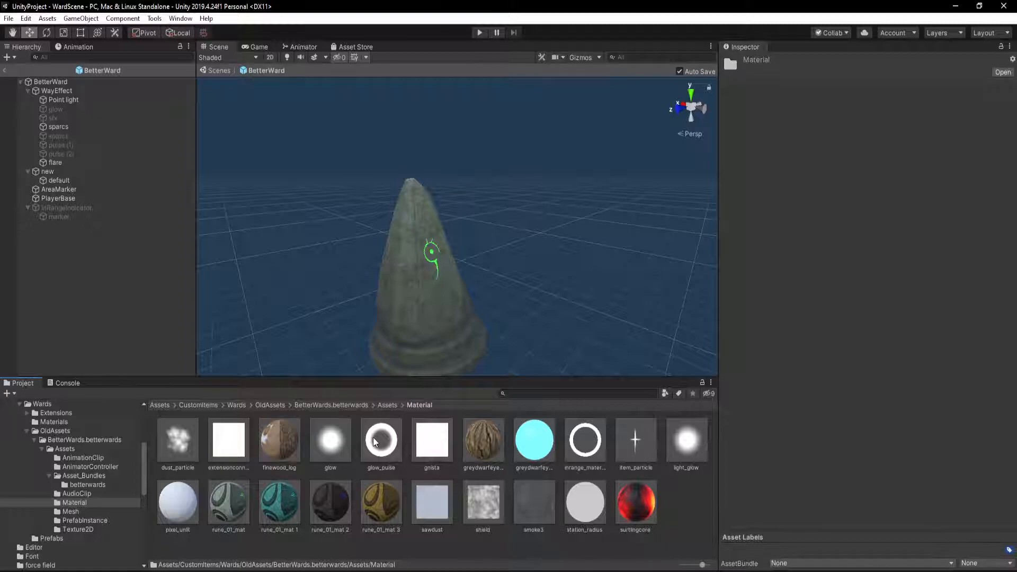
pyautogui.click(387, 405)
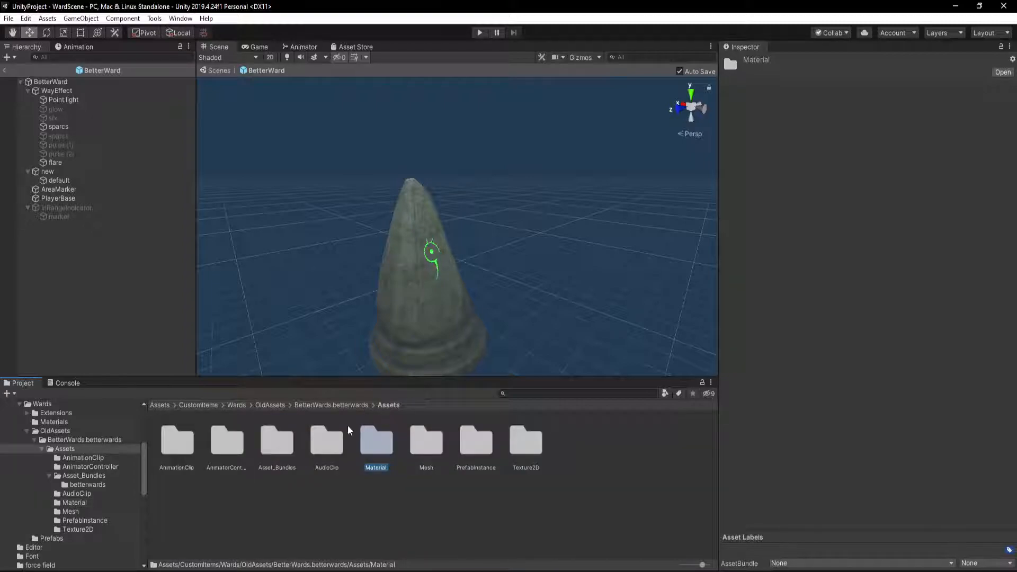
pyautogui.doubleClick(327, 440)
pyautogui.click(351, 406)
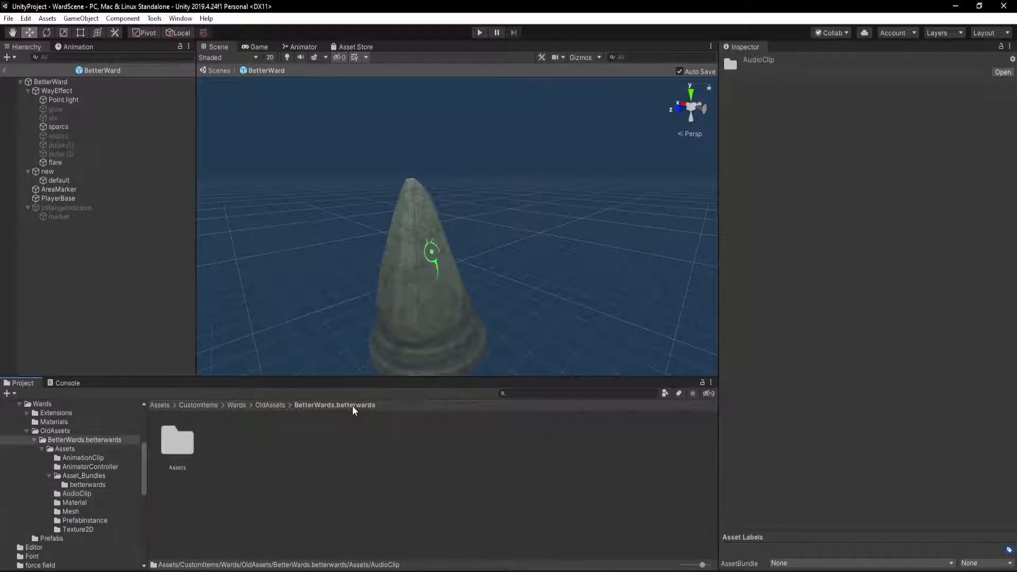
pyautogui.doubleClick(187, 441)
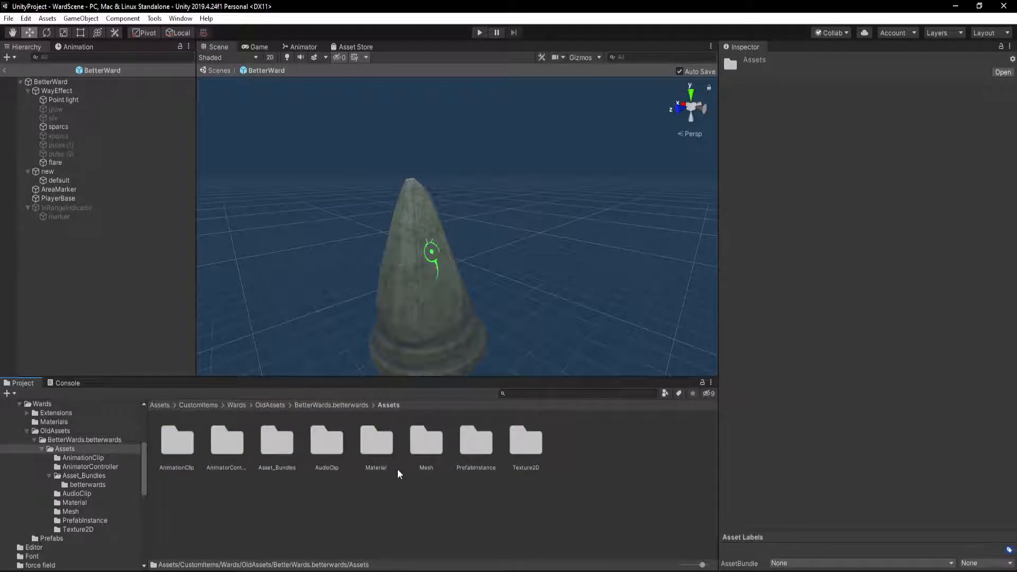
# Select the BetterWard root object to inspect its Piece component
pyautogui.click(53, 81)
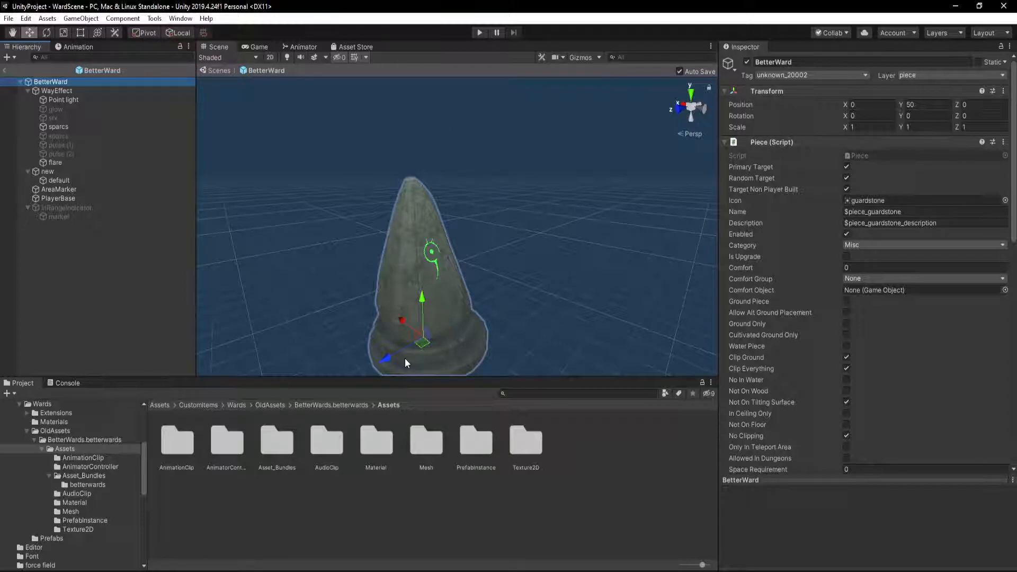
# Open the Thorward prefab from the CustomItems/Wards folder and frame its statue in the scene view
pyautogui.scroll(3, 39, 453)
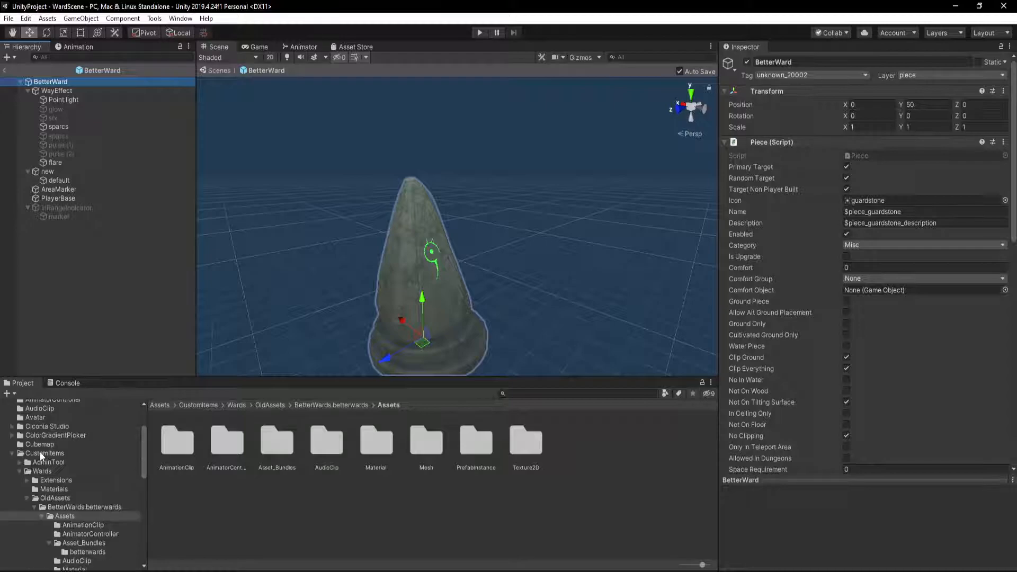
pyautogui.click(51, 463)
pyautogui.click(42, 471)
pyautogui.scroll(-6, 415, 506)
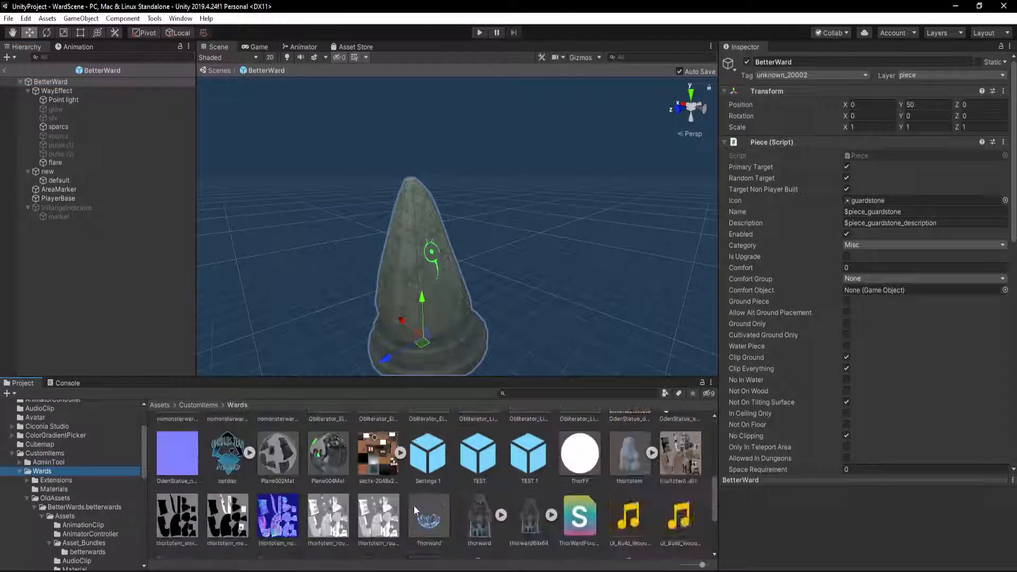
pyautogui.doubleClick(430, 533)
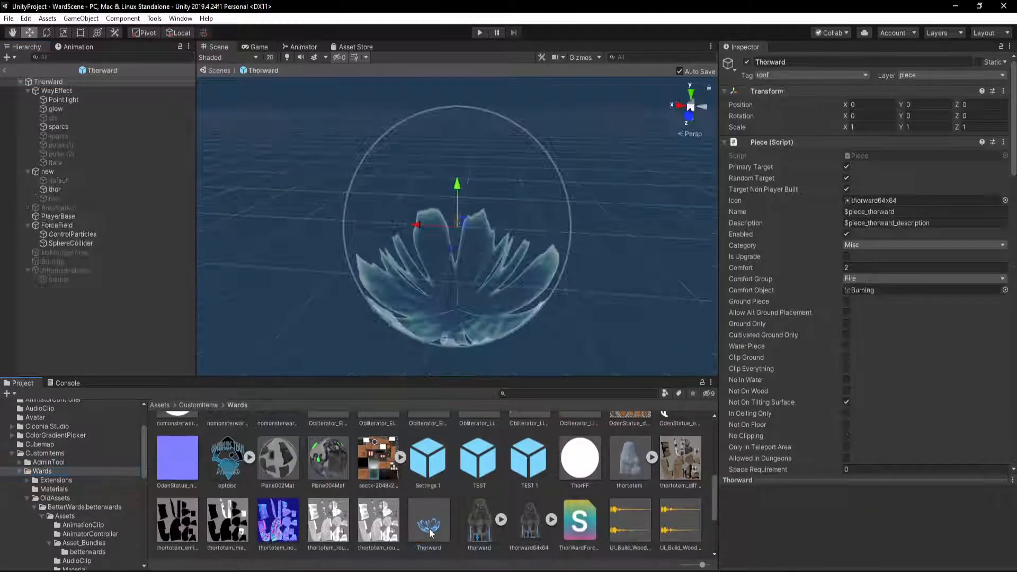
pyautogui.scroll(5, 487, 281)
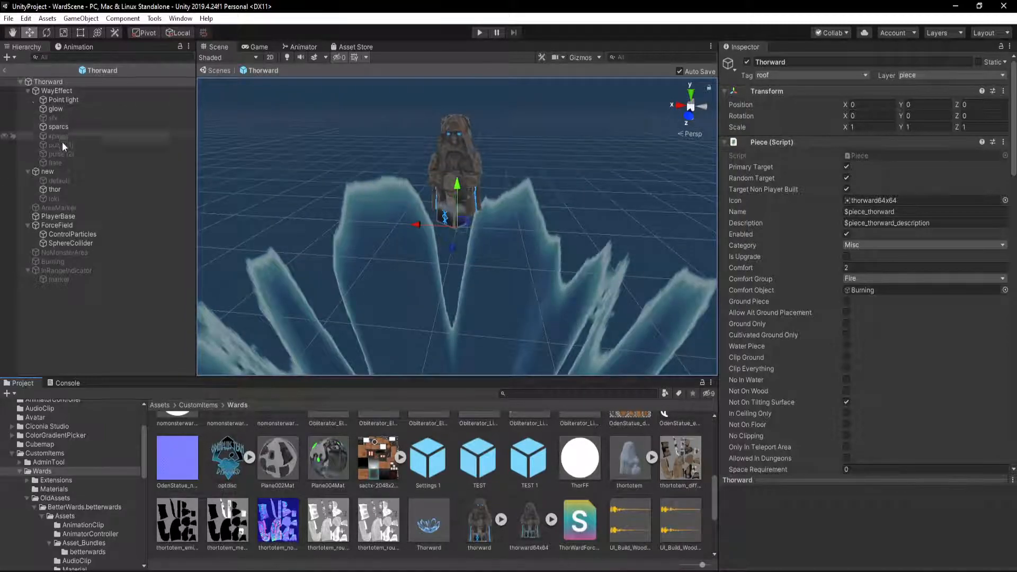
# Collapse Thorward's Piece, Z Net View, LOD Group and Ward Monoscript components and inspect its Damage Area script
pyautogui.click(726, 142)
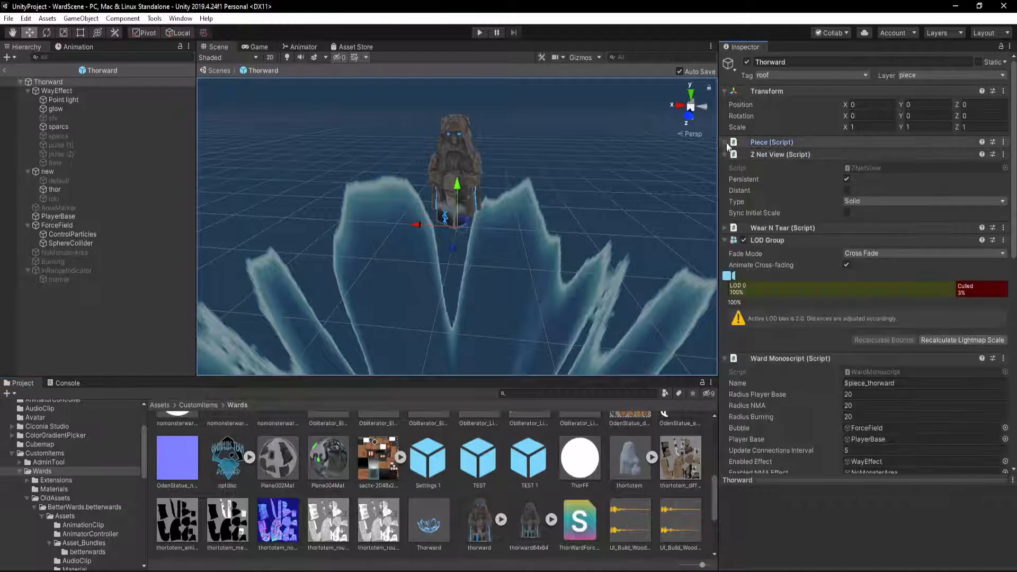
pyautogui.click(724, 154)
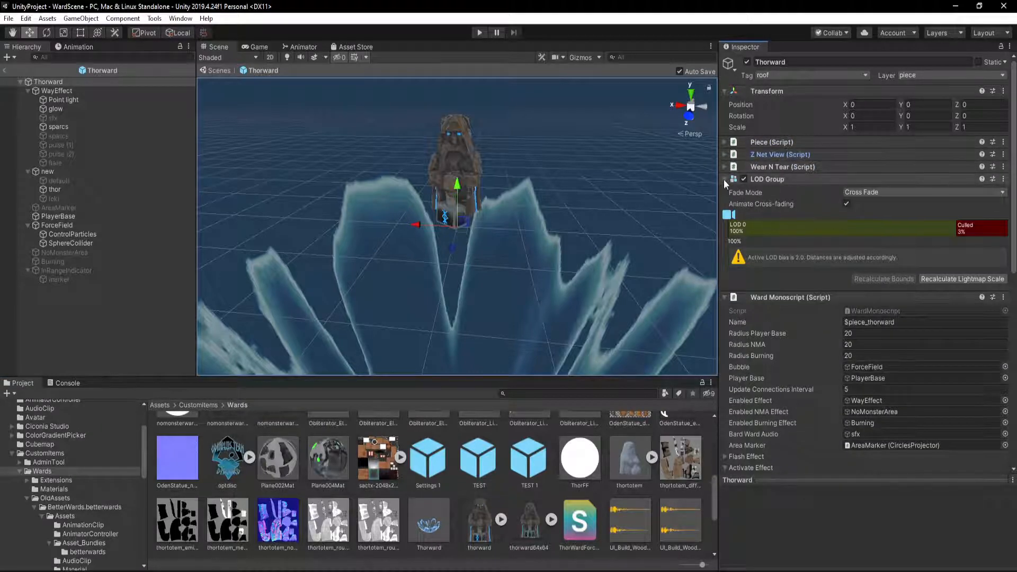
pyautogui.click(724, 179)
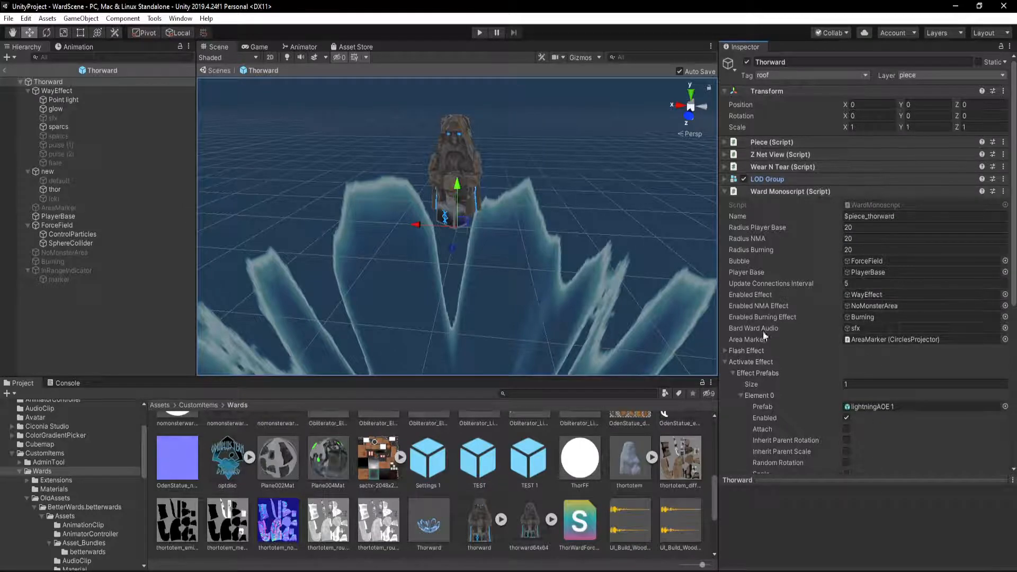
pyautogui.click(726, 191)
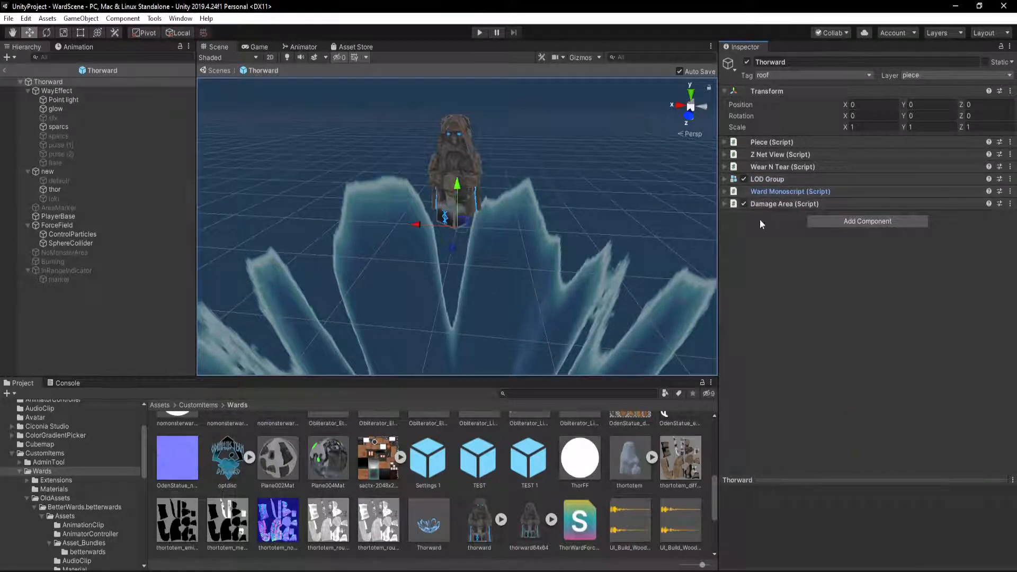
pyautogui.click(725, 204)
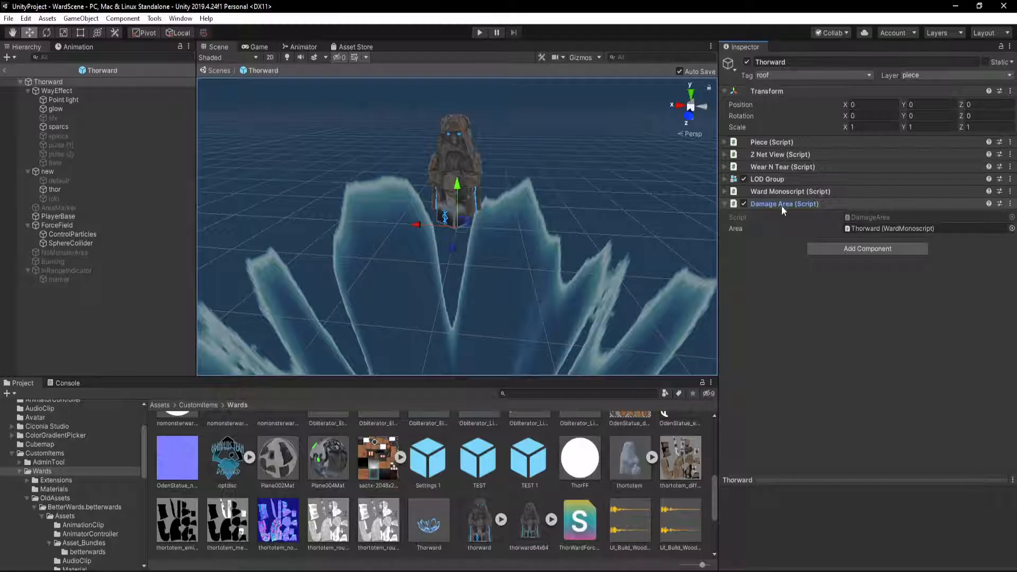
pyautogui.click(726, 204)
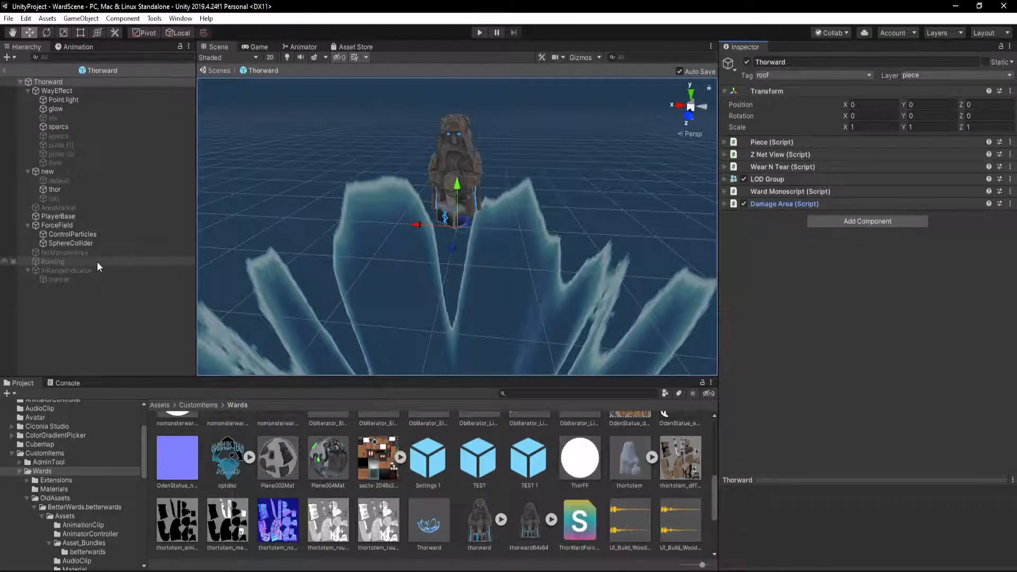
# Activate the default model under the new object in Thorward and deactivate the thor model
pyautogui.click(72, 181)
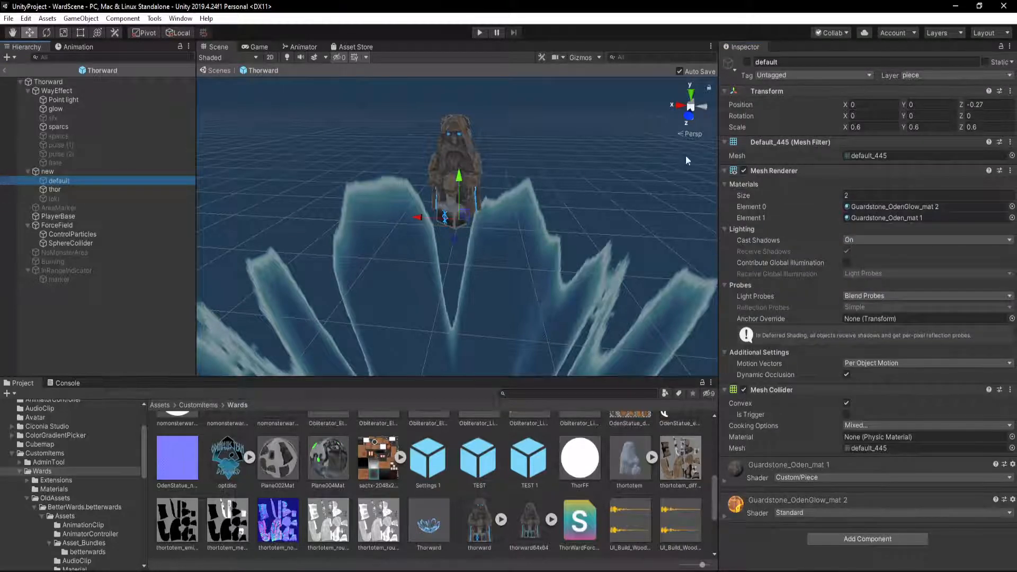
pyautogui.click(746, 62)
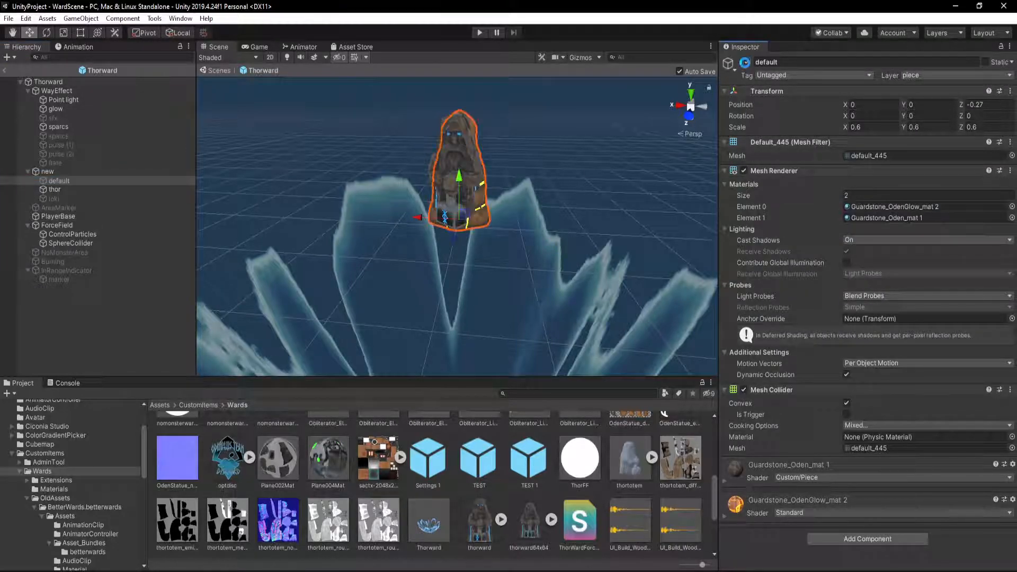
pyautogui.click(68, 189)
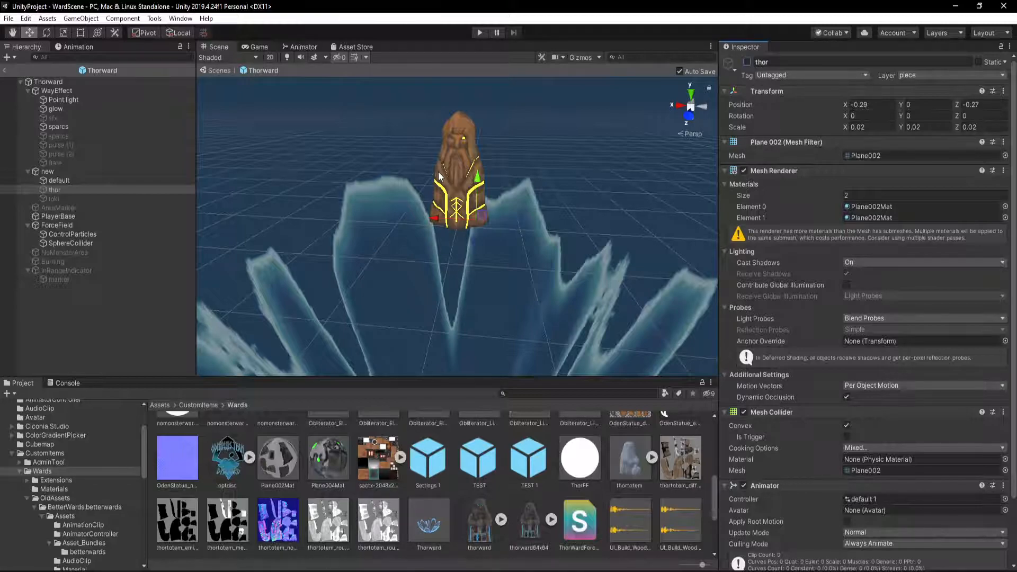
# Look through the Wards folder contents and select the BetterWards.betterwards folder inside OldAssets
pyautogui.scroll(2, 399, 506)
pyautogui.scroll(-3, 398, 504)
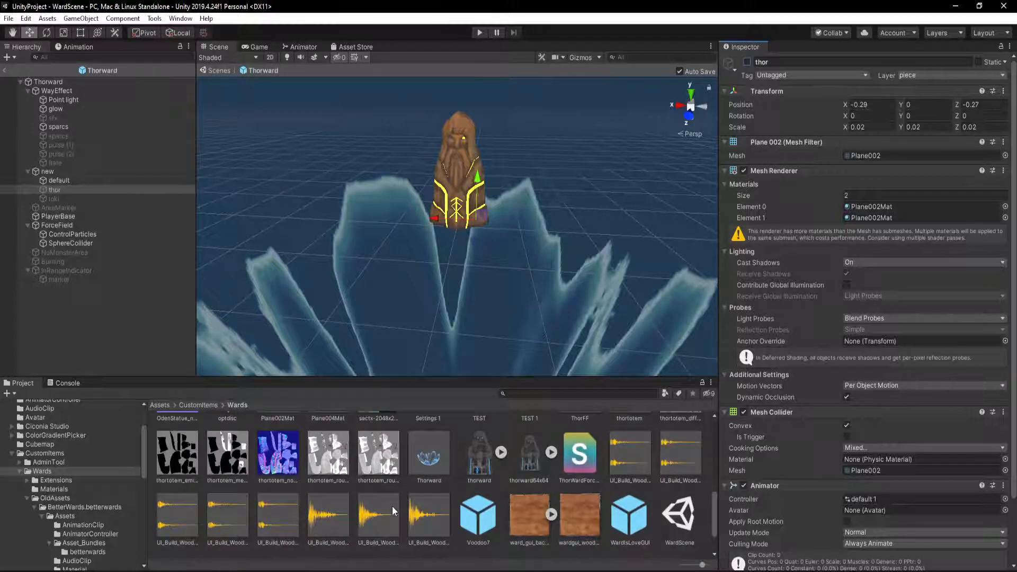
pyautogui.moveTo(415, 571)
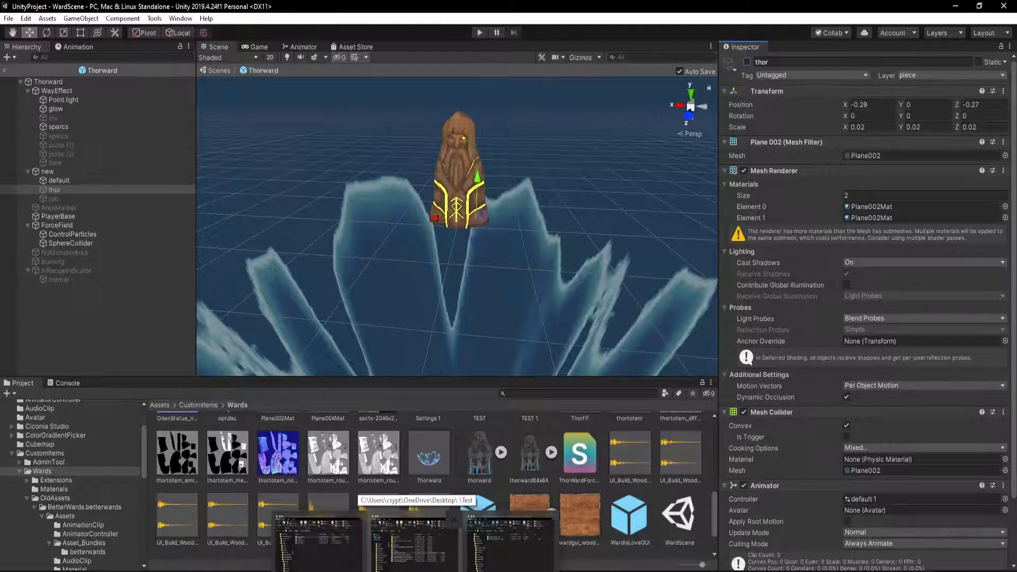
pyautogui.scroll(-3, 62, 497)
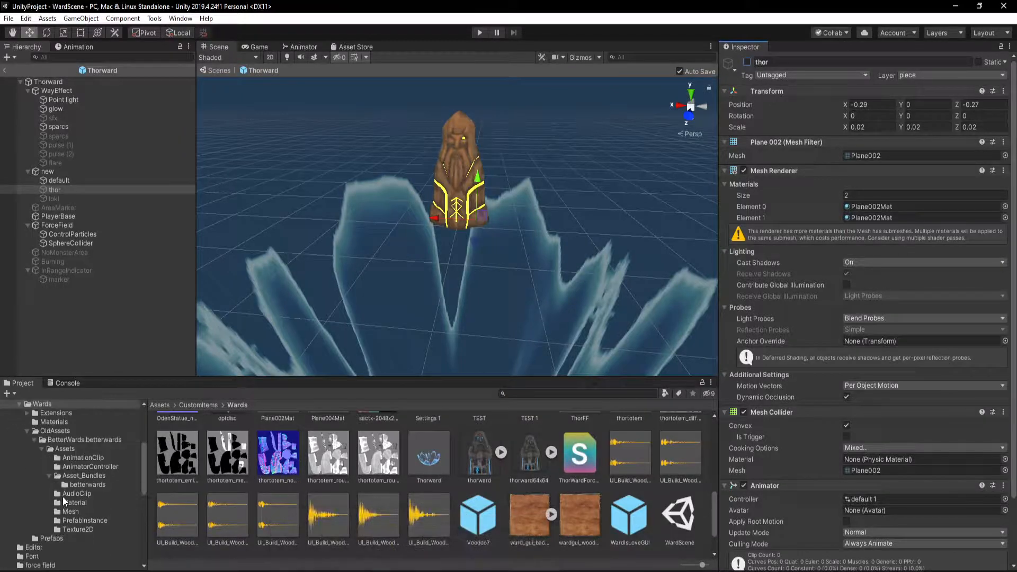
pyautogui.click(92, 484)
pyautogui.click(58, 430)
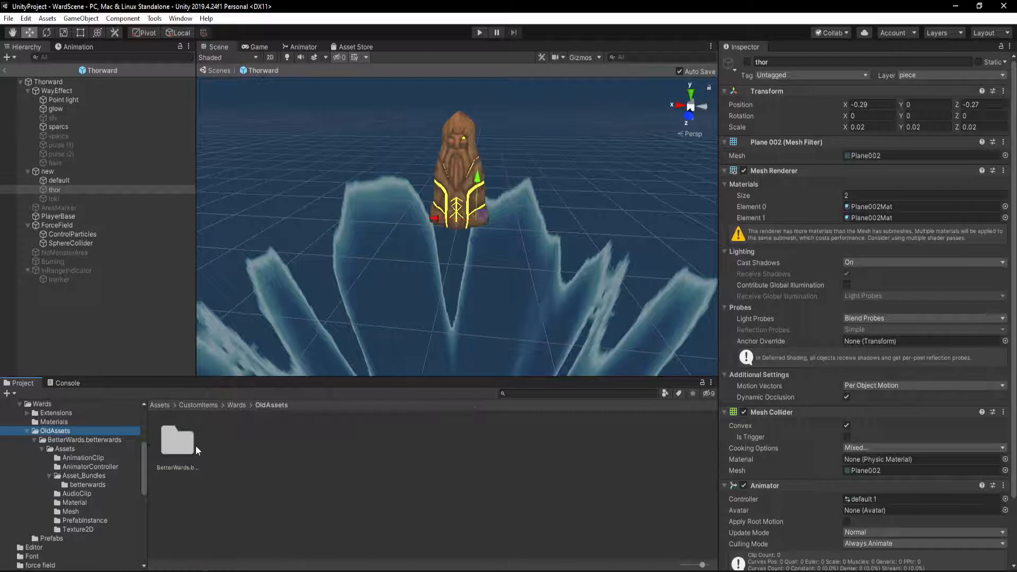
pyautogui.click(176, 442)
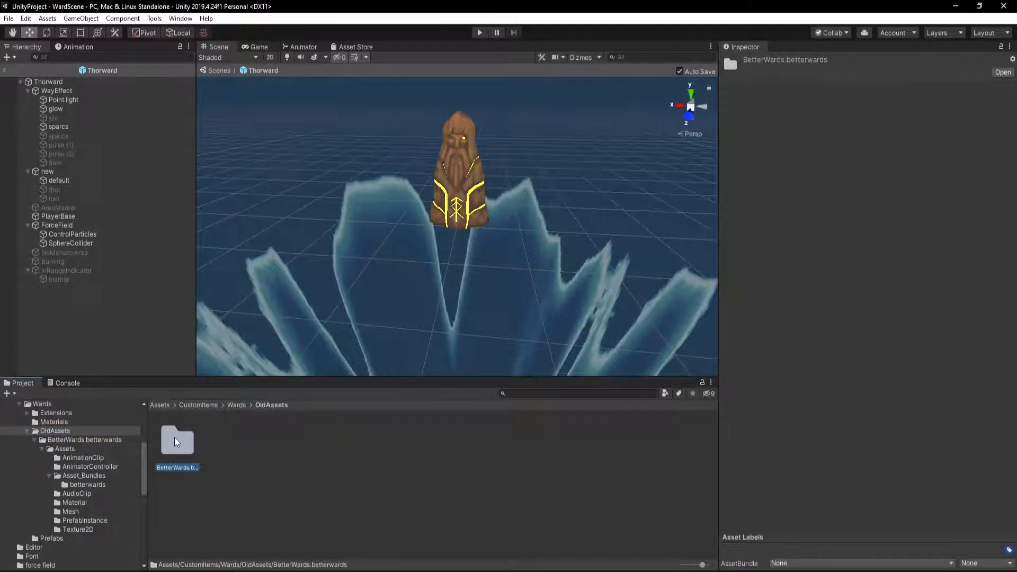
# Switch to File Explorer and review the Azumatt-BetterWards plugin folder, the OldAssets folder and the extracted BetterWards.betterwards file in Test
pyautogui.hotkey('alt', 'Tab')
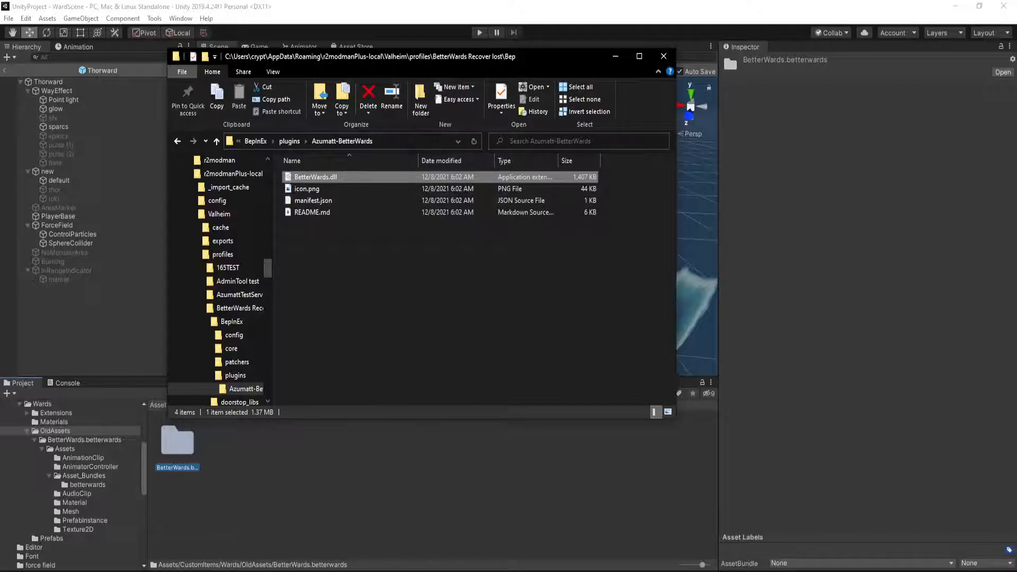
pyautogui.click(393, 571)
pyautogui.moveTo(413, 571)
pyautogui.click(510, 545)
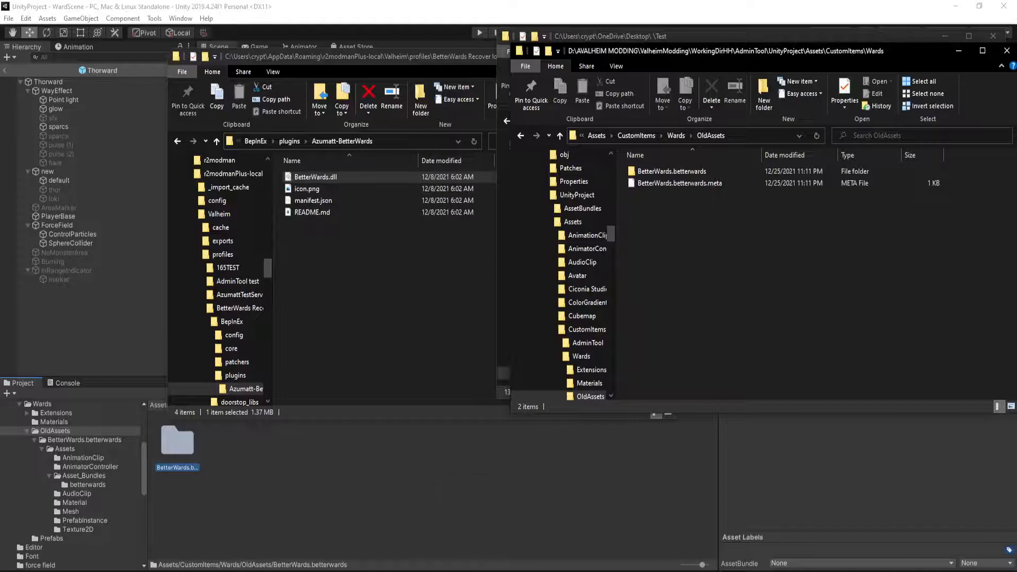
pyautogui.hotkey('alt', 'Tab')
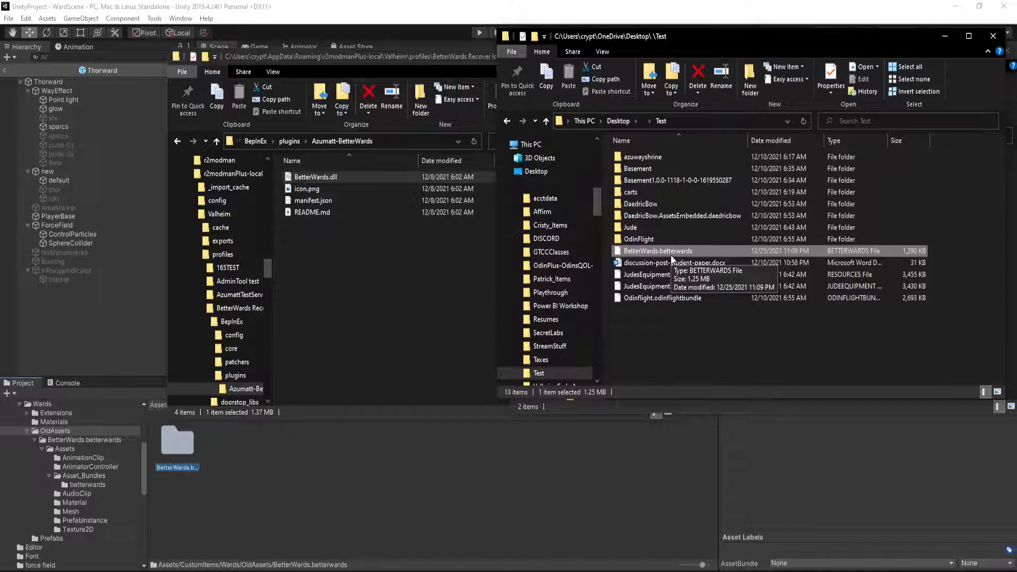
pyautogui.click(676, 317)
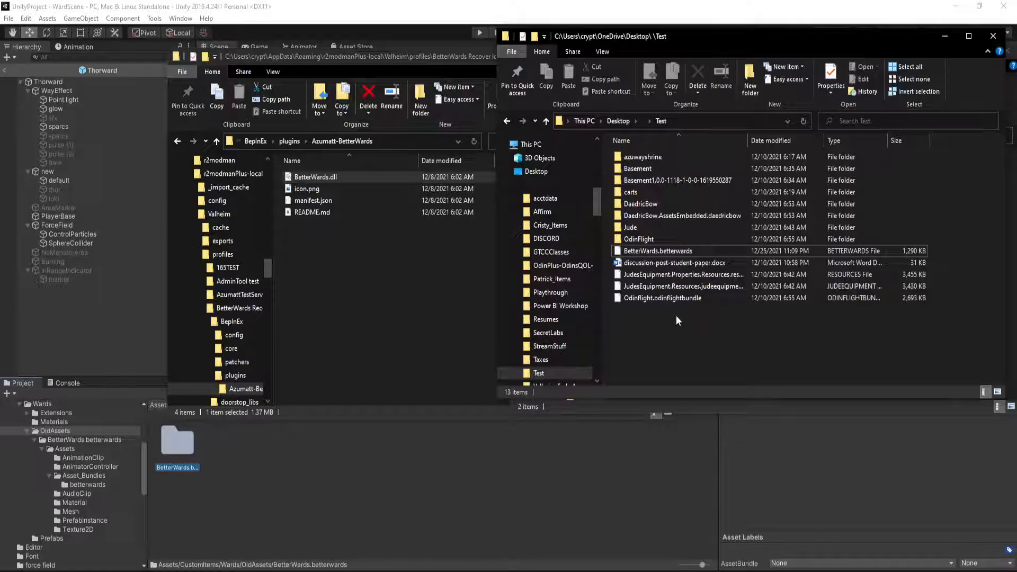
# Switch back to Unity and open the BetterWards.betterwards folder in OldAssets
pyautogui.click(495, 483)
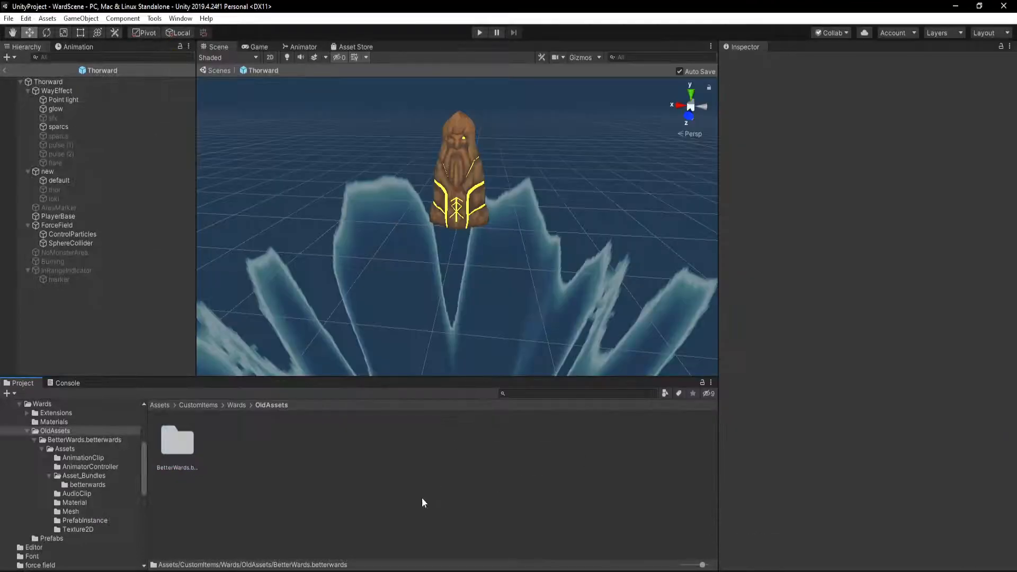
pyautogui.doubleClick(178, 443)
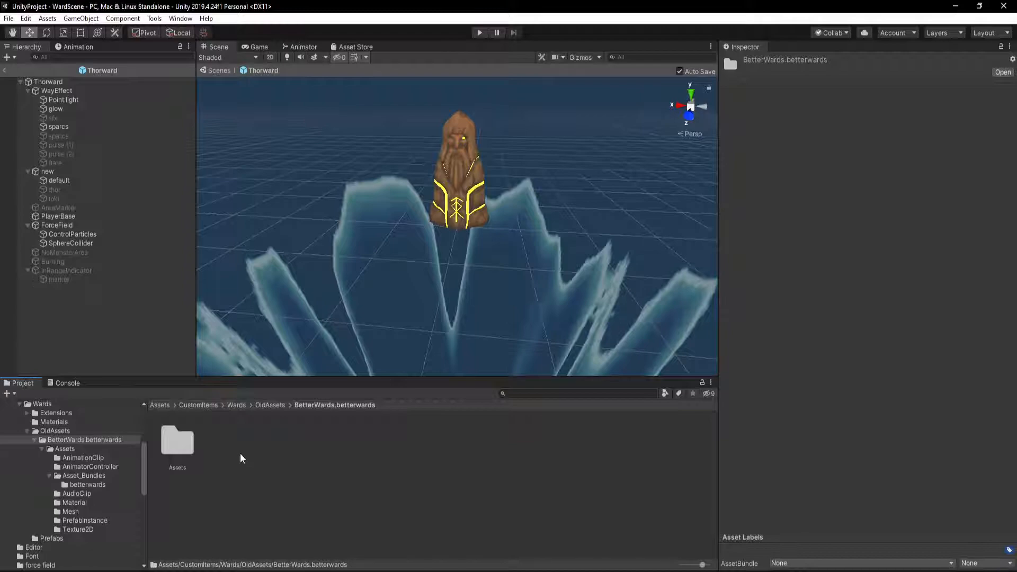